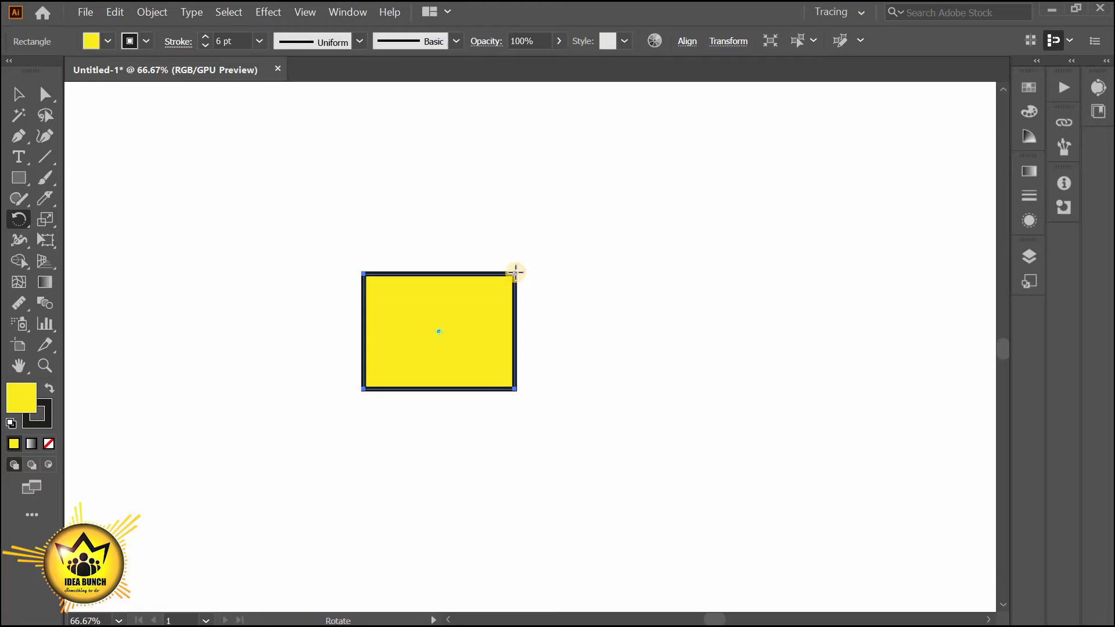
# Step: Rotate the yellow rectangle about its centre to several angles, including a constrained 90° turn, and bring it back to nearly level
pyautogui.moveTo(524, 284); pyautogui.dragTo(386, 409)
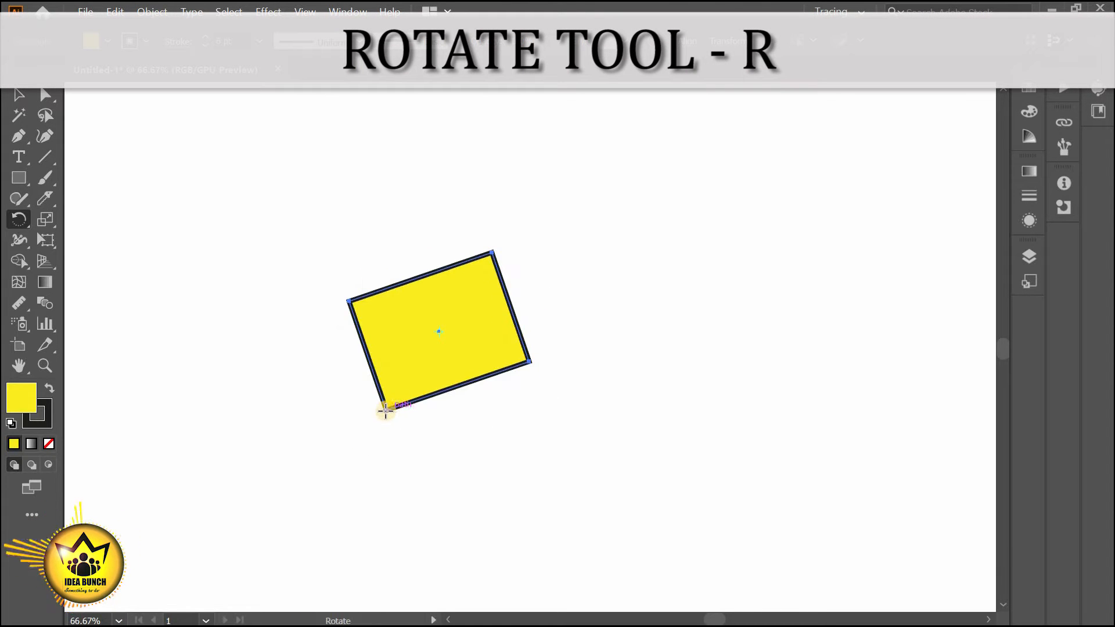
pyautogui.moveTo(489, 441); pyautogui.dragTo(563, 441)
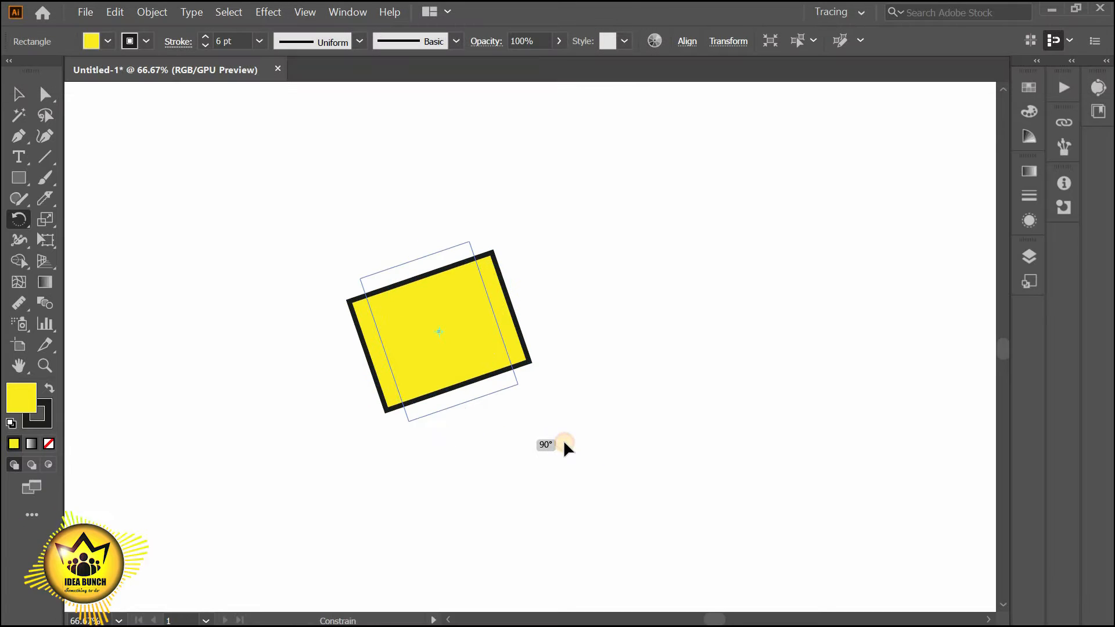
pyautogui.moveTo(513, 396); pyautogui.dragTo(517, 386)
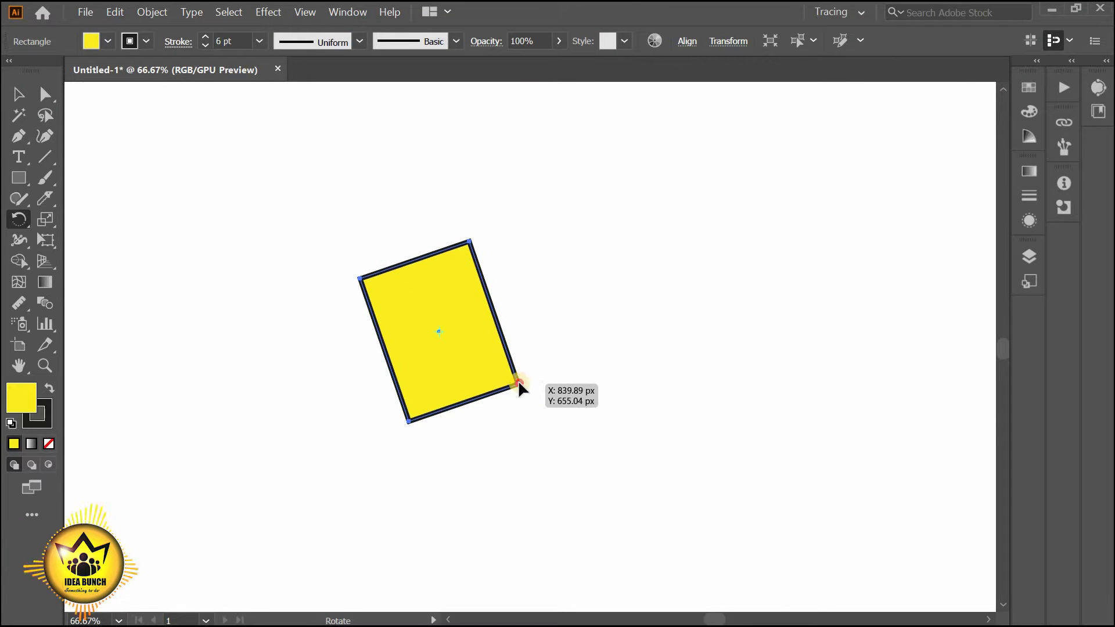
pyautogui.moveTo(588, 323); pyautogui.dragTo(528, 315)
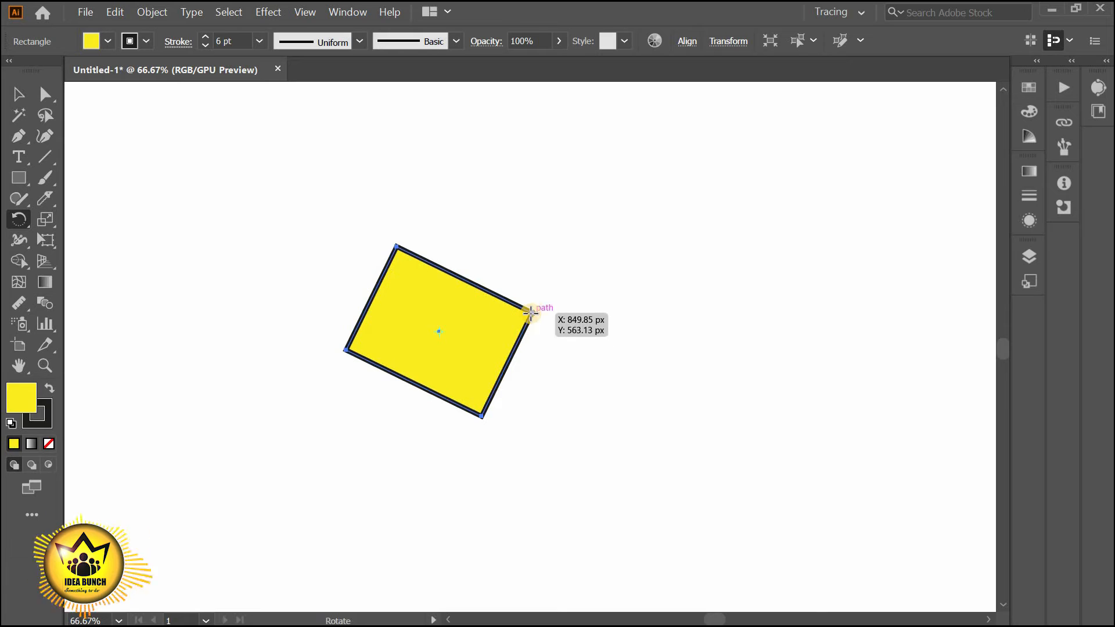
pyautogui.moveTo(528, 225); pyautogui.dragTo(491, 253)
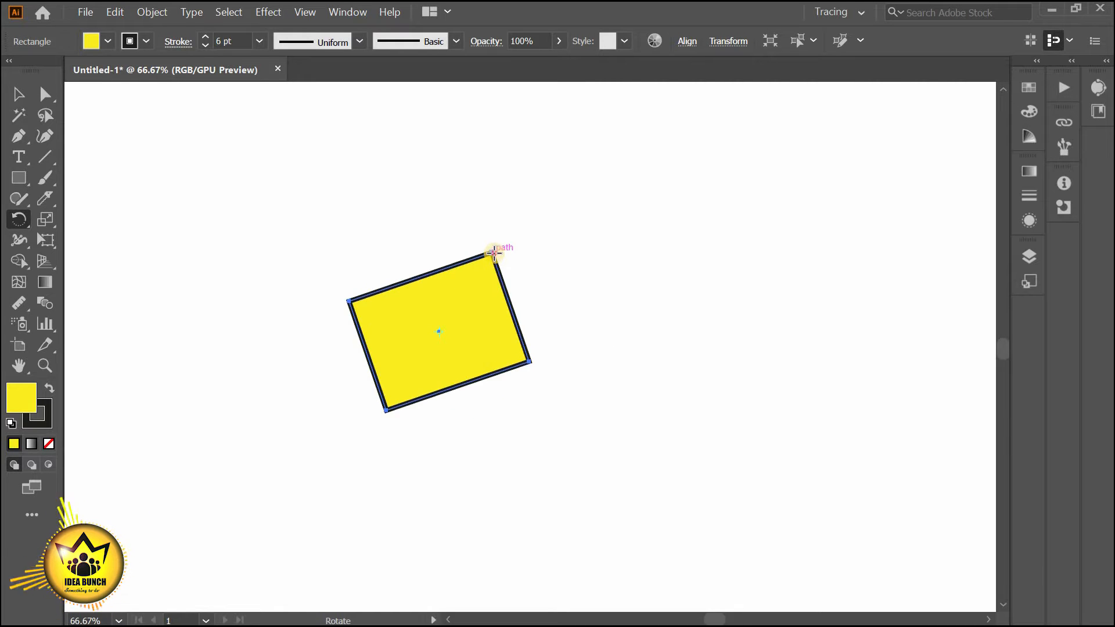
pyautogui.moveTo(513, 302); pyautogui.dragTo(546, 233)
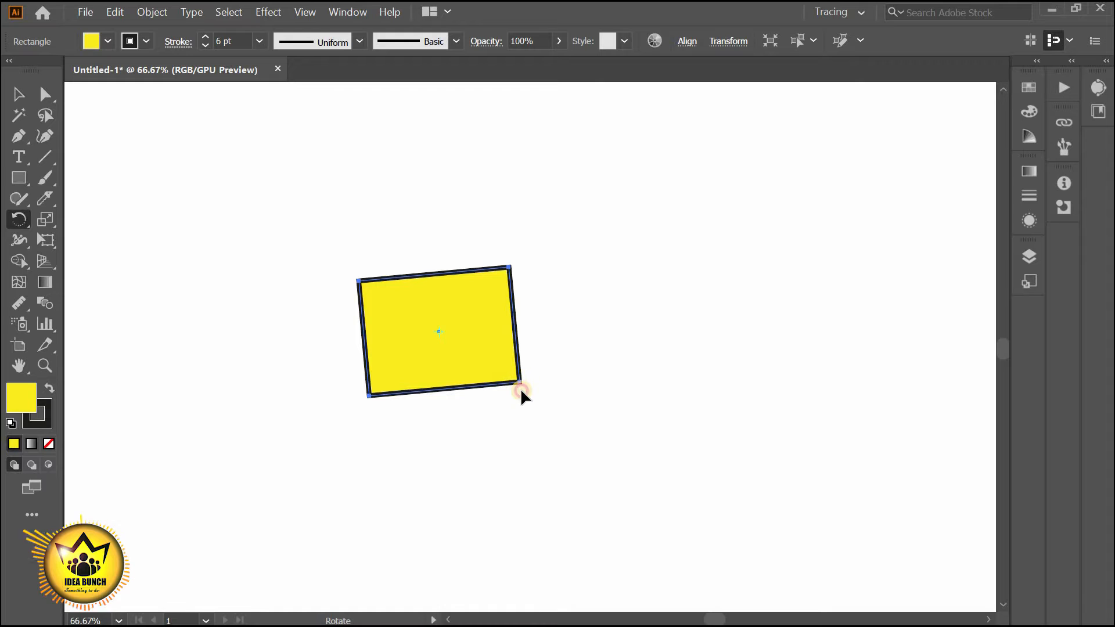
pyautogui.moveTo(520, 392); pyautogui.dragTo(517, 386)
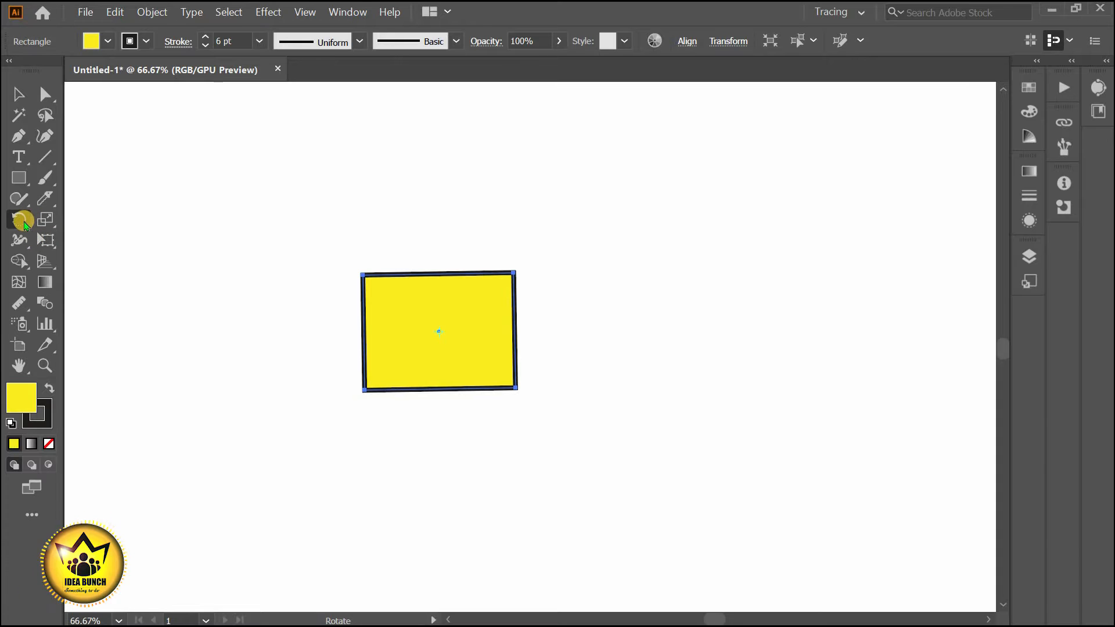
# Step: Copy the yellow rectangle and paste the duplicate in front of the original
pyautogui.moveTo(31, 233); pyautogui.dragTo(66, 247)
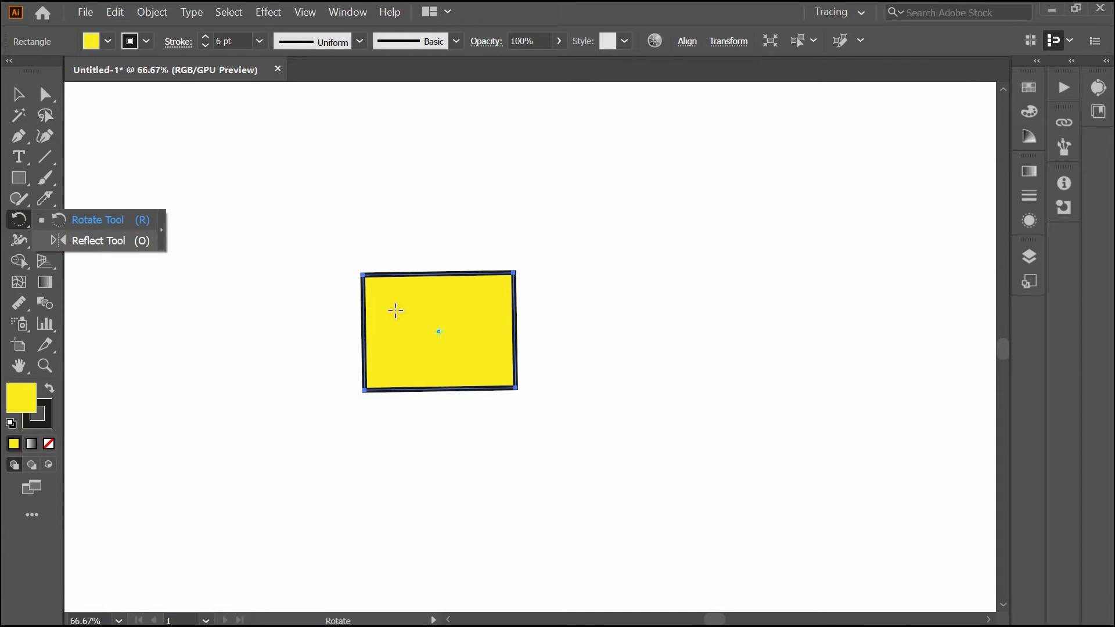
pyautogui.press('o')
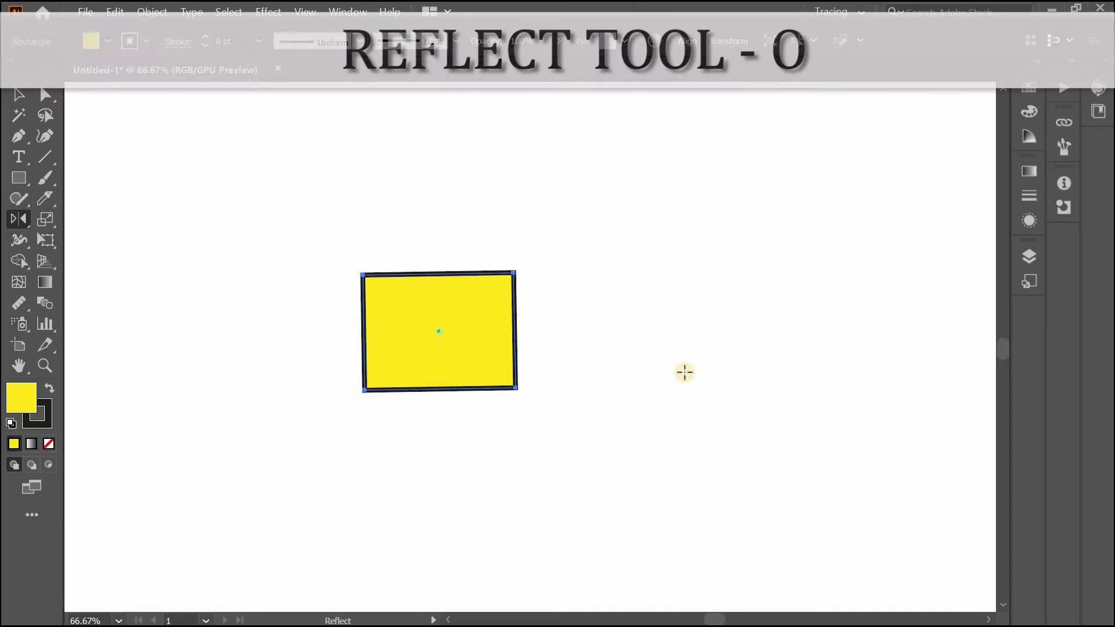
pyautogui.click(19, 100)
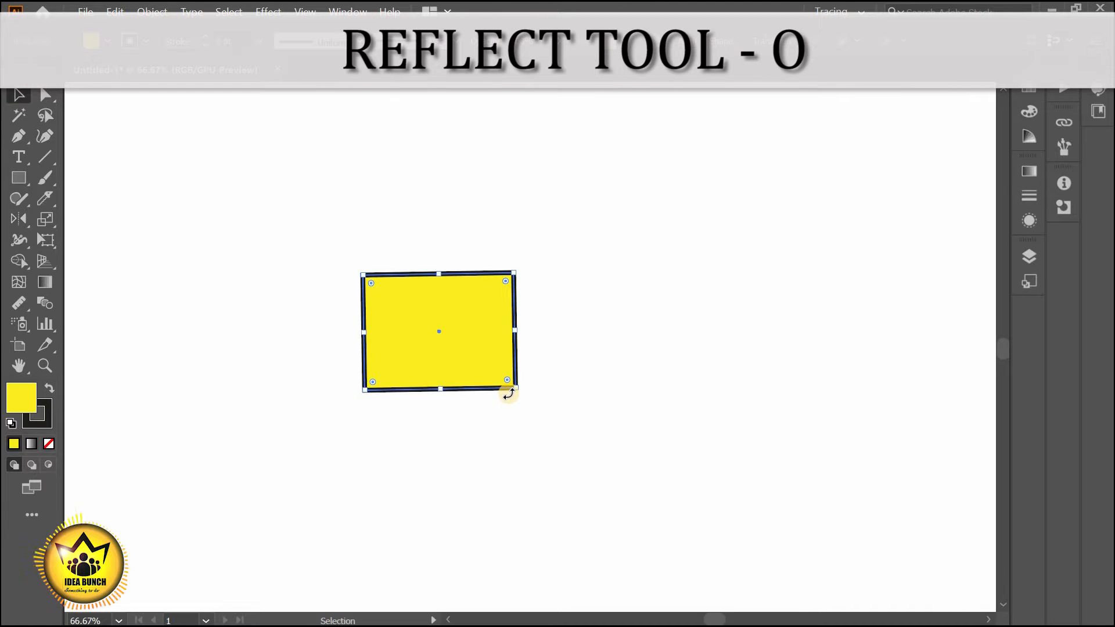
pyautogui.click(115, 11)
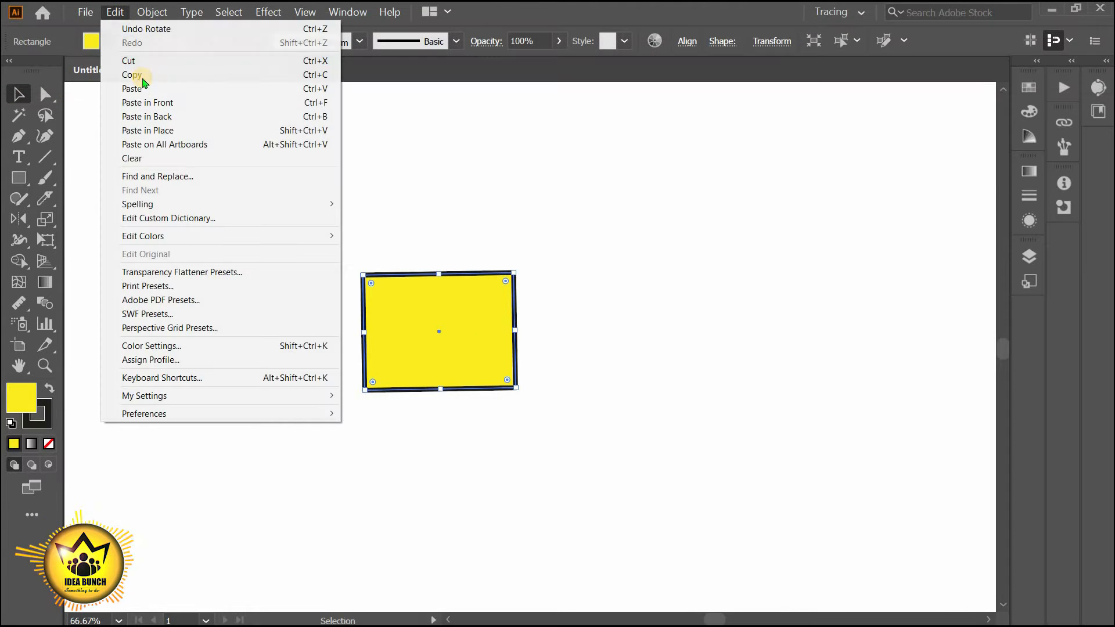
pyautogui.click(132, 75)
pyautogui.click(115, 11)
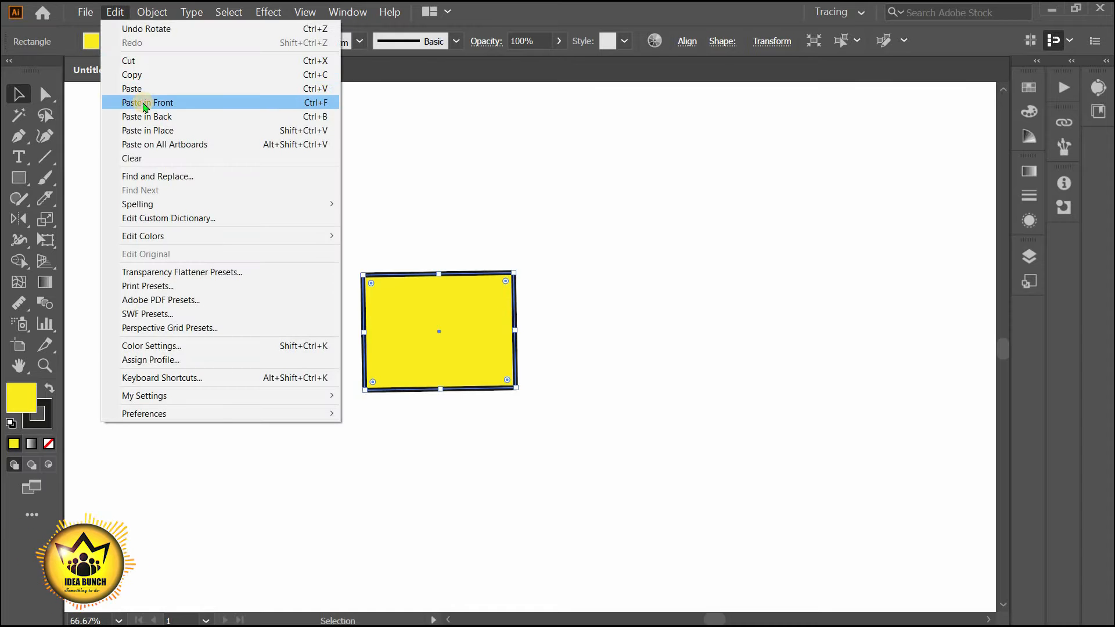
pyautogui.click(144, 103)
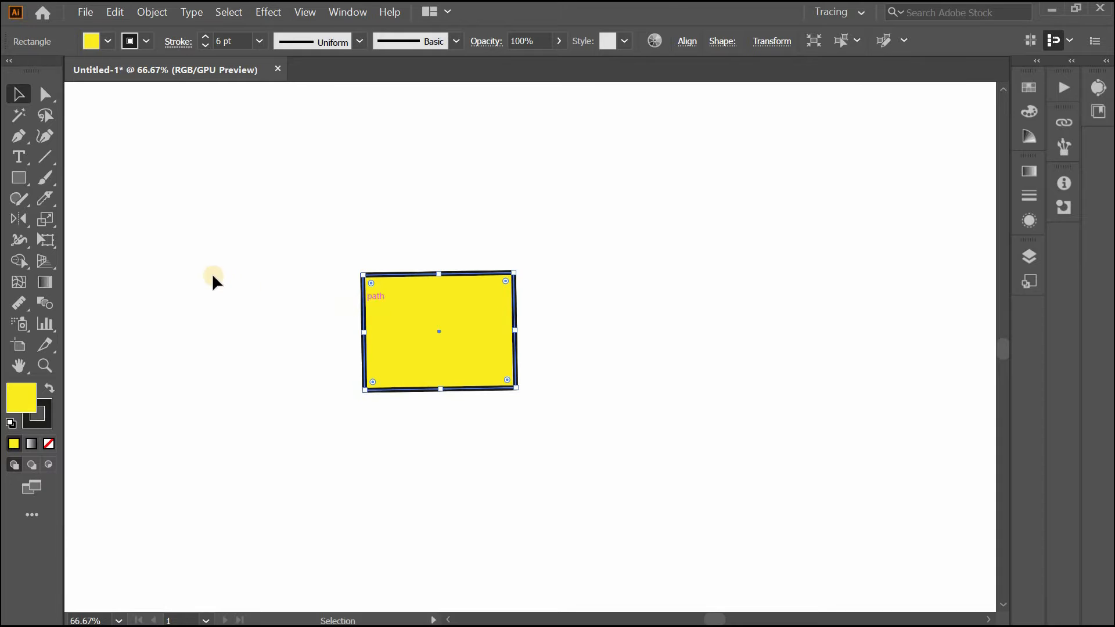
# Step: Reflect the pasted rectangle across a near-vertical axis placed to the right of the original
pyautogui.click(19, 219)
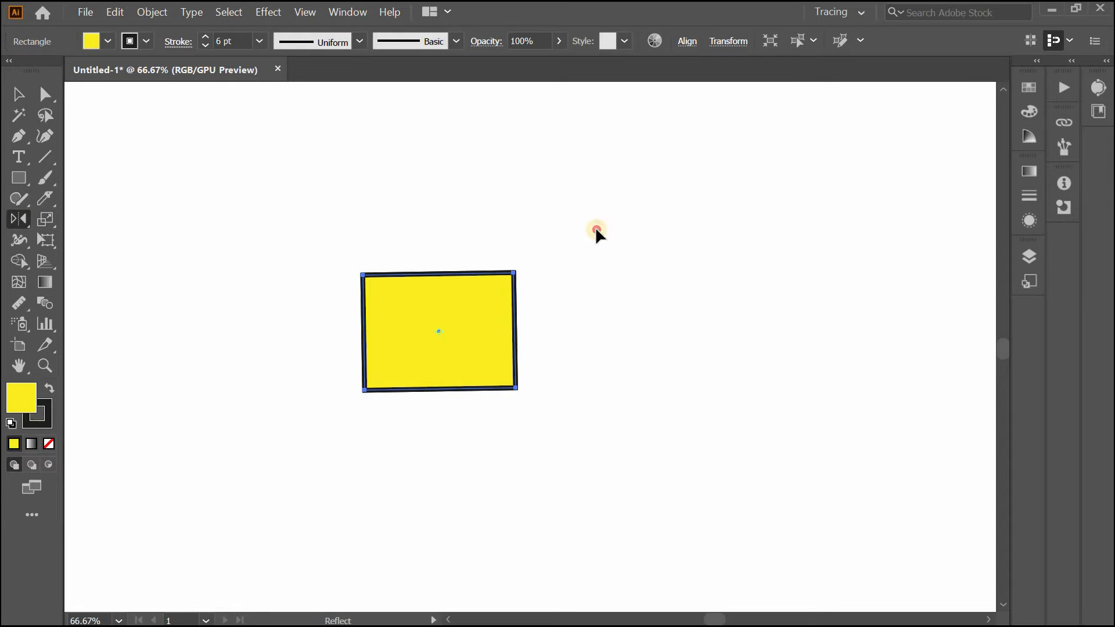
pyautogui.keyDown('alt'); pyautogui.click(599, 430); pyautogui.keyUp('alt')
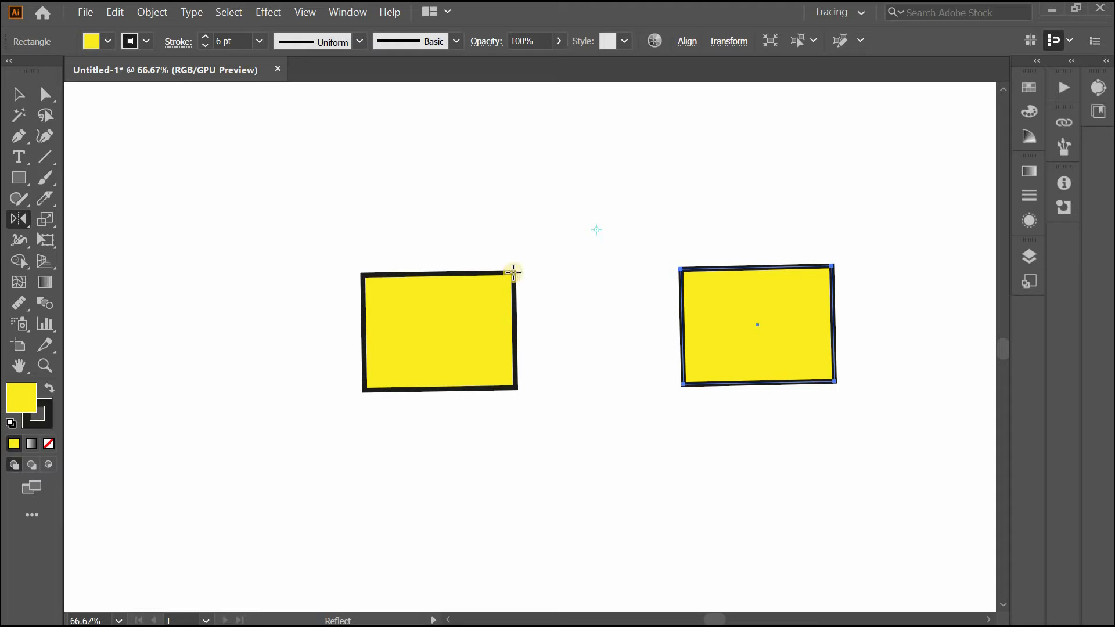
pyautogui.click(18, 94)
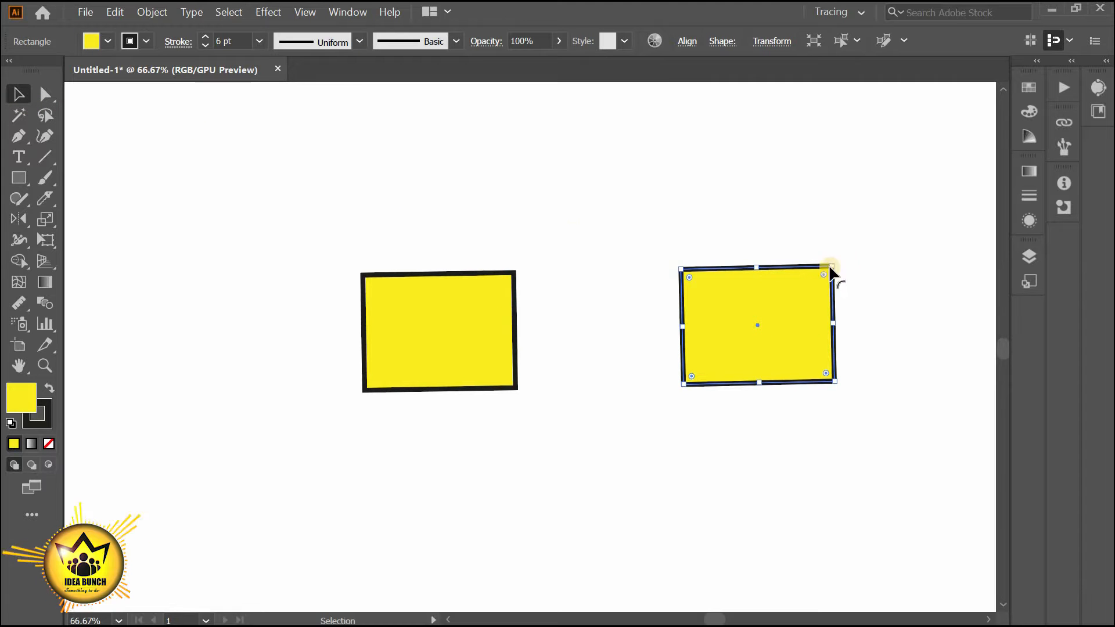
# Step: Select both yellow rectangles and copy them to the clipboard
pyautogui.scroll(-1, 865, 238)
pyautogui.moveTo(885, 211); pyautogui.dragTo(366, 401)
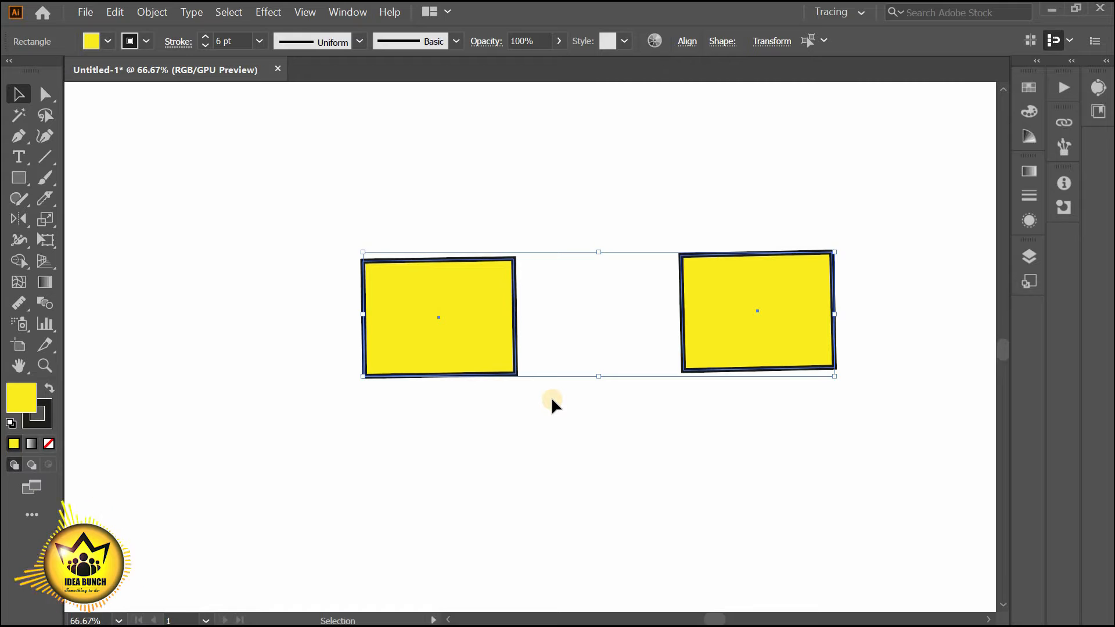
pyautogui.hotkey('ctrl', 'c')
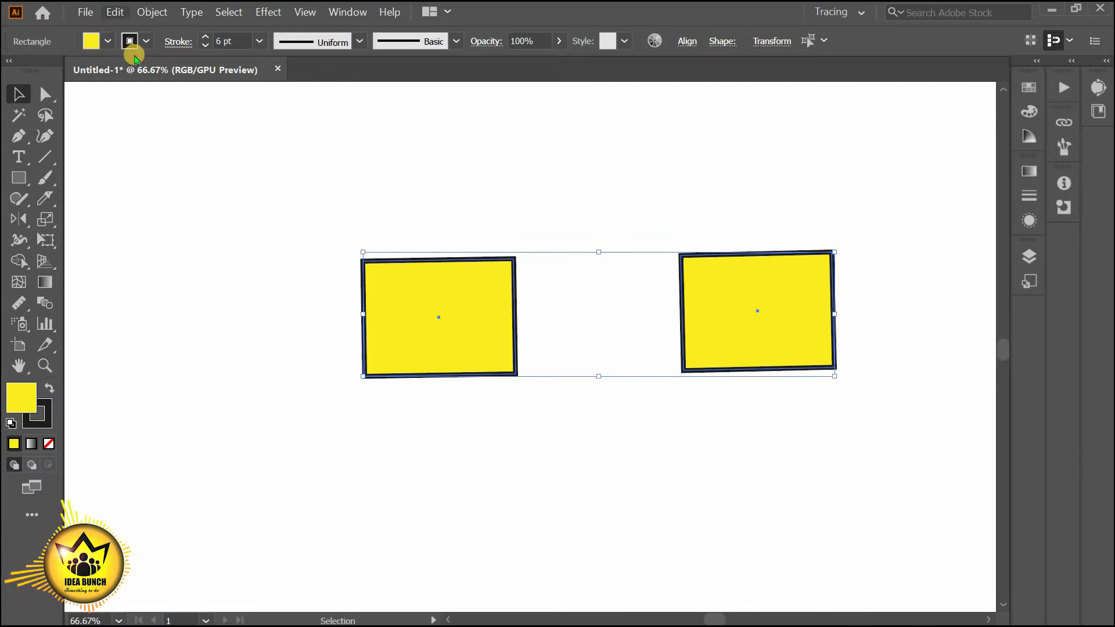
pyautogui.click(115, 12)
pyautogui.click(116, 14)
pyautogui.click(115, 12)
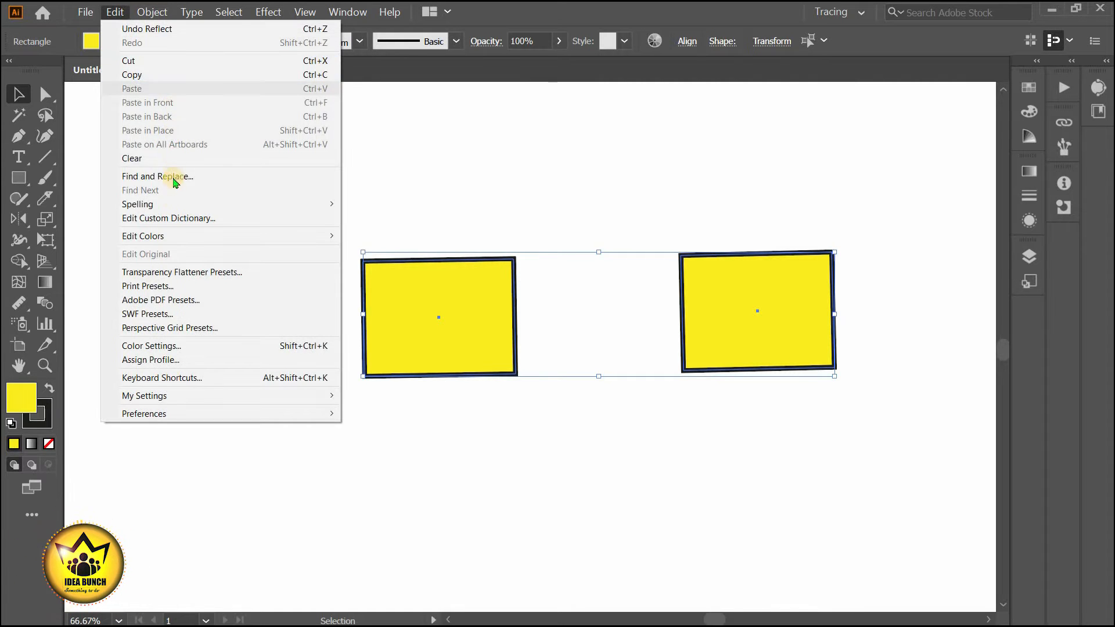
pyautogui.click(147, 75)
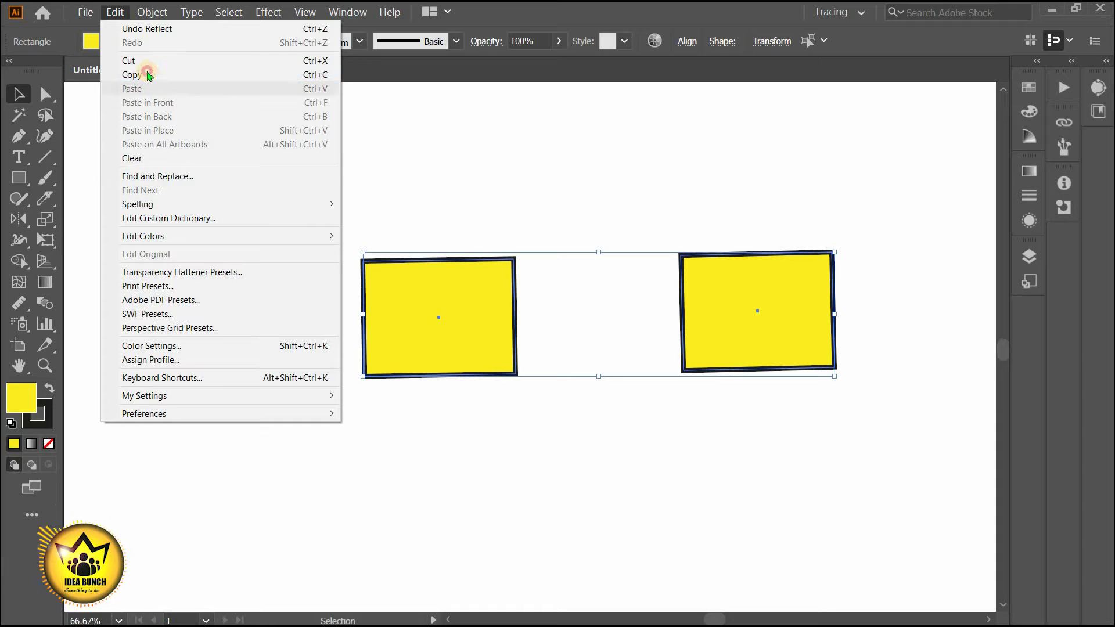
pyautogui.click(115, 12)
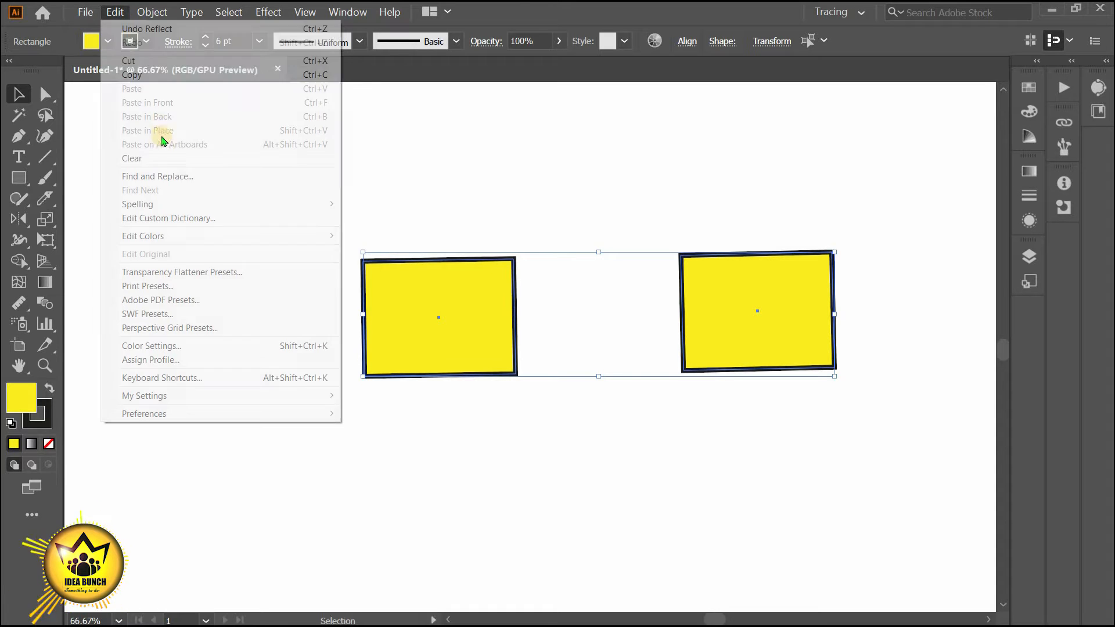
pyautogui.click(153, 76)
# Step: Move both selected rectangles slightly up and to the left on the canvas
pyautogui.moveTo(494, 310); pyautogui.dragTo(395, 295)
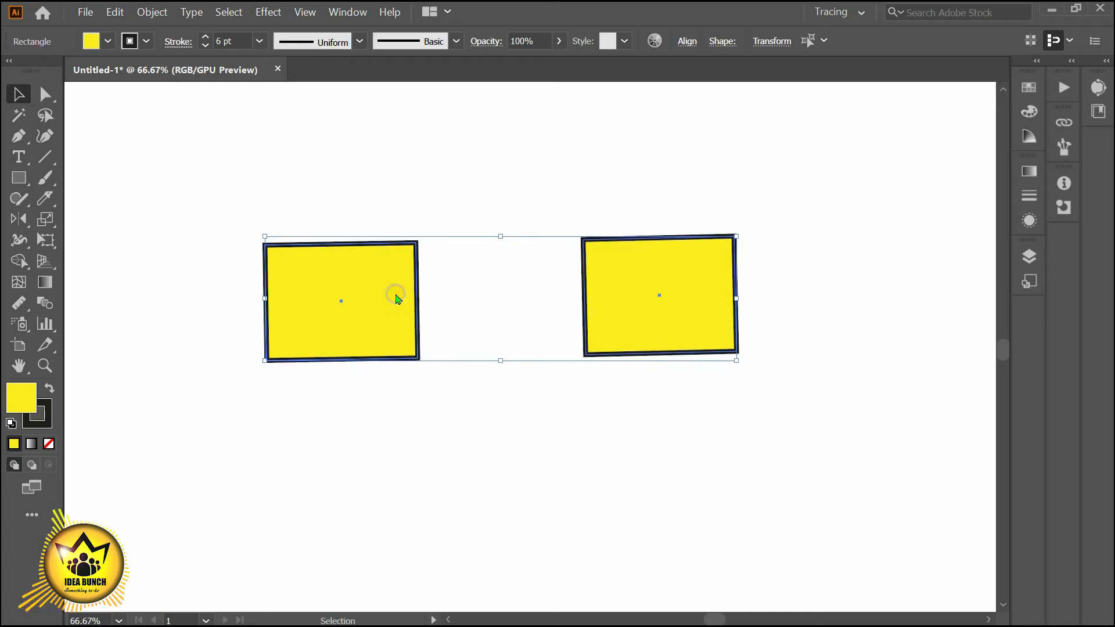
pyautogui.rightClick(395, 295)
pyautogui.click(416, 186)
pyautogui.moveTo(676, 193); pyautogui.dragTo(326, 358)
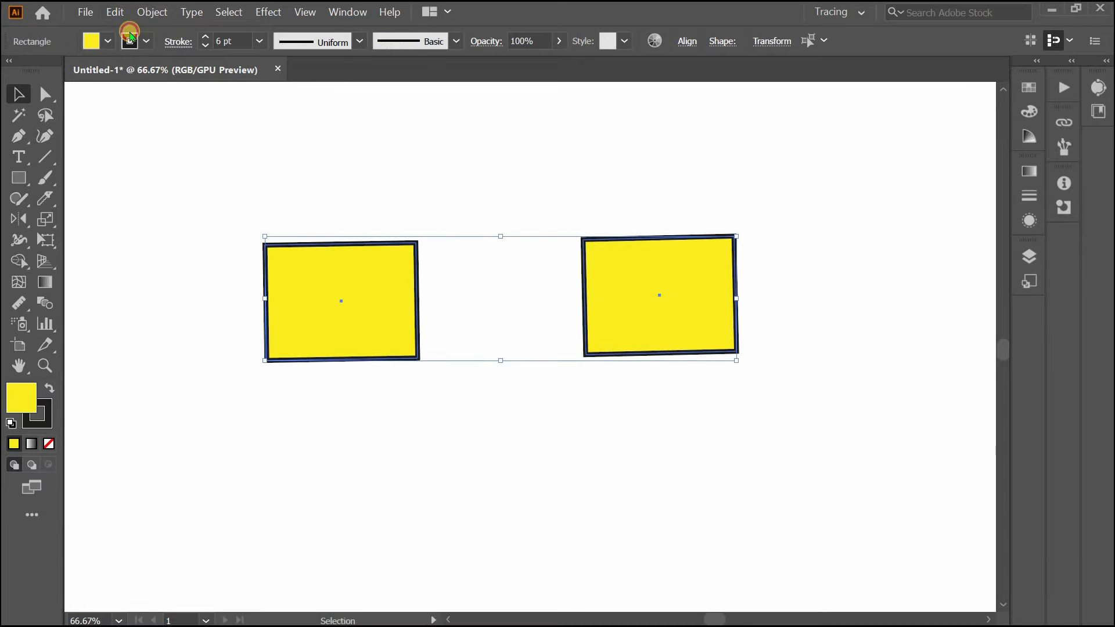
# Step: Delete both selected rectangles to leave the canvas empty
pyautogui.click(115, 12)
pyautogui.click(115, 13)
pyautogui.click(115, 12)
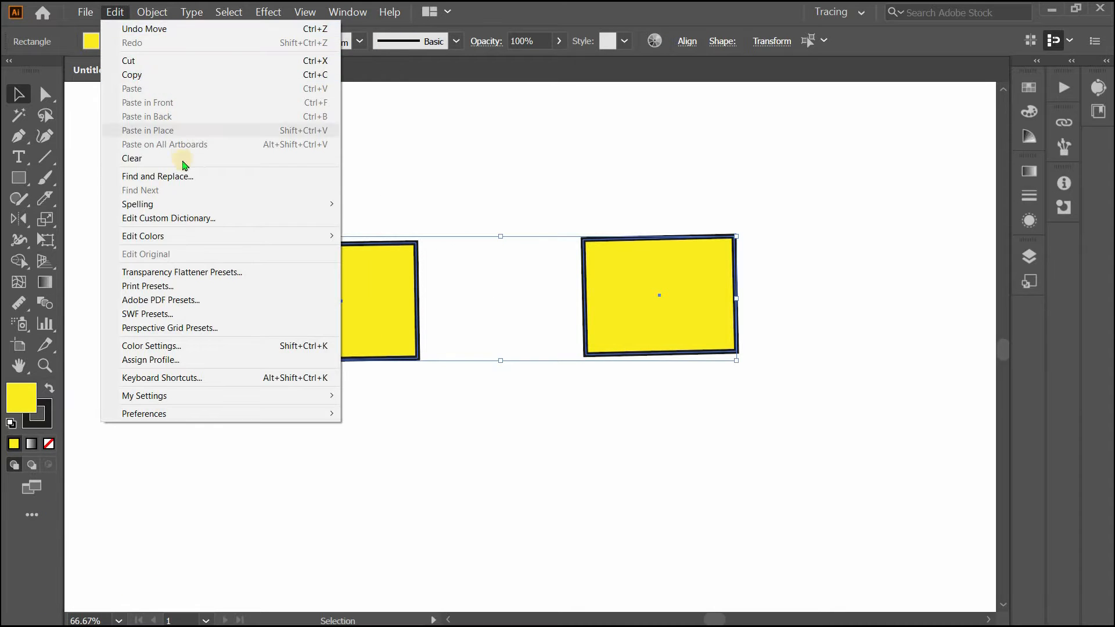
pyautogui.click(184, 159)
# Step: Draw a wide yellow ellipse with a black outline and paste a copy of it in front
pyautogui.moveTo(18, 177); pyautogui.dragTo(67, 217)
pyautogui.moveTo(301, 214); pyautogui.dragTo(508, 372)
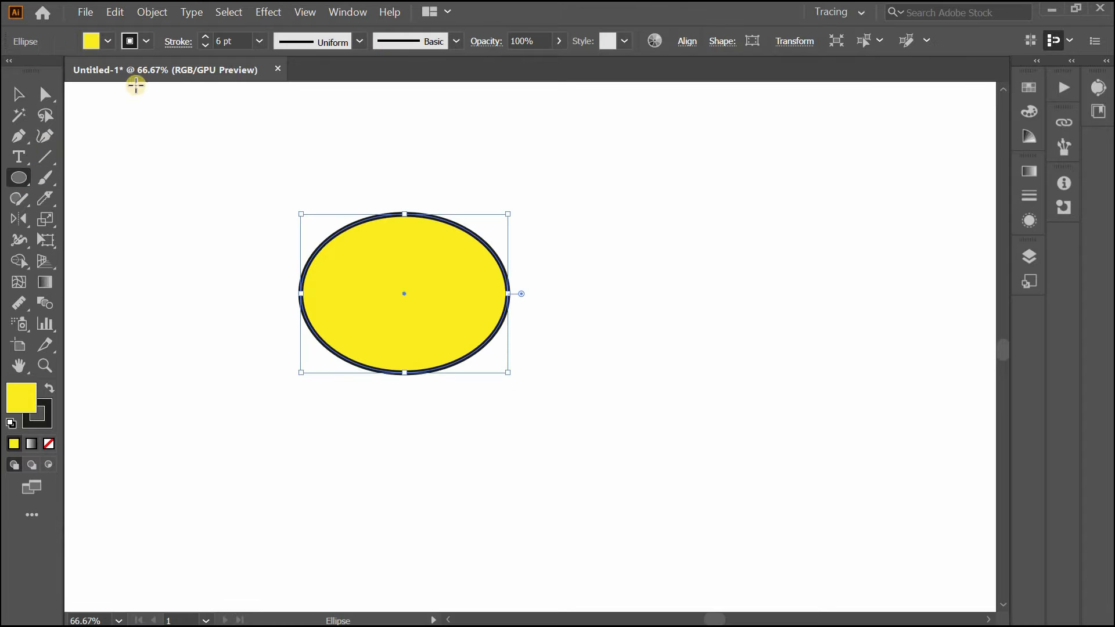
pyautogui.click(115, 12)
pyautogui.click(122, 16)
pyautogui.click(207, 191)
pyautogui.click(142, 115)
pyautogui.click(19, 94)
pyautogui.click(115, 12)
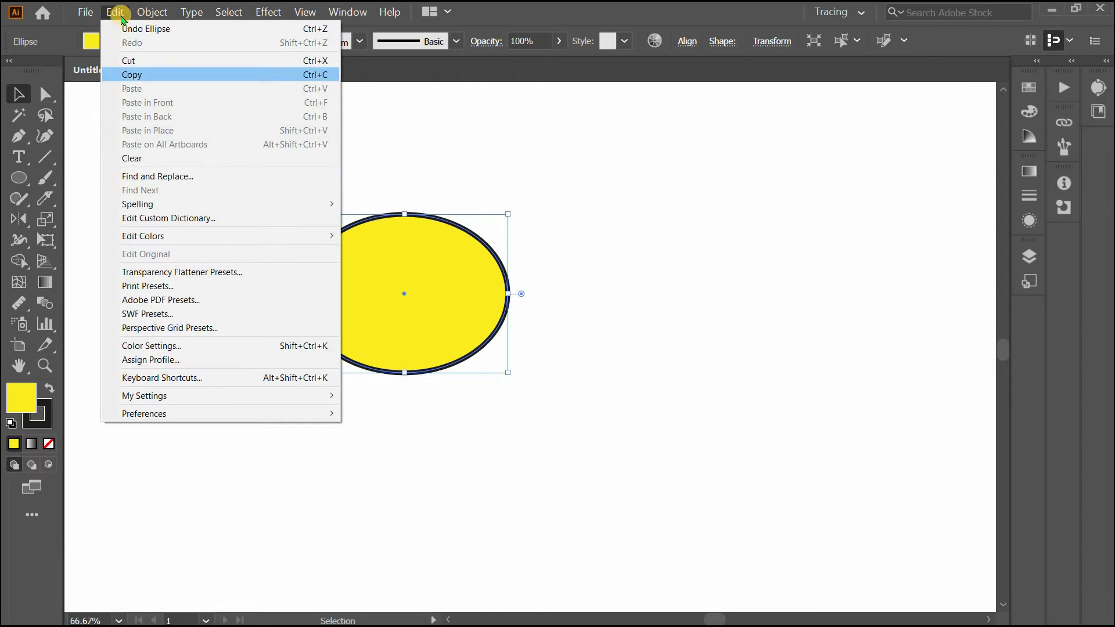
pyautogui.click(120, 16)
pyautogui.click(162, 103)
# Step: Try to reflect the ellipse copy about the anchor point on the ellipse's right edge
pyautogui.click(21, 220)
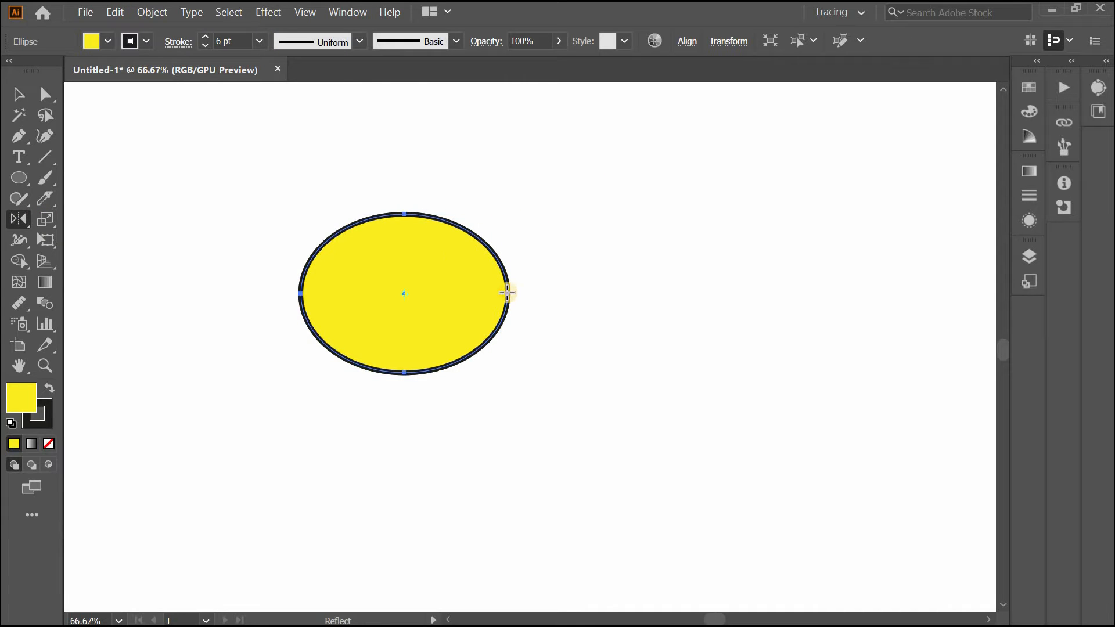
pyautogui.moveTo(505, 444); pyautogui.dragTo(397, 435)
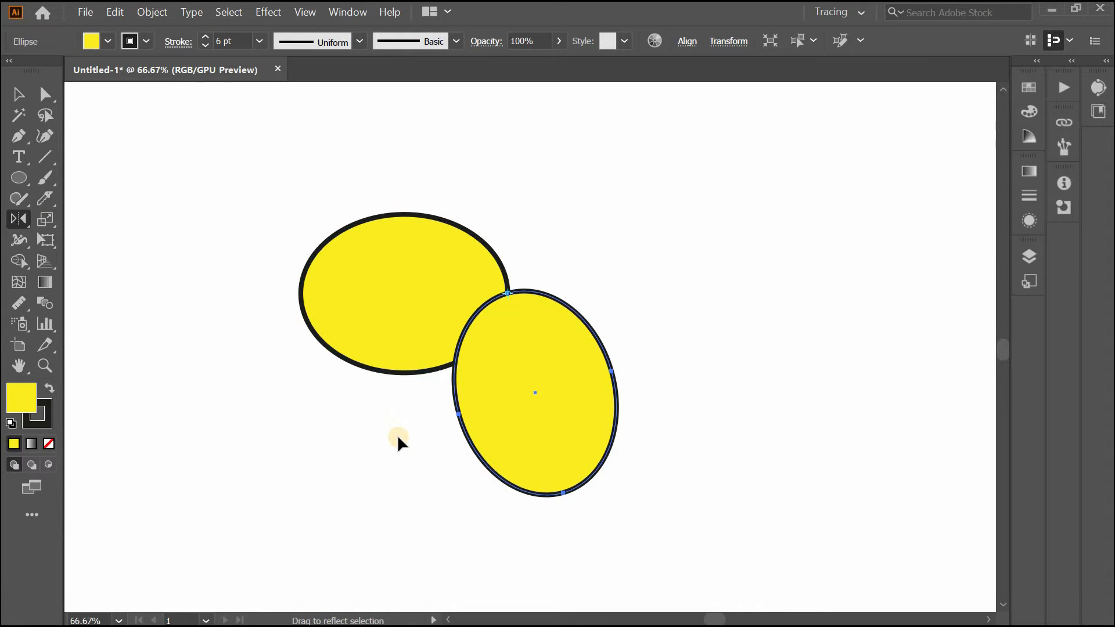
pyautogui.hotkey('ctrl', 'z')
pyautogui.click(508, 294)
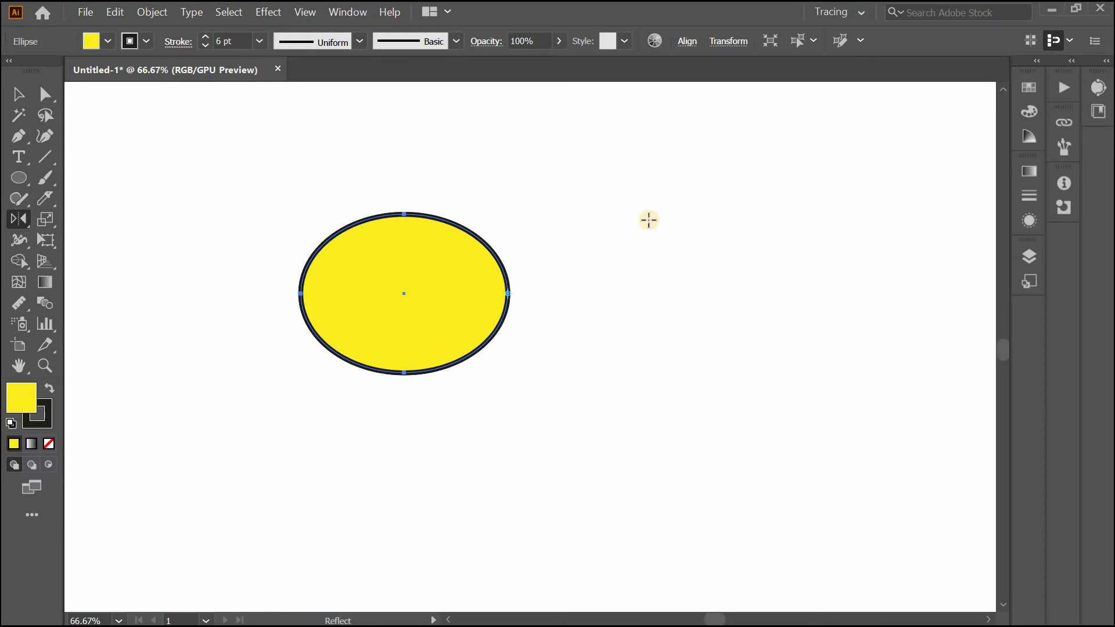
pyautogui.click(504, 268)
pyautogui.hotkey('ctrl', 'z')
# Step: Try to reflect the ellipse copy about a point in the empty space right of the original ellipse
pyautogui.keyDown('alt'); pyautogui.click(570, 168); pyautogui.keyUp('alt')
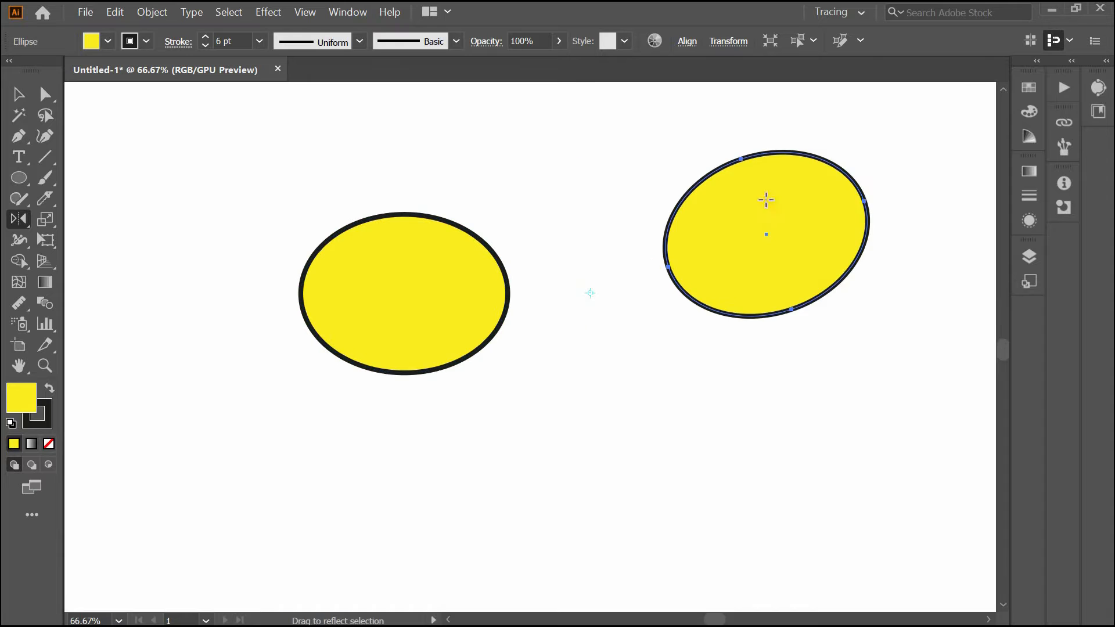
pyautogui.hotkey('ctrl', 'z')
pyautogui.moveTo(589, 281); pyautogui.dragTo(590, 297)
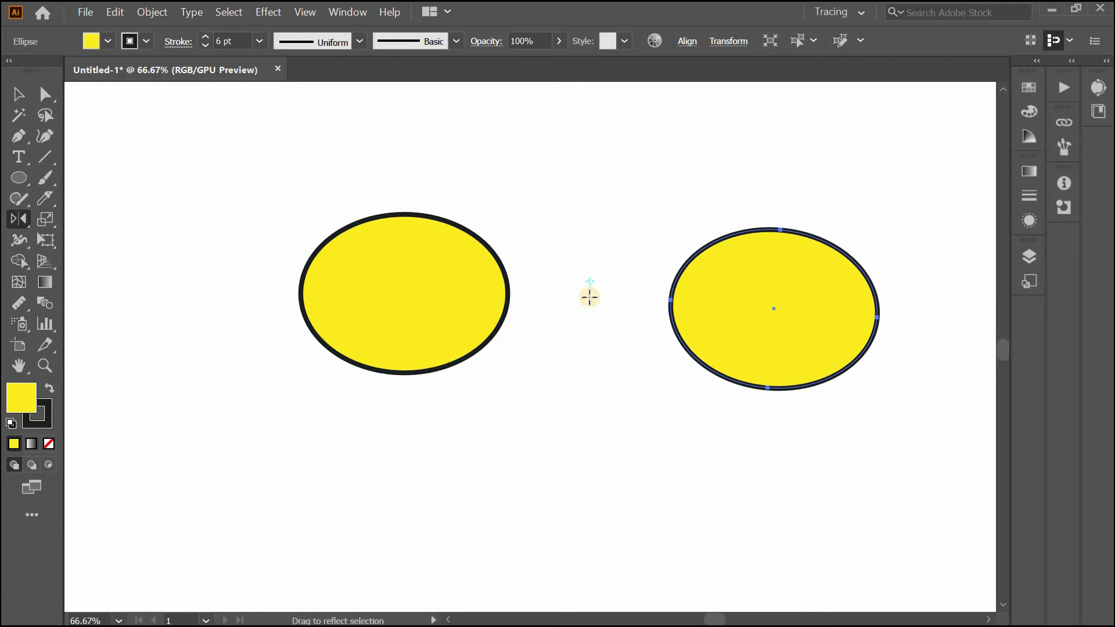
pyautogui.hotkey('ctrl', 'z')
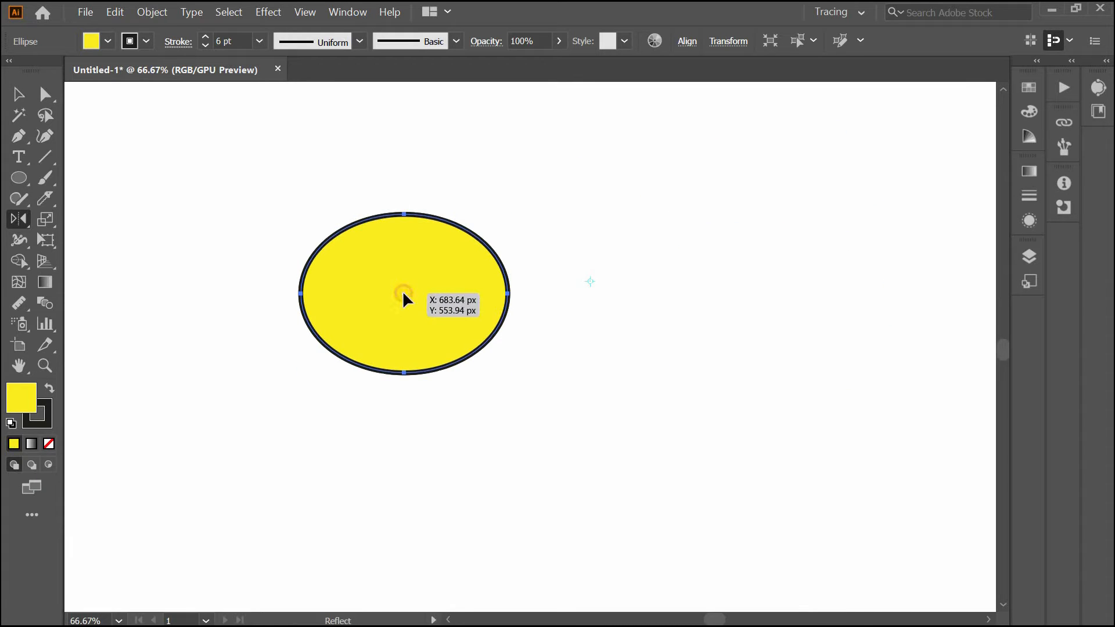
# Step: Scale the ellipse from its centre to about 124% vertically, keeping its width at 100%
pyautogui.click(645, 294)
pyautogui.click(57, 232)
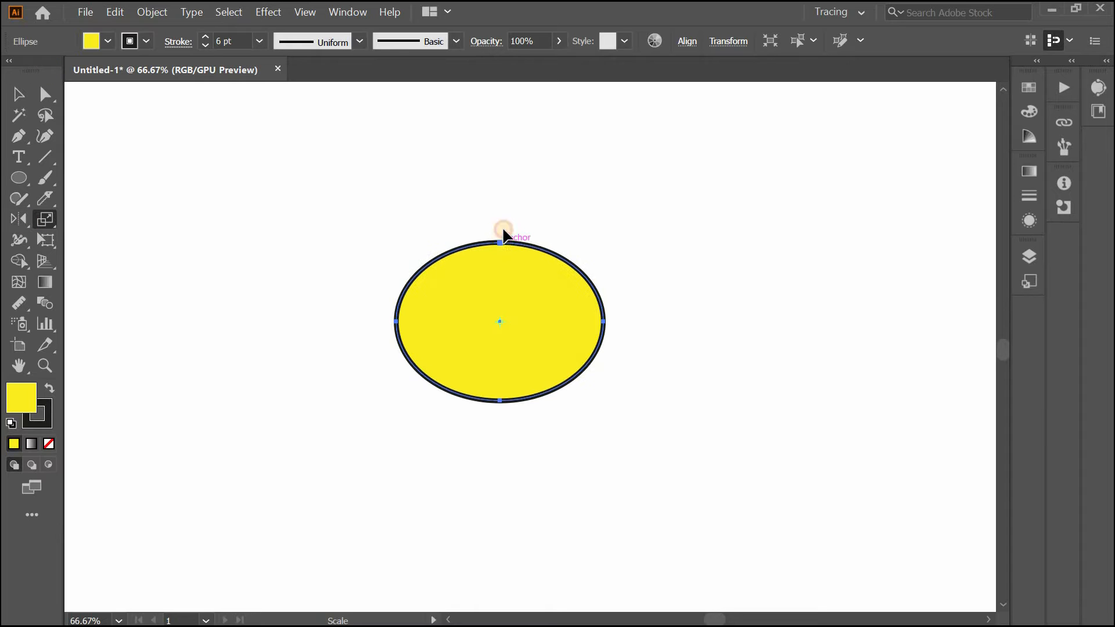
pyautogui.moveTo(498, 229); pyautogui.dragTo(607, 319)
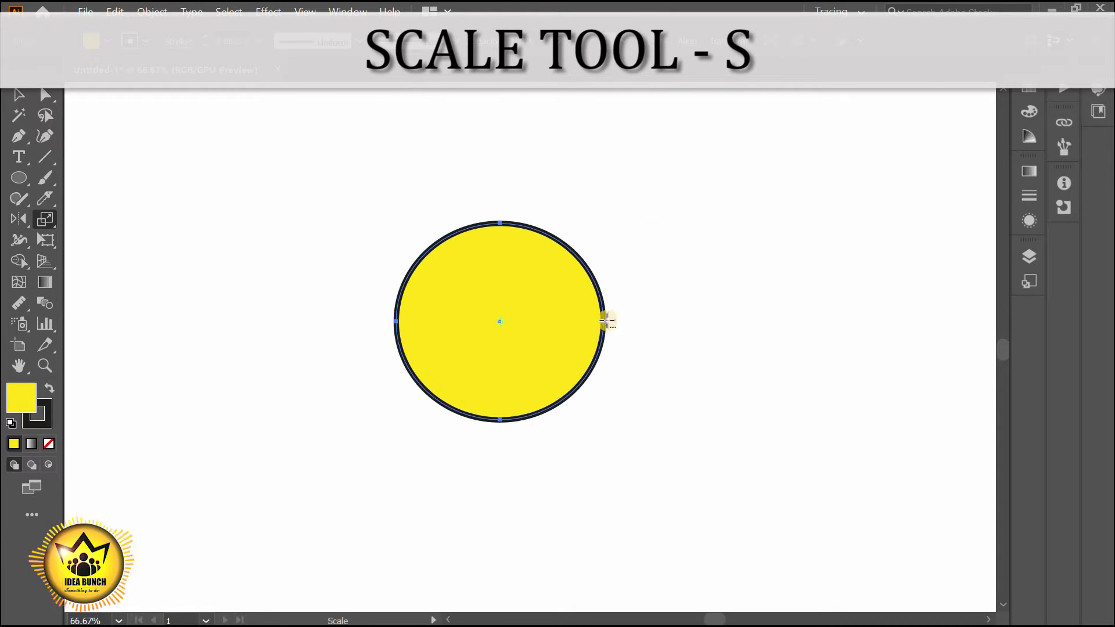
# Step: Scale the ellipse copy uniformly by 112.0213% about a reference point just beyond its right edge
pyautogui.press('Return')
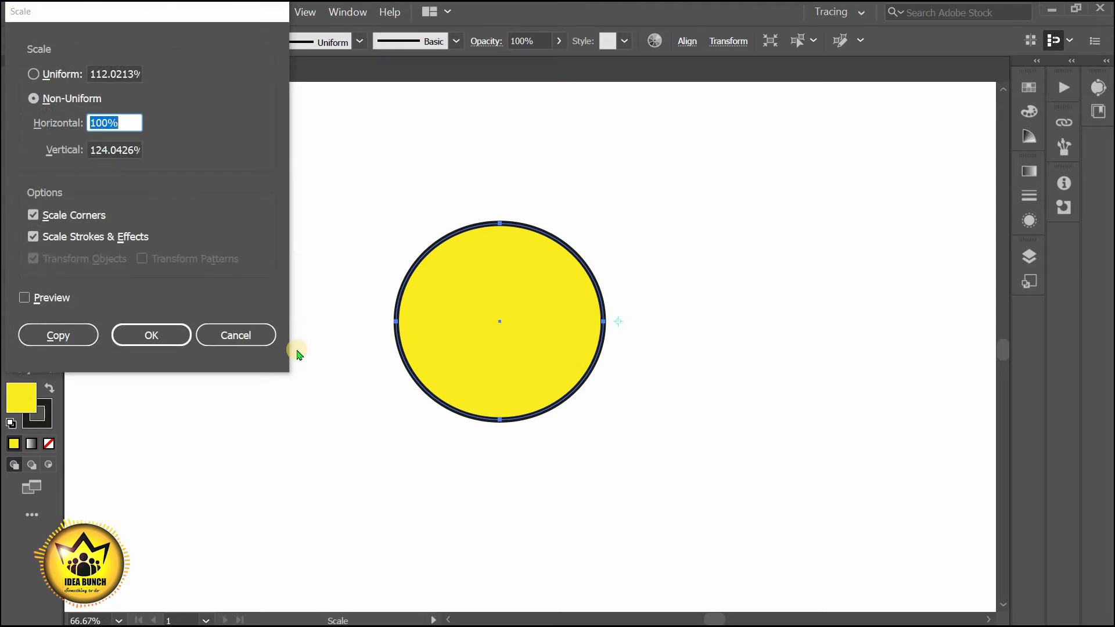
pyautogui.moveTo(272, 334); pyautogui.dragTo(218, 23)
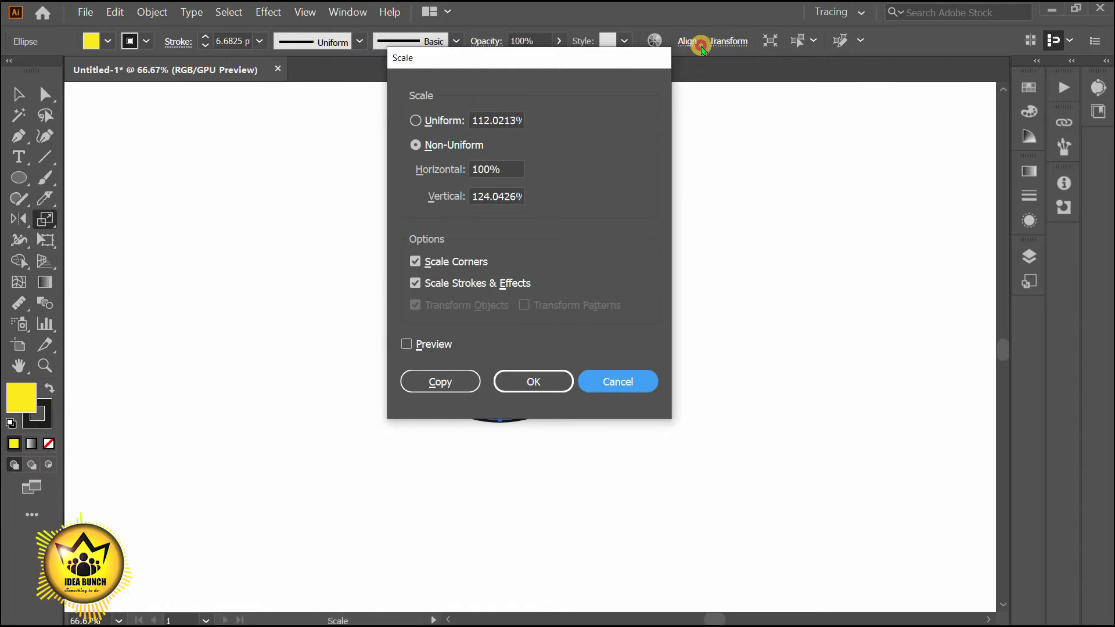
pyautogui.moveTo(701, 47); pyautogui.dragTo(904, 24)
pyautogui.click(757, 81)
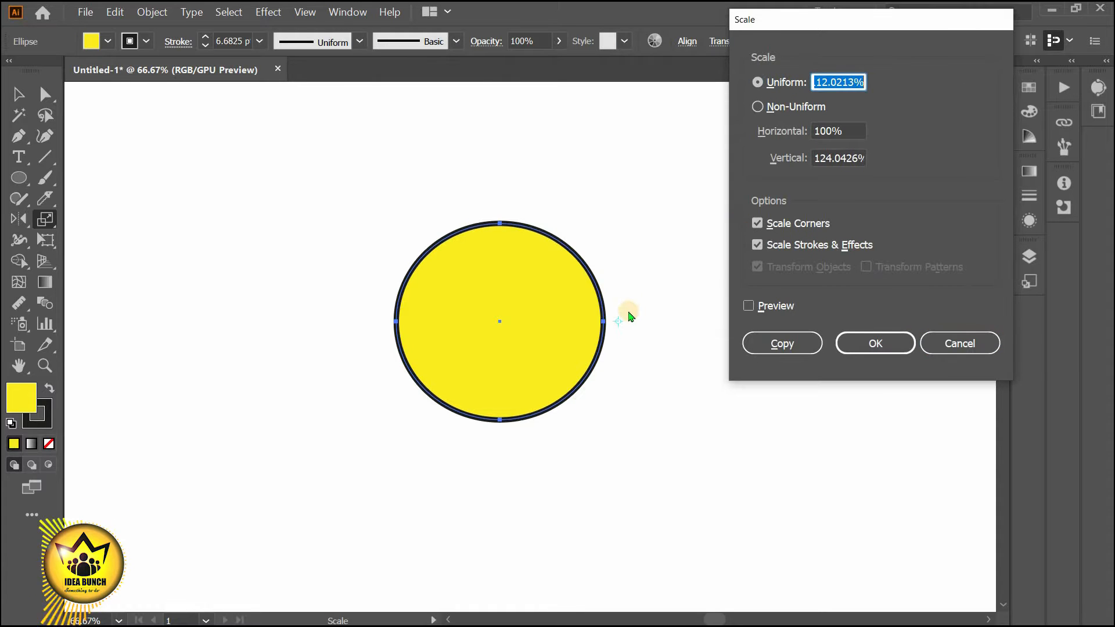
pyautogui.click(894, 341)
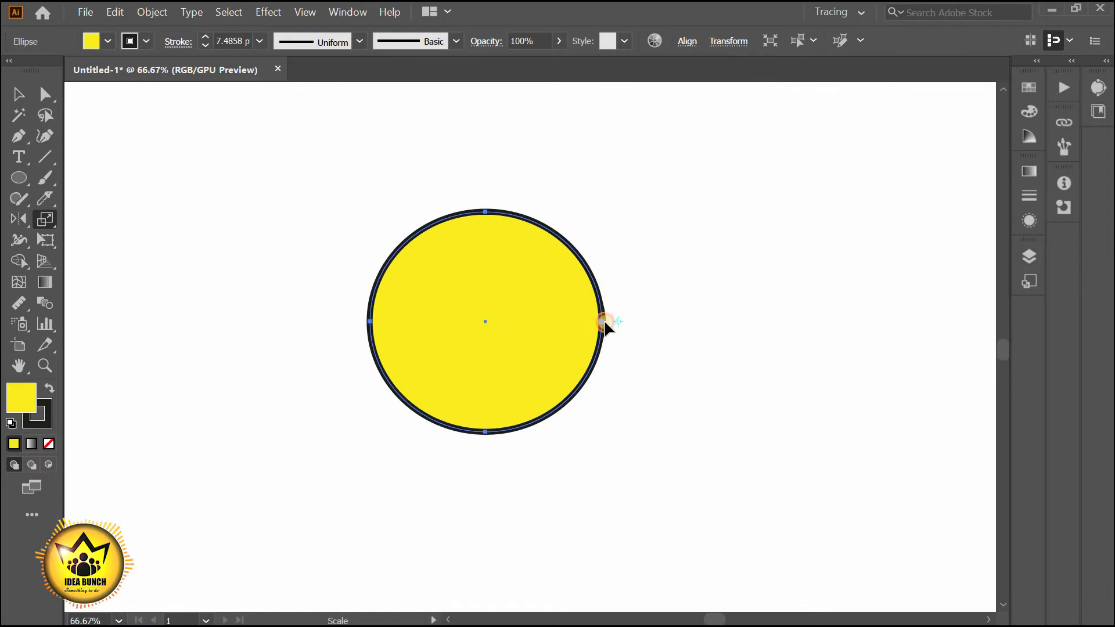
# Step: Try to enlarge the ellipse copy freehand about the reference point beside its right edge, and undo the enlargement
pyautogui.moveTo(603, 321)
pyautogui.mouseDown()
pyautogui.moveTo(626, 320)
pyautogui.moveTo(583, 326)
pyautogui.moveTo(601, 332)
pyautogui.moveTo(603, 321)
pyautogui.mouseUp()
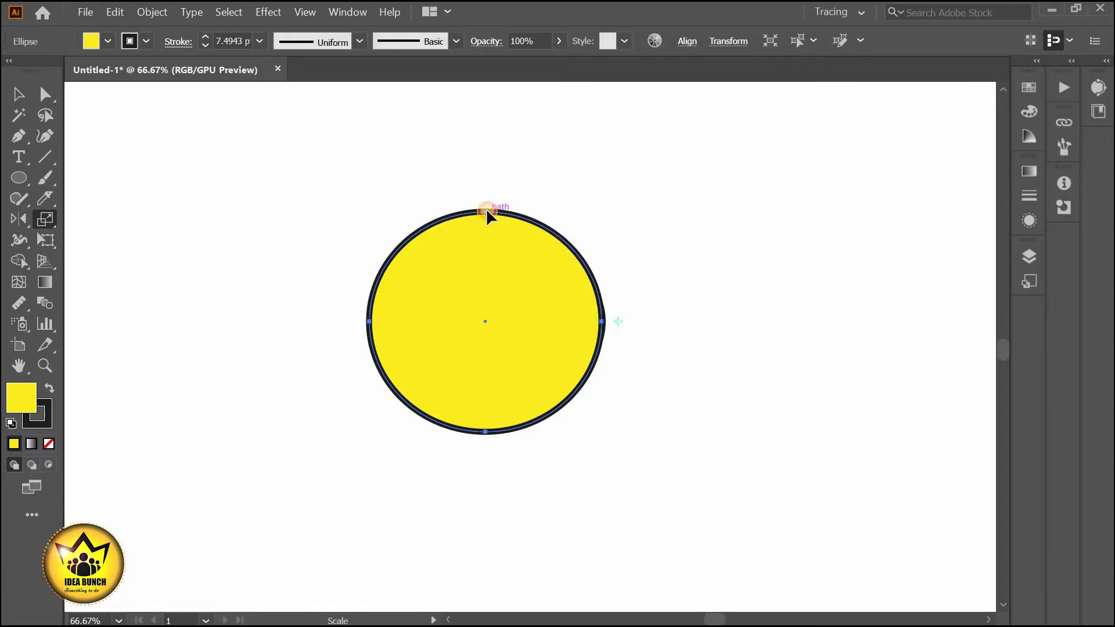
pyautogui.moveTo(487, 210)
pyautogui.mouseDown()
pyautogui.moveTo(496, 172)
pyautogui.moveTo(455, 145)
pyautogui.moveTo(406, 157)
pyautogui.moveTo(432, 151)
pyautogui.moveTo(316, 139)
pyautogui.moveTo(338, 177)
pyautogui.moveTo(443, 209)
pyautogui.moveTo(500, 276)
pyautogui.moveTo(505, 230)
pyautogui.moveTo(668, 227)
pyautogui.moveTo(712, 172)
pyautogui.moveTo(705, 228)
pyautogui.moveTo(658, 192)
pyautogui.moveTo(795, 206)
pyautogui.moveTo(686, 348)
pyautogui.moveTo(503, 414)
pyautogui.moveTo(478, 342)
pyautogui.moveTo(410, 400)
pyautogui.moveTo(437, 470)
pyautogui.moveTo(487, 462)
pyautogui.moveTo(472, 447)
pyautogui.mouseUp()
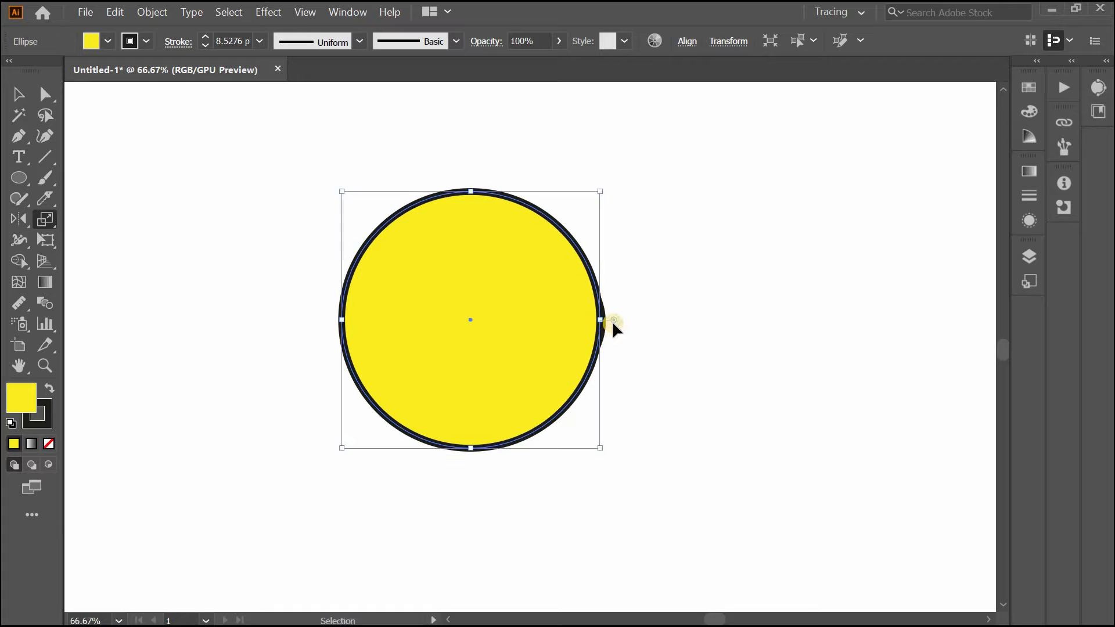
pyautogui.hotkey('ctrl', 'z')
# Step: Scale the ellipse copy uniformly by 100.1141% from its centre, and flatten it vertically to about half its height
pyautogui.moveTo(605, 318); pyautogui.dragTo(604, 318)
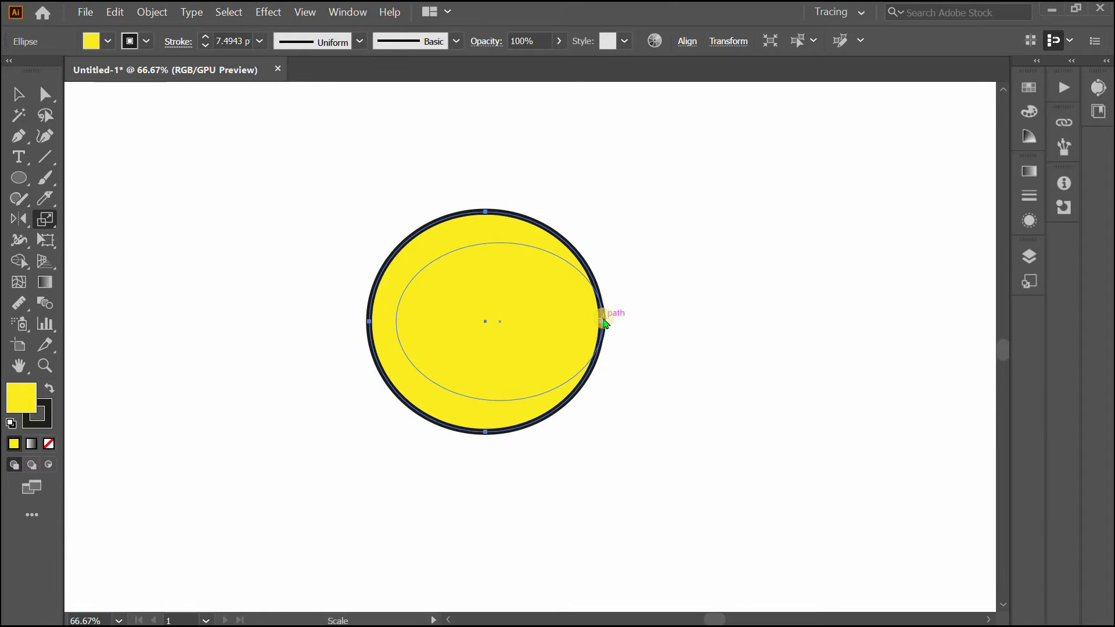
pyautogui.rightClick(603, 318)
pyautogui.click(602, 298)
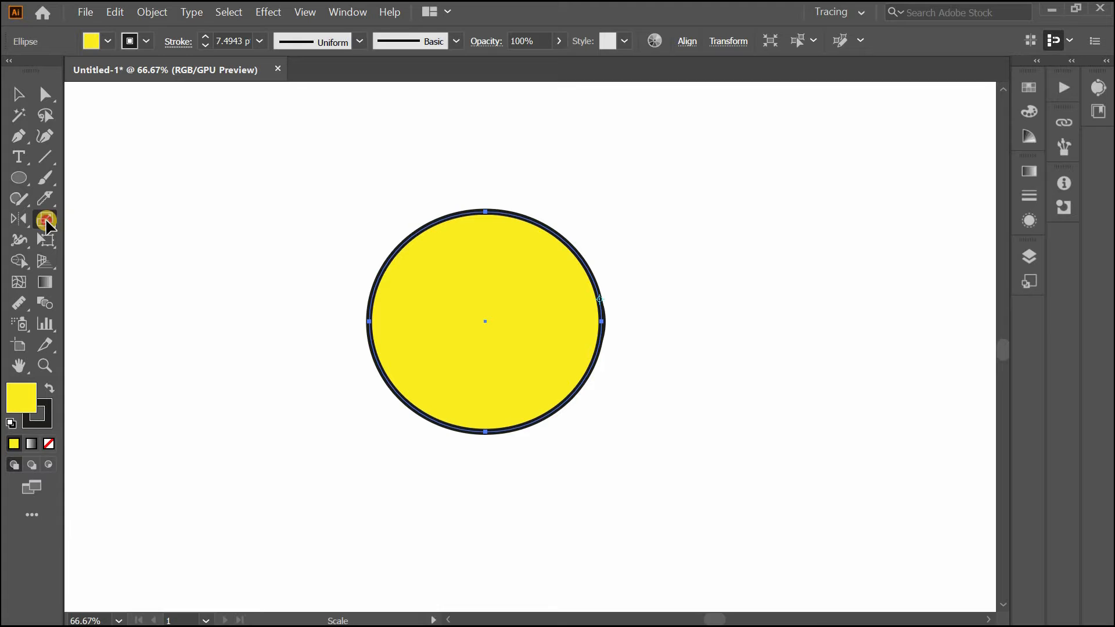
pyautogui.press('Return')
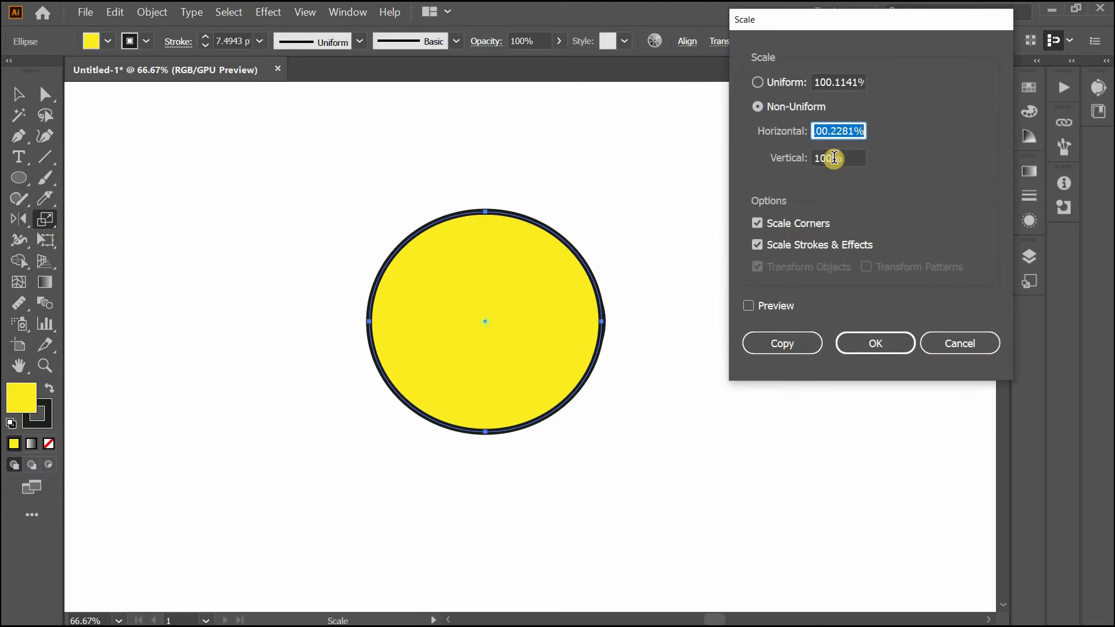
pyautogui.click(792, 87)
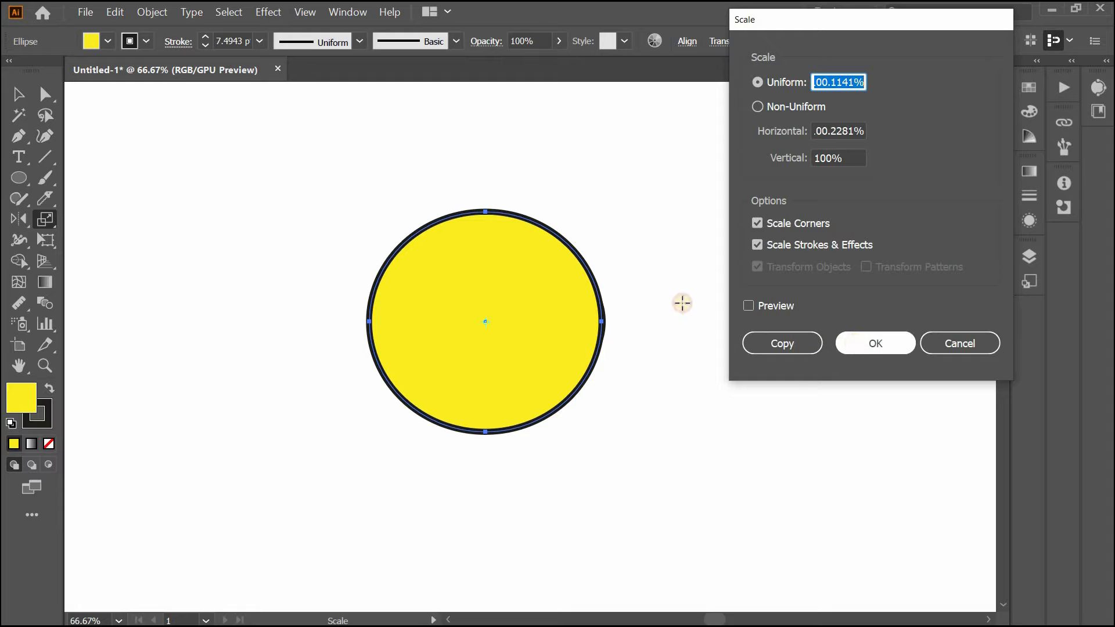
pyautogui.press('Return')
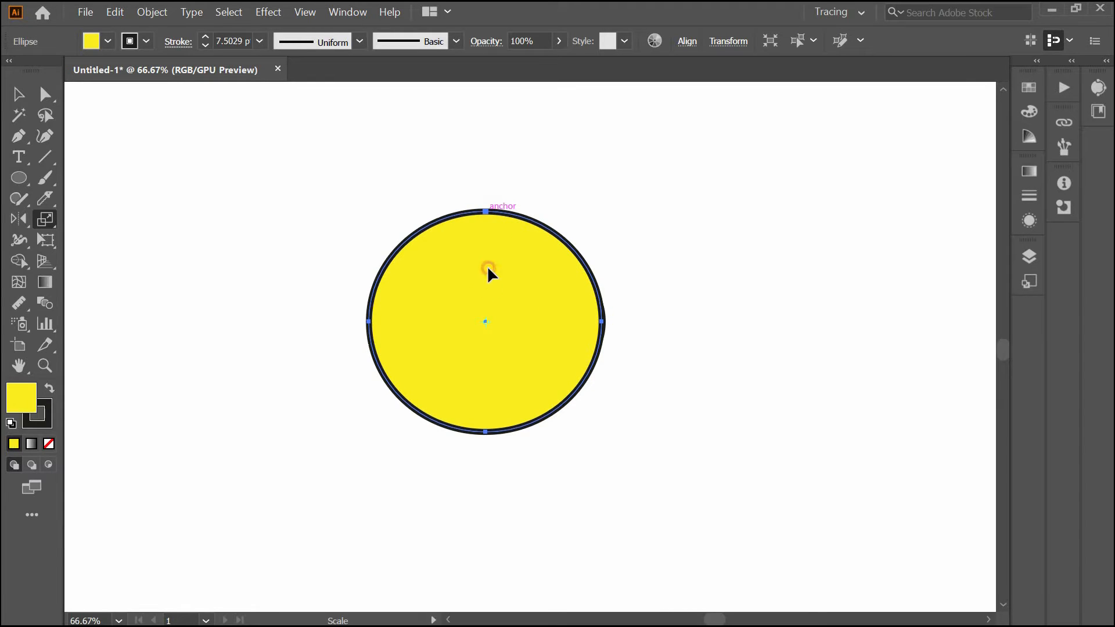
pyautogui.moveTo(488, 267); pyautogui.dragTo(490, 267)
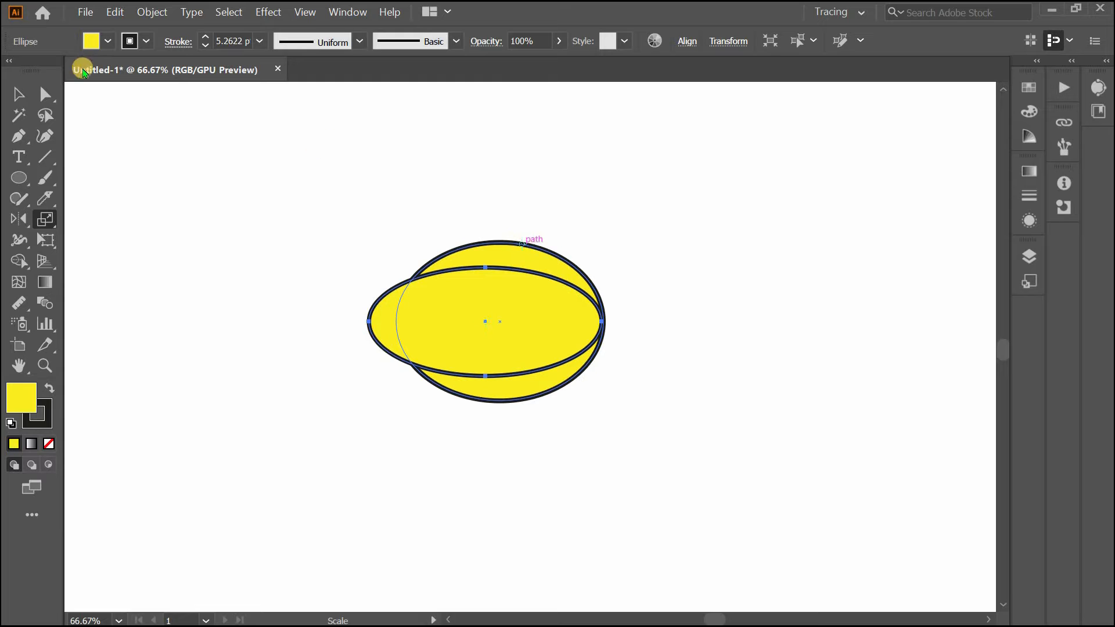
# Step: Delete the flattened ellipse copy and select the remaining ellipse
pyautogui.click(20, 93)
pyautogui.press('Delete')
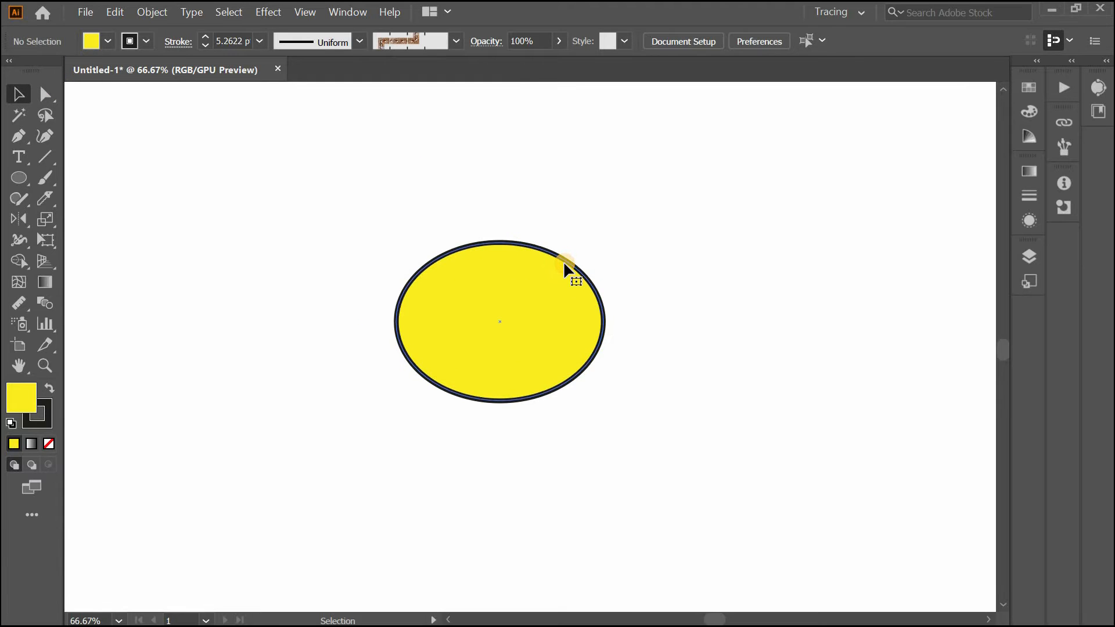
pyautogui.click(563, 260)
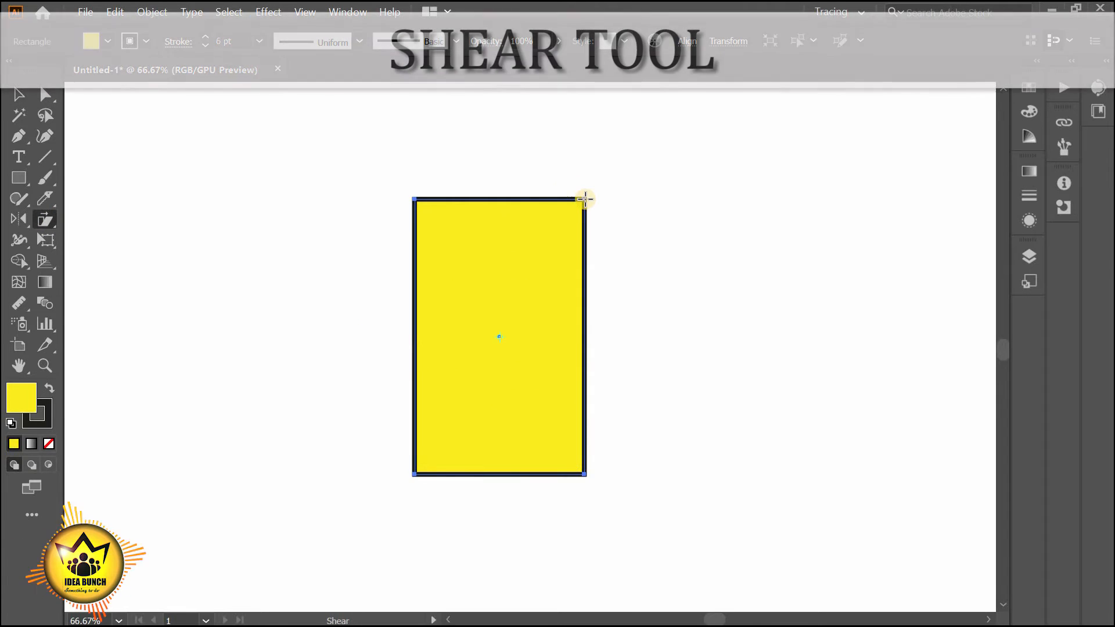
# Step: Shear the yellow rectangle about its centre, first slanting it strongly right and then back to a slight left slant
pyautogui.moveTo(585, 199); pyautogui.dragTo(656, 199)
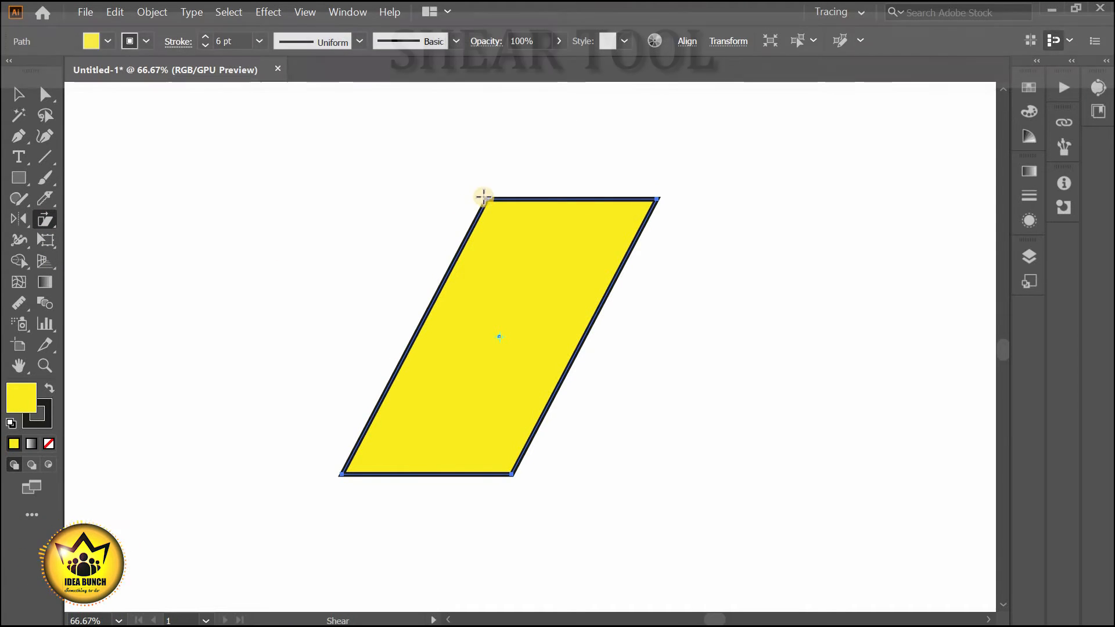
pyautogui.moveTo(483, 196); pyautogui.dragTo(402, 203)
# Step: Use the Reshape tool on the sheared rectangle's upper-right corner to shift the shape slightly down and left
pyautogui.moveTo(45, 219); pyautogui.dragTo(107, 268)
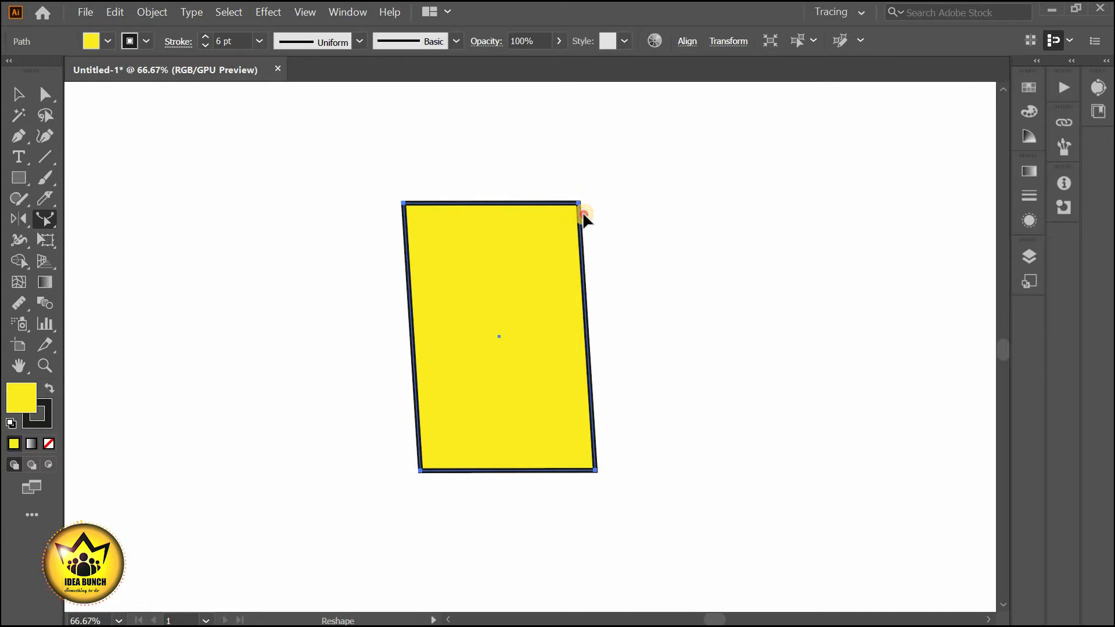
pyautogui.moveTo(583, 211)
pyautogui.mouseDown()
pyautogui.moveTo(598, 233)
pyautogui.moveTo(657, 210)
pyautogui.moveTo(564, 178)
pyautogui.moveTo(573, 223)
pyautogui.mouseUp()
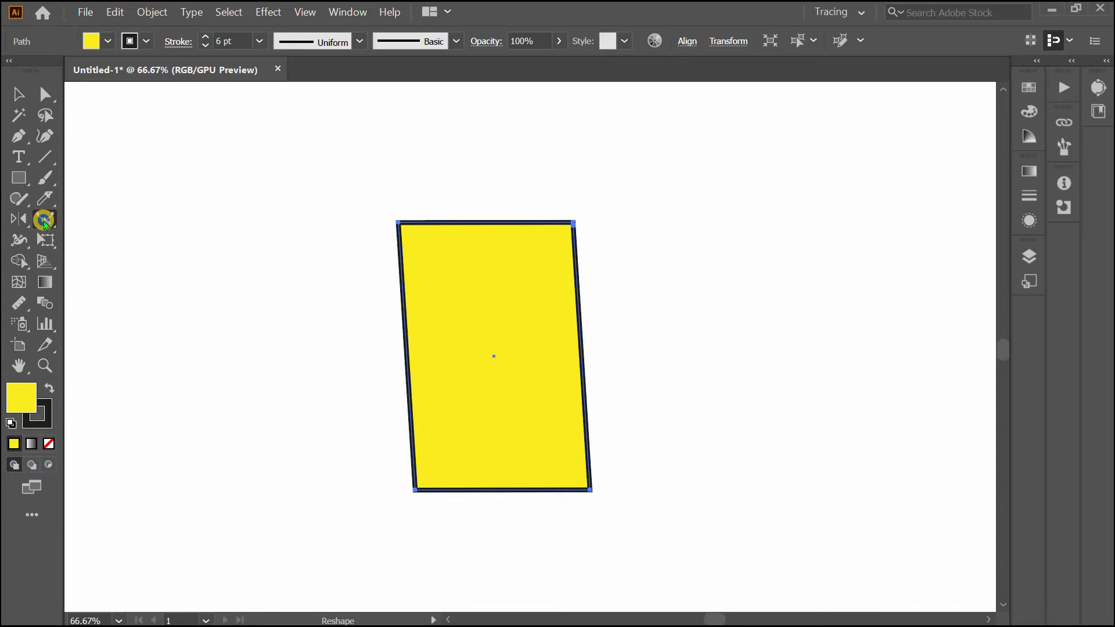
pyautogui.moveTo(44, 224); pyautogui.dragTo(77, 255)
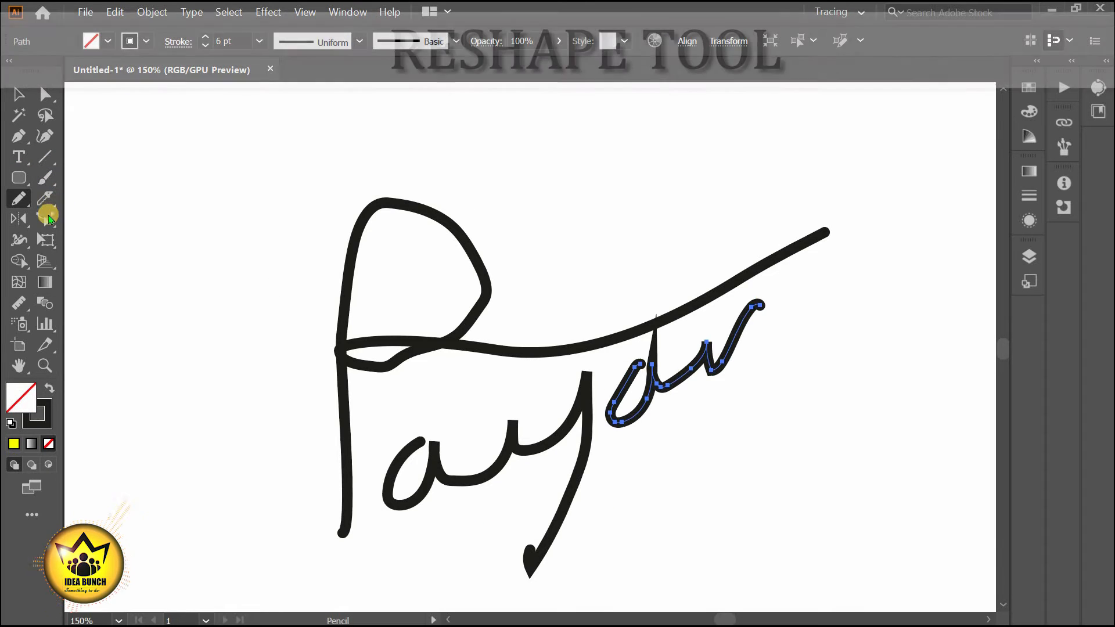
# Step: Use the Reshape tool on the path of the last handwritten letters to adjust its first loop and stretch its end up and right
pyautogui.click(45, 219)
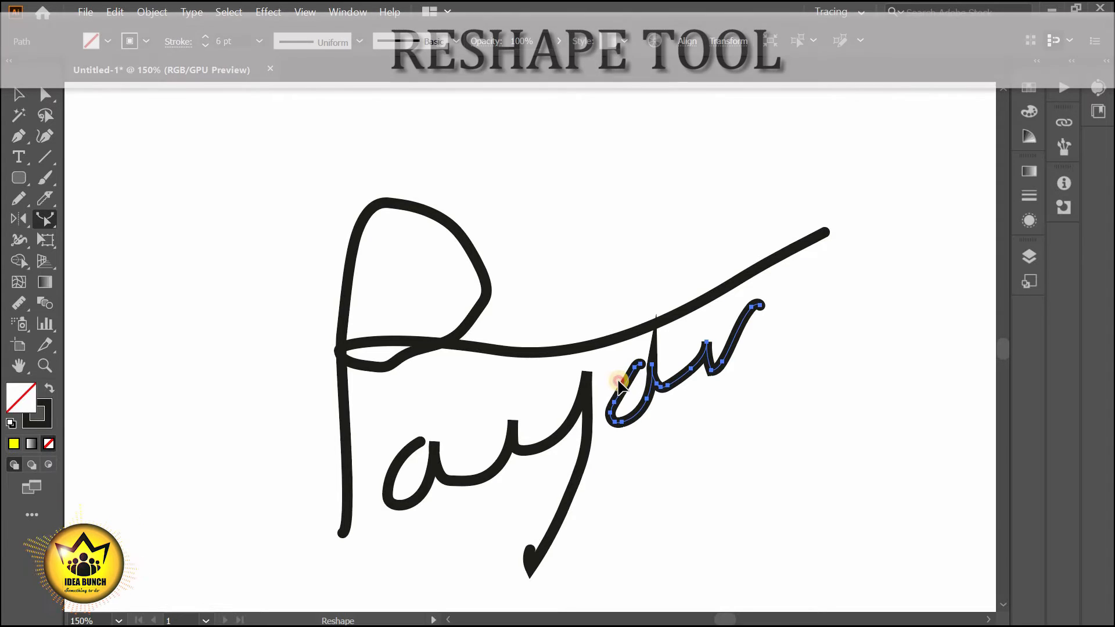
pyautogui.moveTo(626, 386)
pyautogui.mouseDown()
pyautogui.moveTo(634, 368)
pyautogui.moveTo(626, 377)
pyautogui.moveTo(641, 396)
pyautogui.mouseUp()
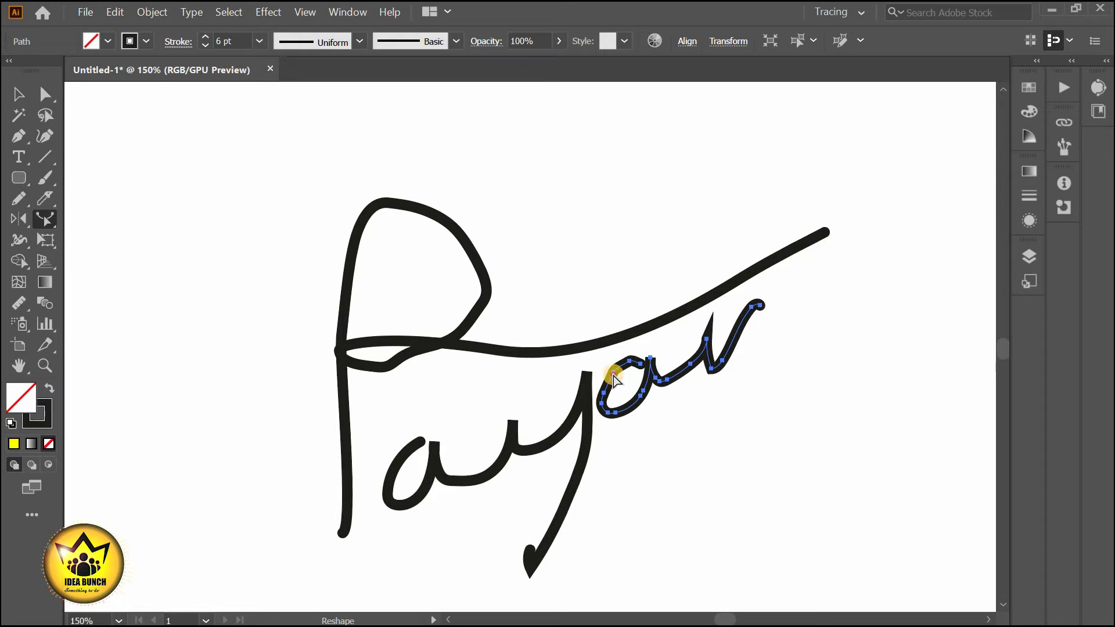
pyautogui.moveTo(749, 346); pyautogui.dragTo(750, 345)
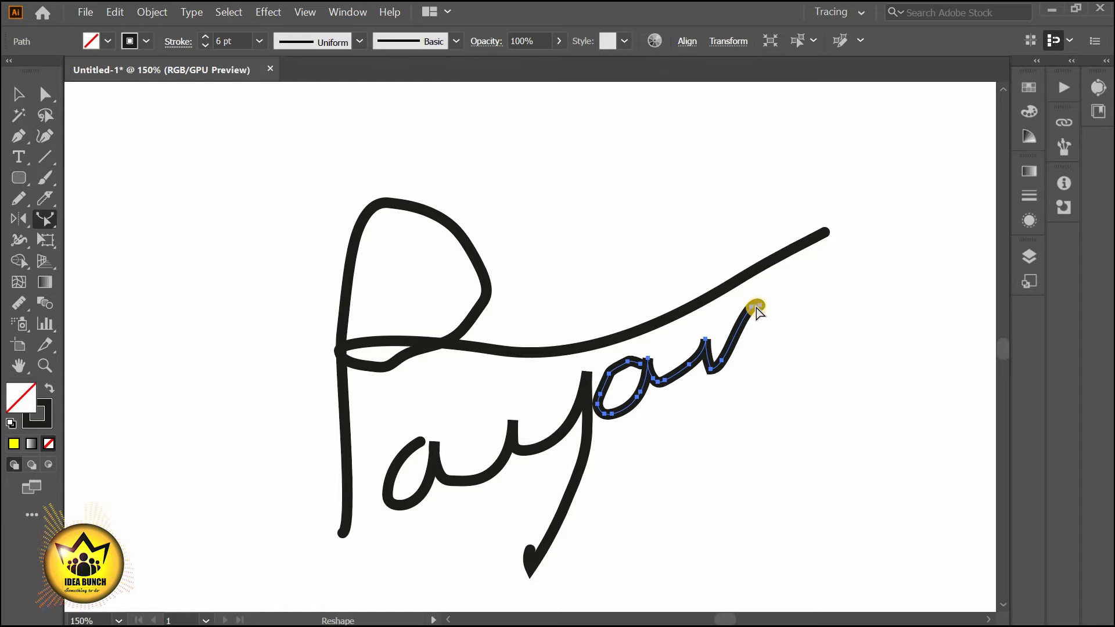
pyautogui.moveTo(758, 308); pyautogui.dragTo(816, 289)
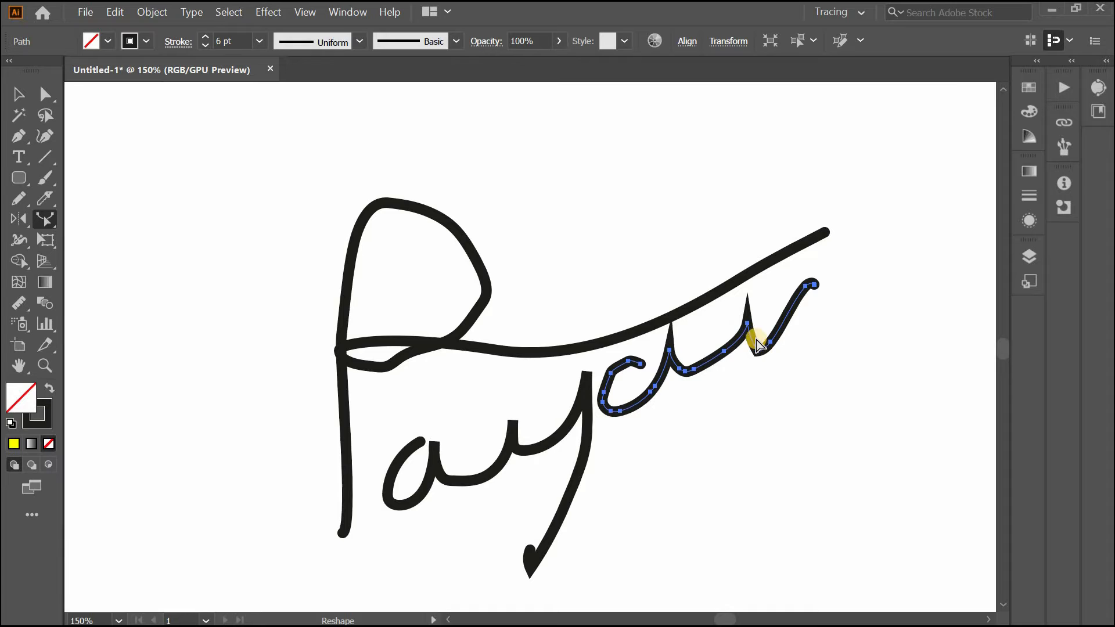
pyautogui.moveTo(759, 347); pyautogui.dragTo(746, 354)
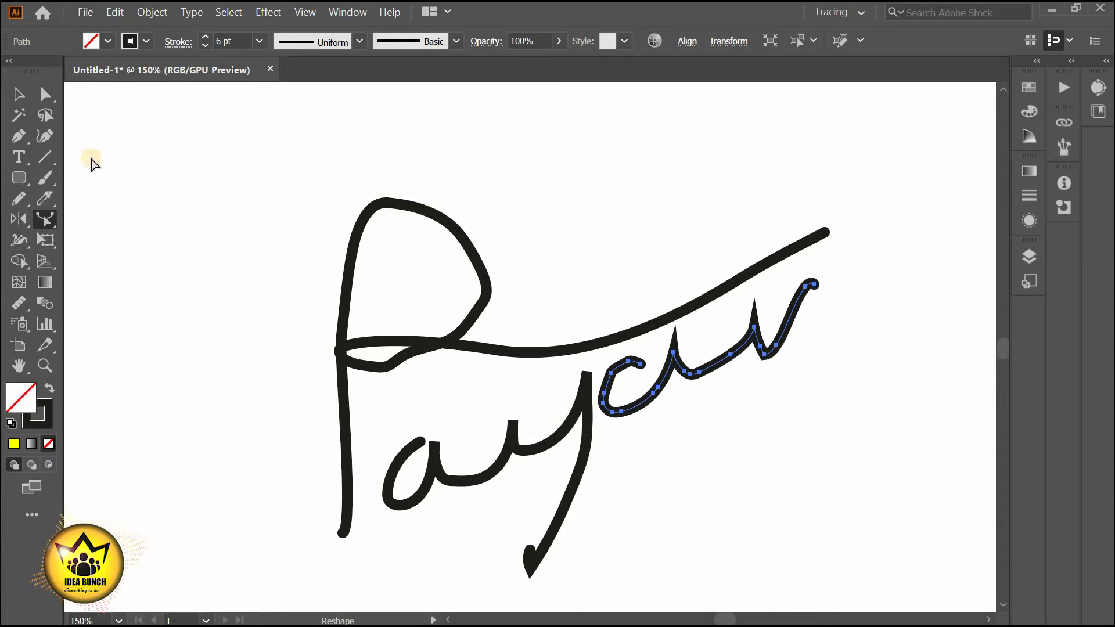
pyautogui.press('v')
pyautogui.scroll(-1, 569, 377)
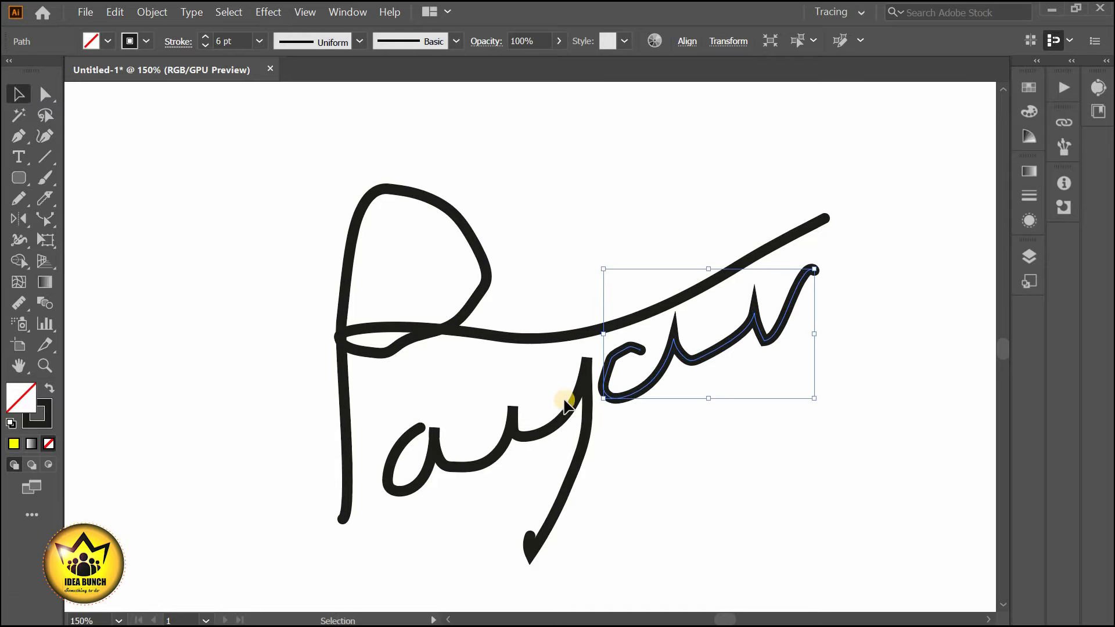
pyautogui.click(538, 400)
pyautogui.click(538, 401)
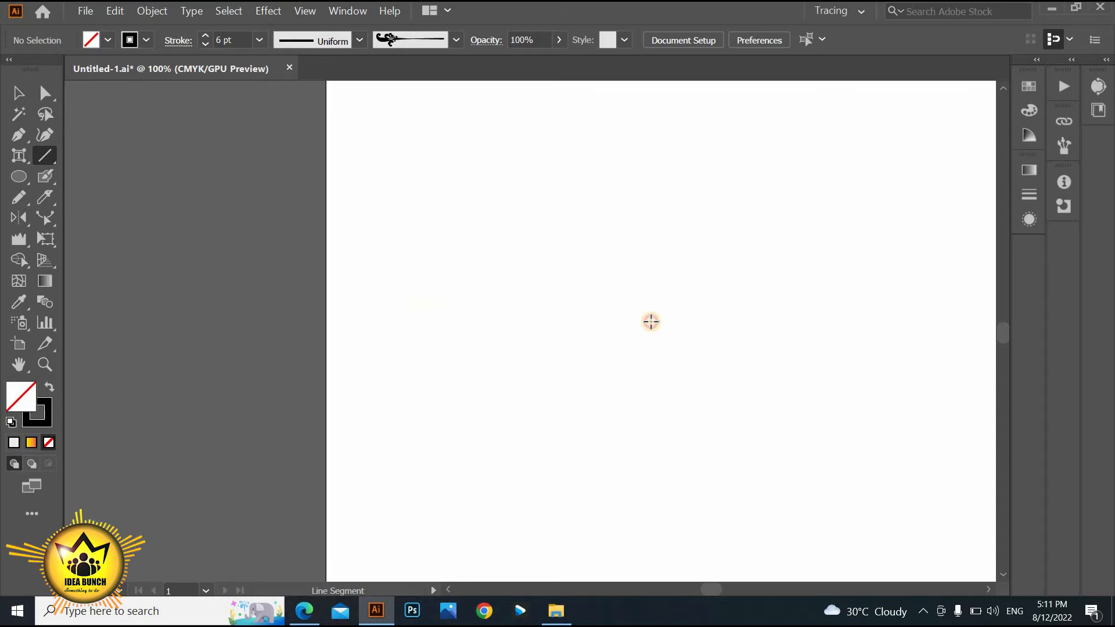
# Step: Draw a horizontal black line with a 6 pt stroke and widen it near its left end to about 36 mm with the Width tool
pyautogui.moveTo(440, 317); pyautogui.dragTo(805, 317)
pyautogui.click(19, 238)
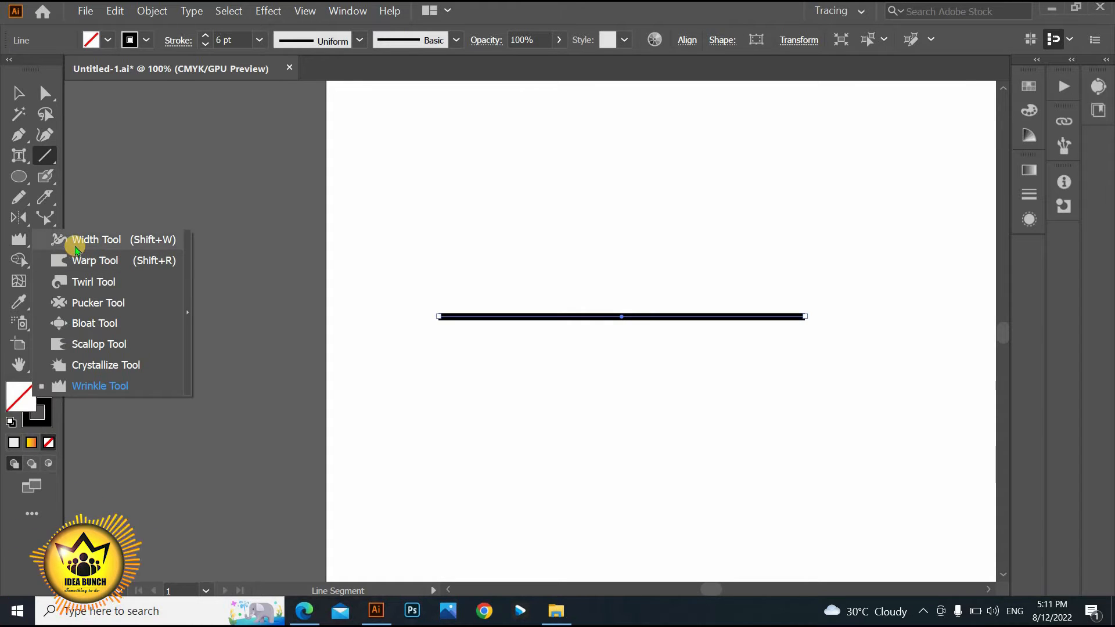
pyautogui.click(75, 249)
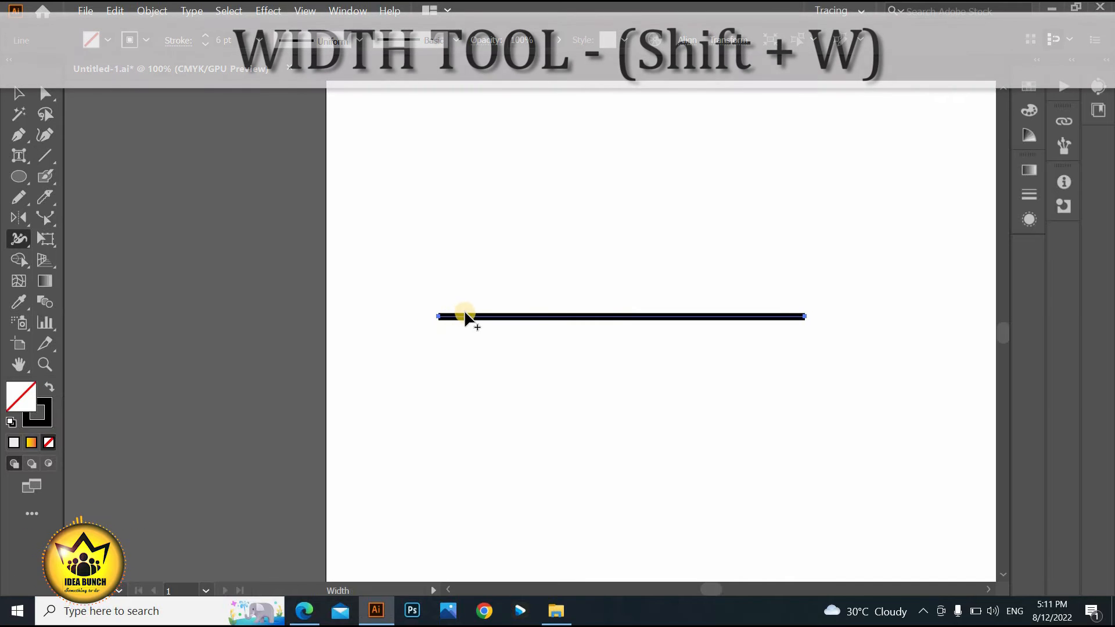
pyautogui.moveTo(461, 298); pyautogui.dragTo(460, 311)
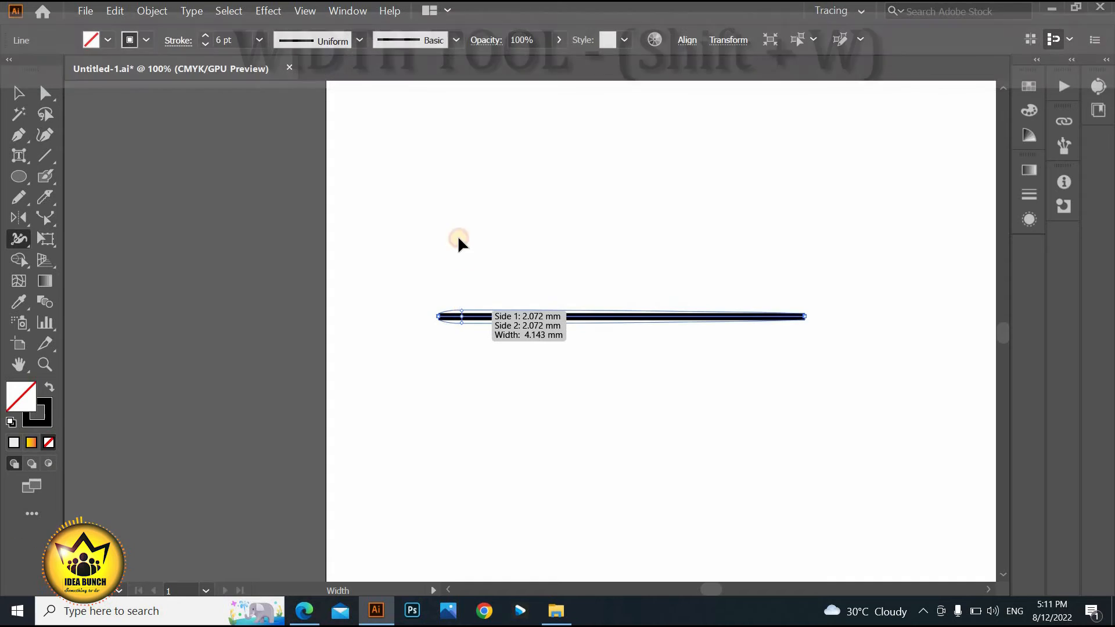
pyautogui.moveTo(458, 236); pyautogui.dragTo(481, 276)
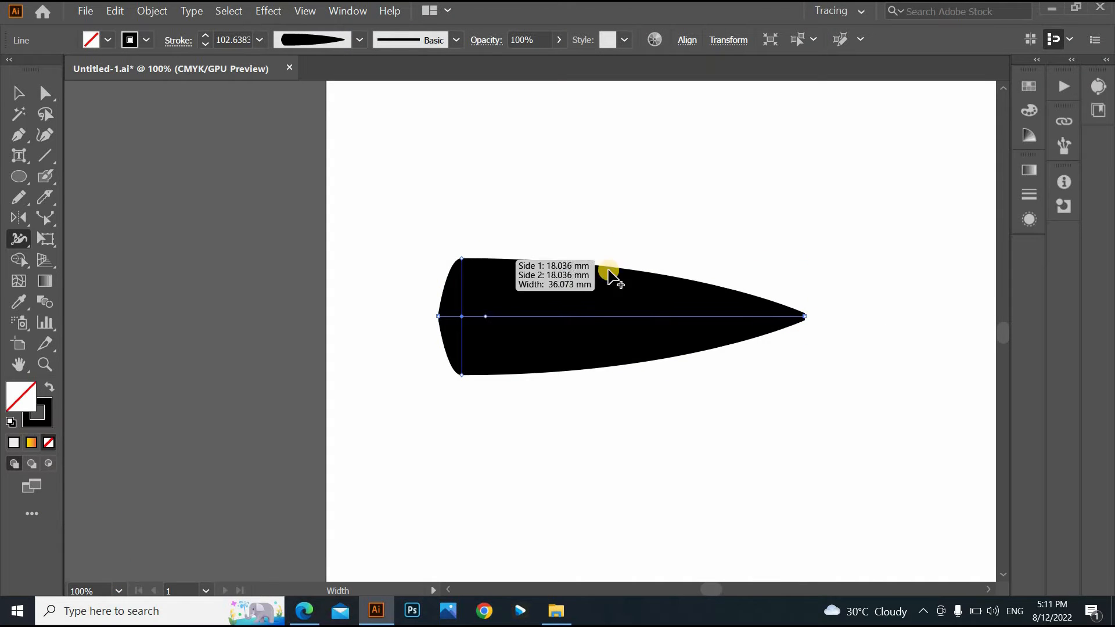
# Step: Add a much narrower width point beside the wide one and taper the line's right end to a point
pyautogui.moveTo(461, 259); pyautogui.dragTo(464, 297)
pyautogui.moveTo(800, 313)
pyautogui.mouseDown()
pyautogui.moveTo(806, 325)
pyautogui.moveTo(804, 303)
pyautogui.moveTo(806, 333)
pyautogui.mouseUp()
pyautogui.hotkey('ctrl', 'z')
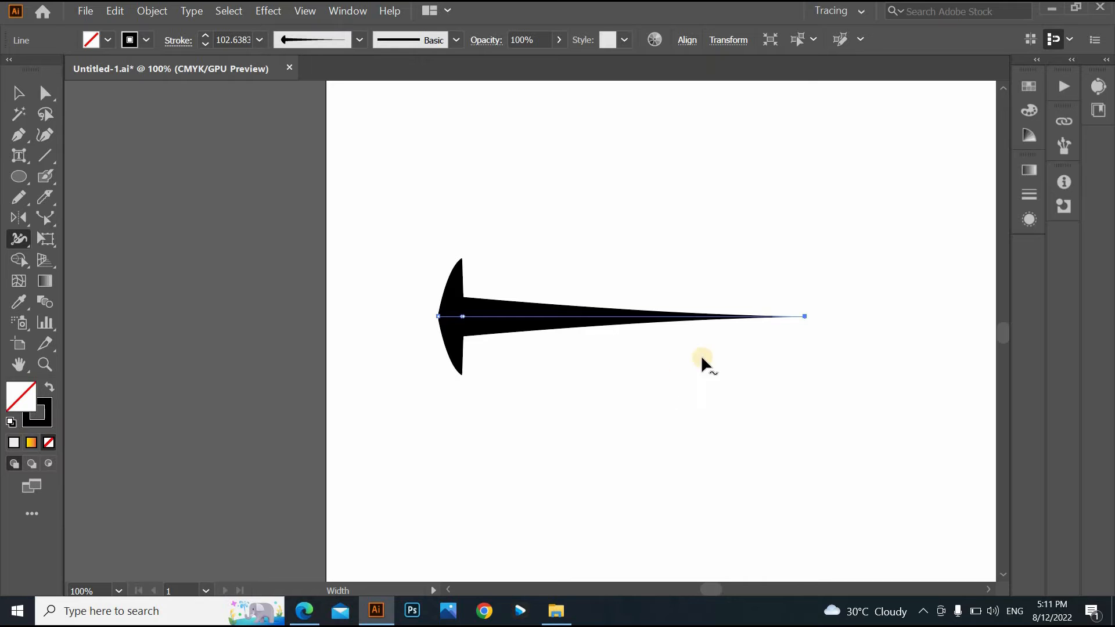
# Step: Bend the tapered shaft into a wavy shape with the Warp tool, undoing the last unwanted warp
pyautogui.click(20, 239)
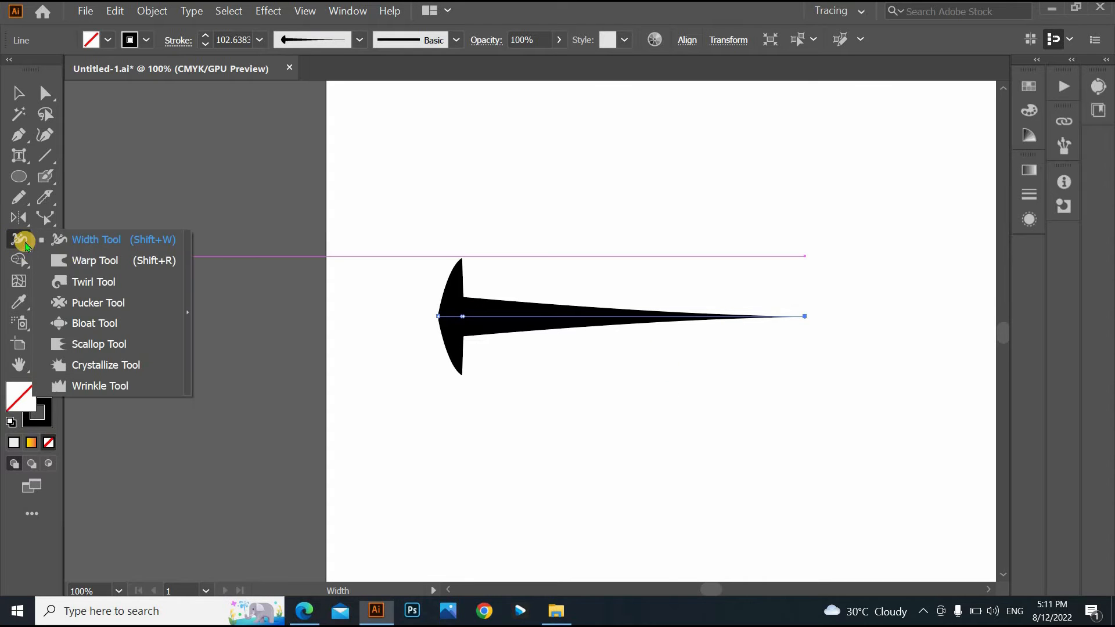
pyautogui.click(89, 259)
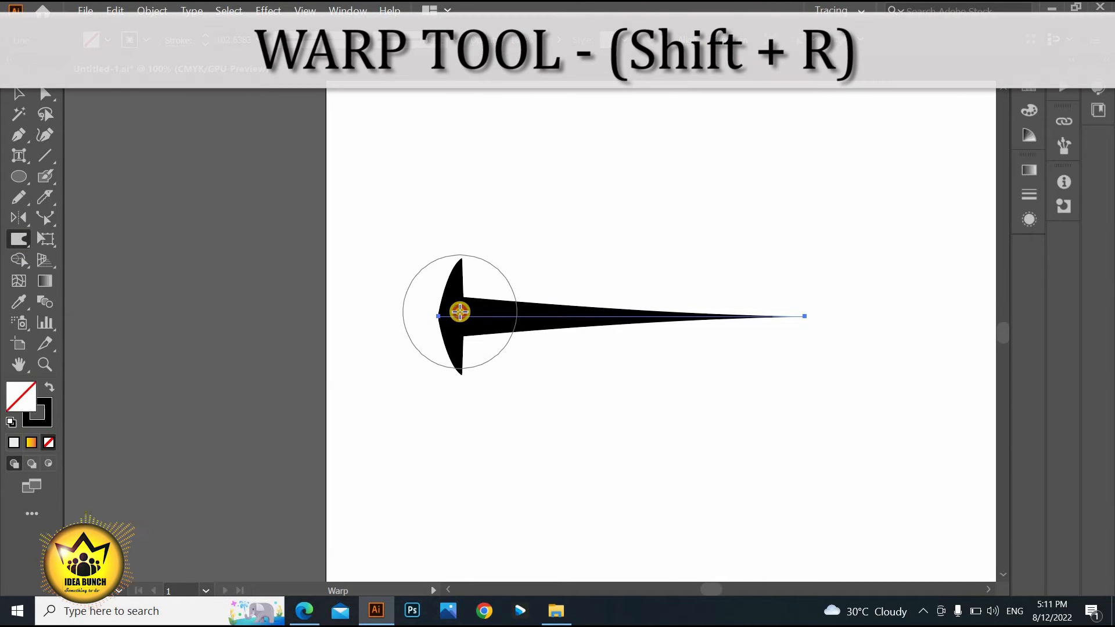
pyautogui.moveTo(462, 307)
pyautogui.mouseDown()
pyautogui.moveTo(505, 312)
pyautogui.moveTo(474, 309)
pyautogui.moveTo(457, 289)
pyautogui.moveTo(453, 249)
pyautogui.moveTo(491, 291)
pyautogui.moveTo(685, 322)
pyautogui.moveTo(792, 253)
pyautogui.moveTo(600, 324)
pyautogui.moveTo(560, 308)
pyautogui.moveTo(817, 319)
pyautogui.moveTo(876, 391)
pyautogui.moveTo(894, 537)
pyautogui.mouseUp()
pyautogui.hotkey('ctrl', 'z')
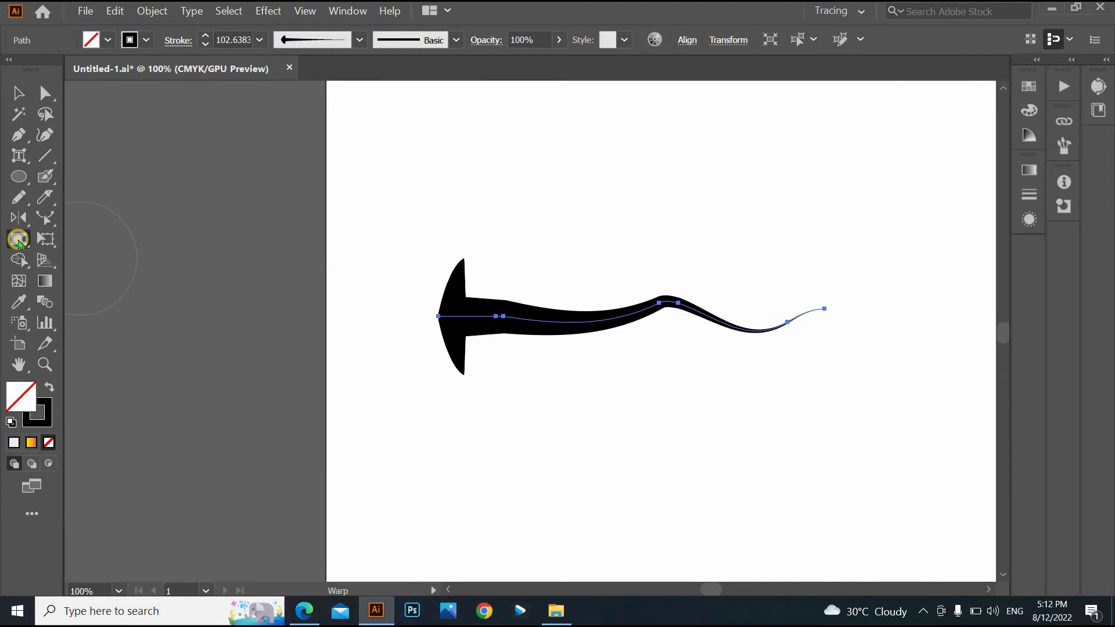
# Step: Activate the Twirl tool and undo the warping so the tapered shaft is straight again
pyautogui.moveTo(18, 241); pyautogui.dragTo(81, 291)
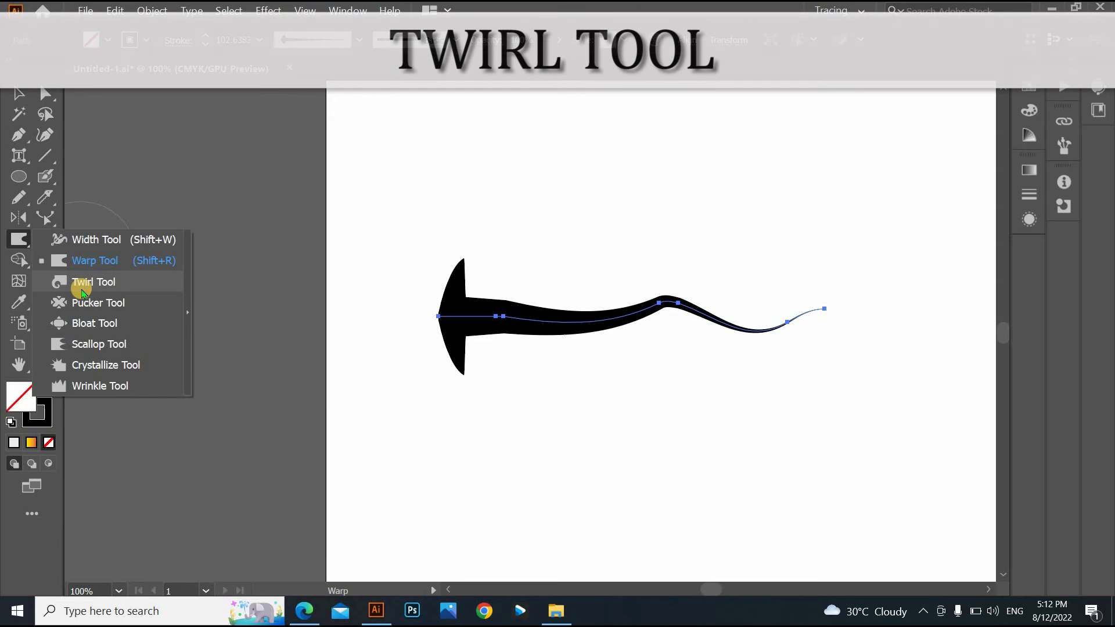
pyautogui.click(81, 289)
pyautogui.click(125, 289)
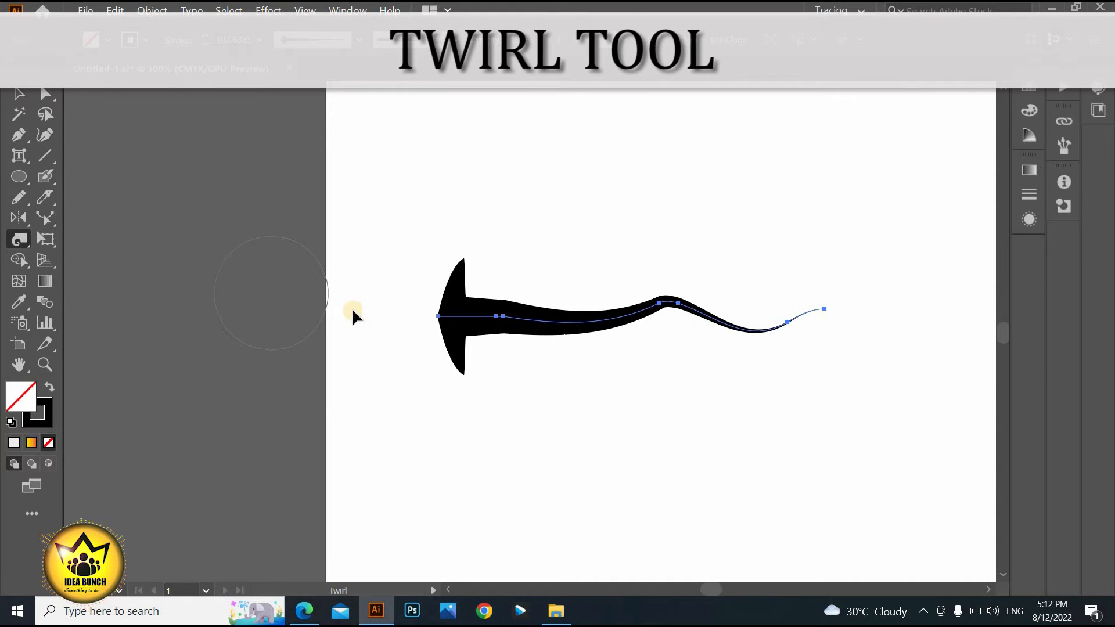
pyautogui.hotkey('ctrl', 'z')
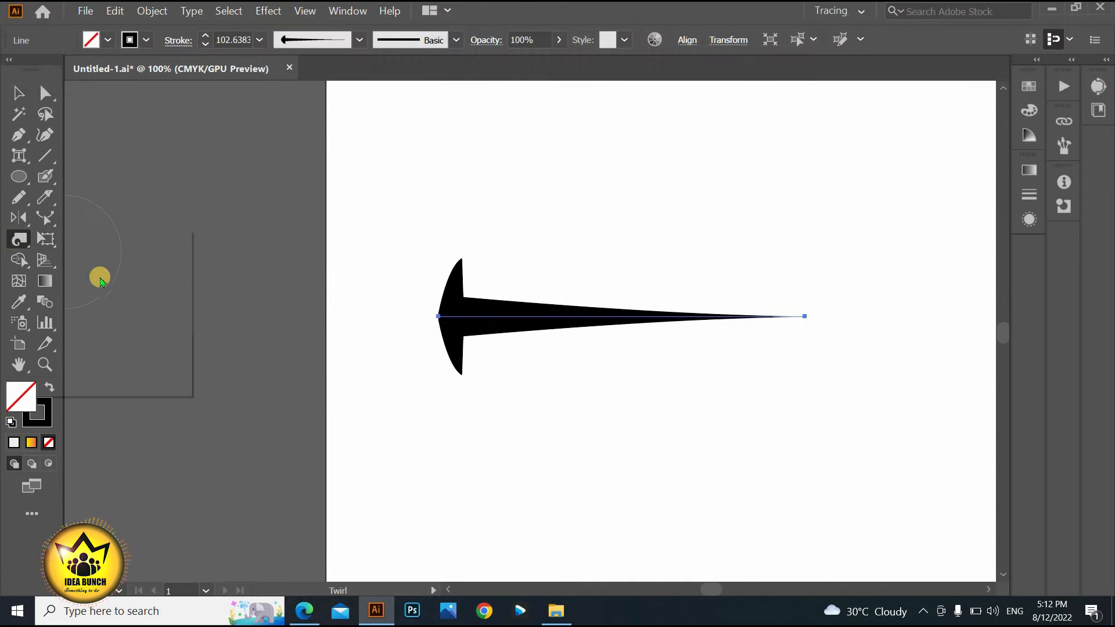
# Step: Try the Twirl tool on the shaft's middle and on its tapered tip, undoing each twirl
pyautogui.moveTo(561, 317); pyautogui.dragTo(556, 319)
pyautogui.hotkey('ctrl', 'z')
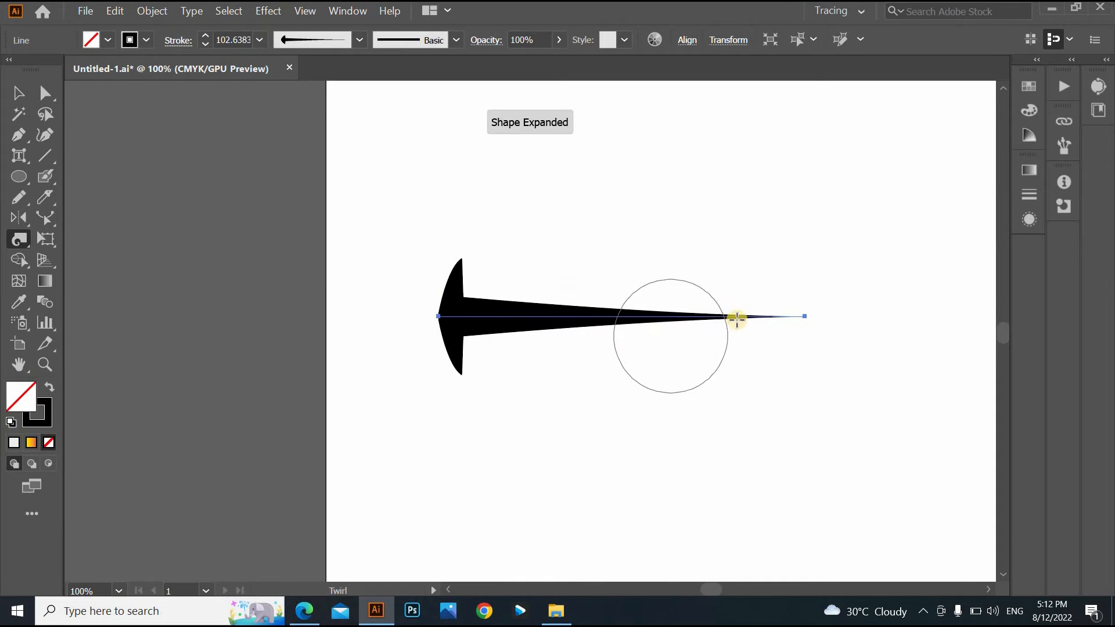
pyautogui.moveTo(737, 318); pyautogui.dragTo(757, 320)
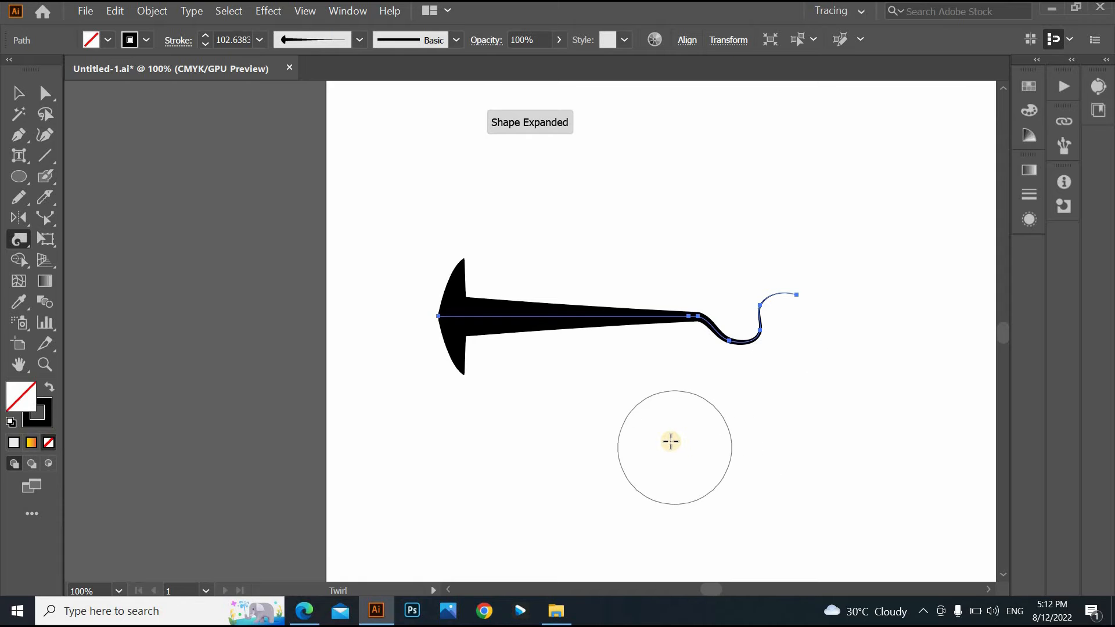
pyautogui.hotkey('ctrl', 'z')
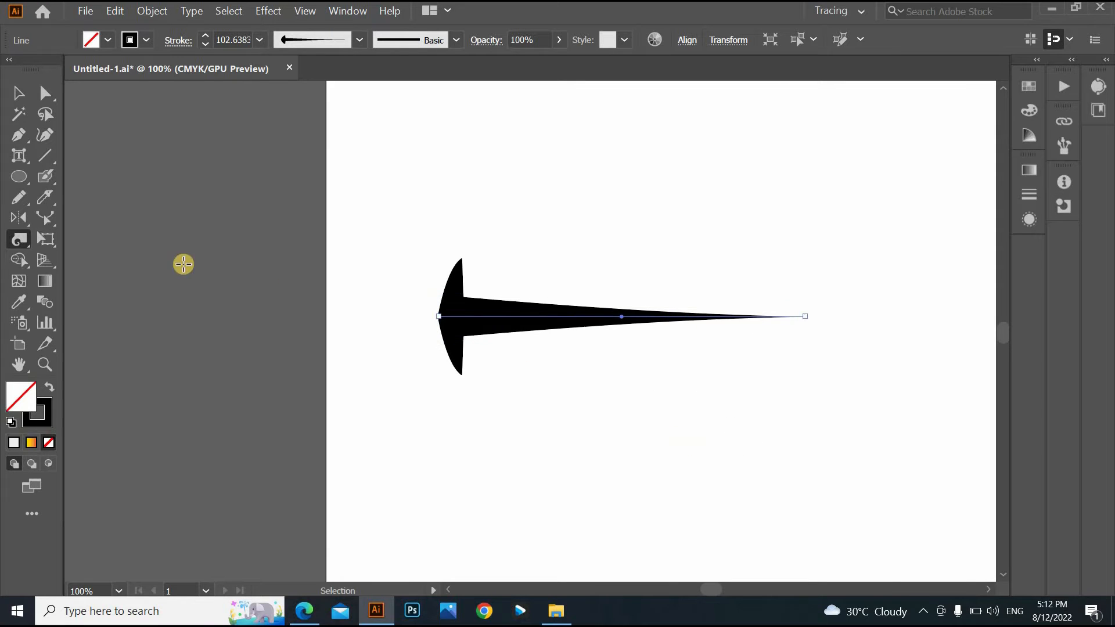
# Step: Try the Pucker tool on the shaft's tip and middle, undoing every distortion back to the straight tapered line
pyautogui.click(17, 238)
pyautogui.click(123, 298)
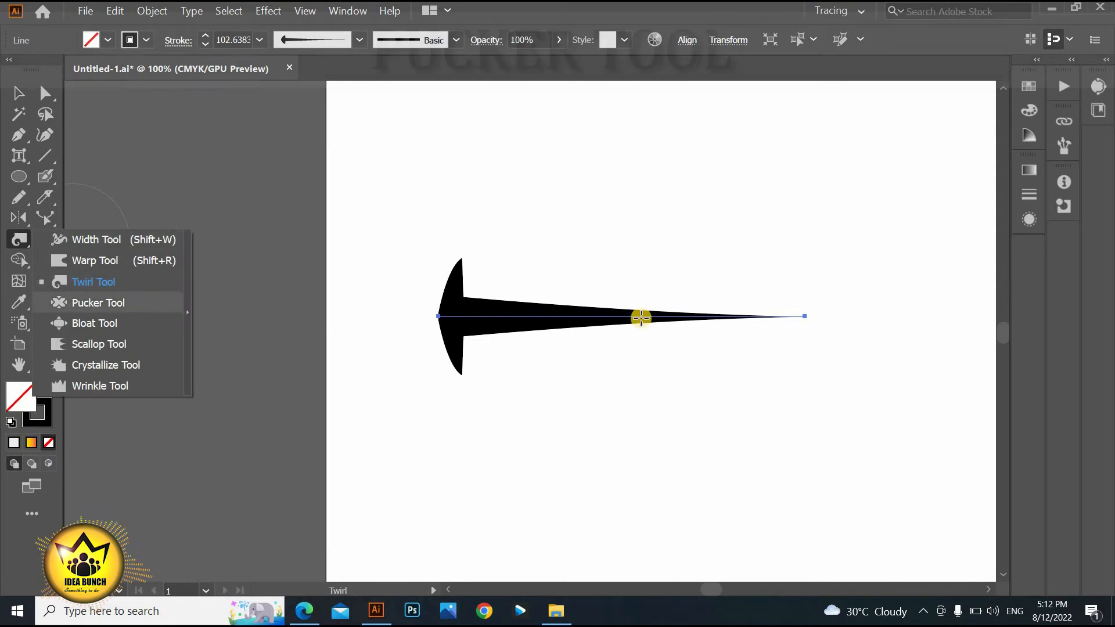
pyautogui.moveTo(771, 310)
pyautogui.mouseDown()
pyautogui.moveTo(554, 318)
pyautogui.moveTo(717, 322)
pyautogui.moveTo(825, 361)
pyautogui.mouseUp()
pyautogui.hotkey('ctrl', 'z')
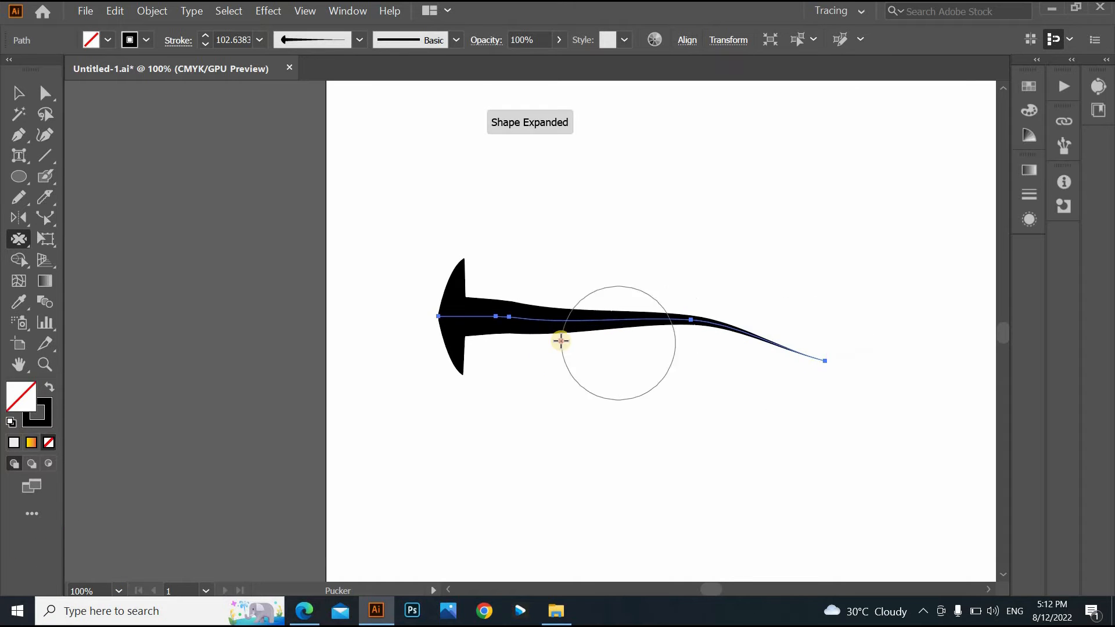
pyautogui.moveTo(559, 341)
pyautogui.mouseDown()
pyautogui.moveTo(676, 271)
pyautogui.moveTo(704, 229)
pyautogui.mouseUp()
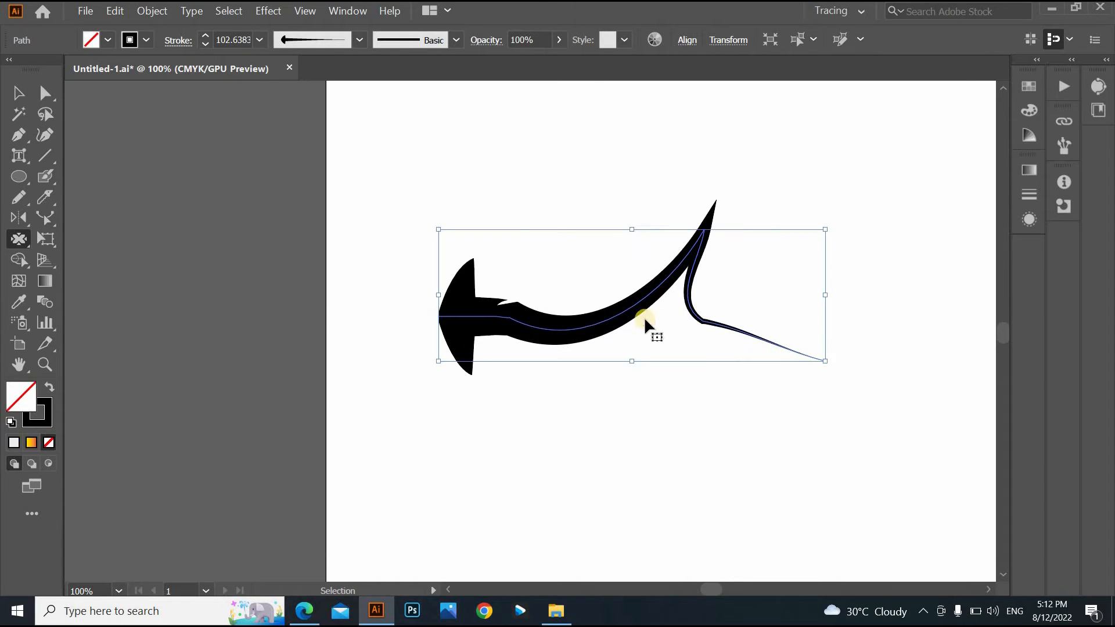
pyautogui.hotkey('ctrl', 'z')
pyautogui.moveTo(573, 311); pyautogui.dragTo(563, 360)
pyautogui.hotkey('ctrl', 'z')
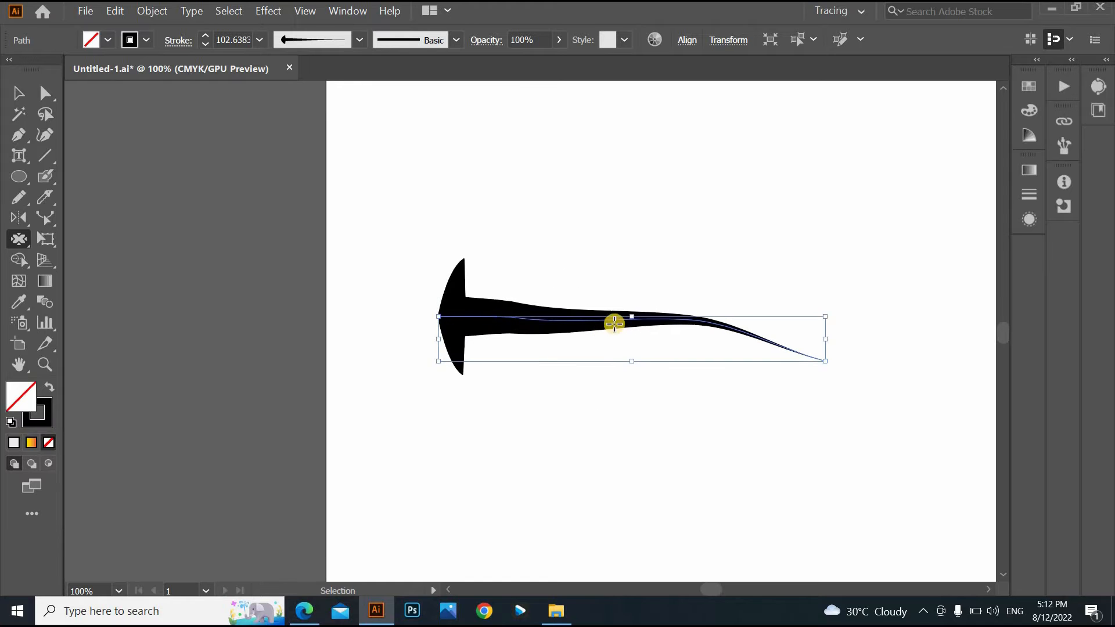
pyautogui.hotkey('ctrl', 'z')
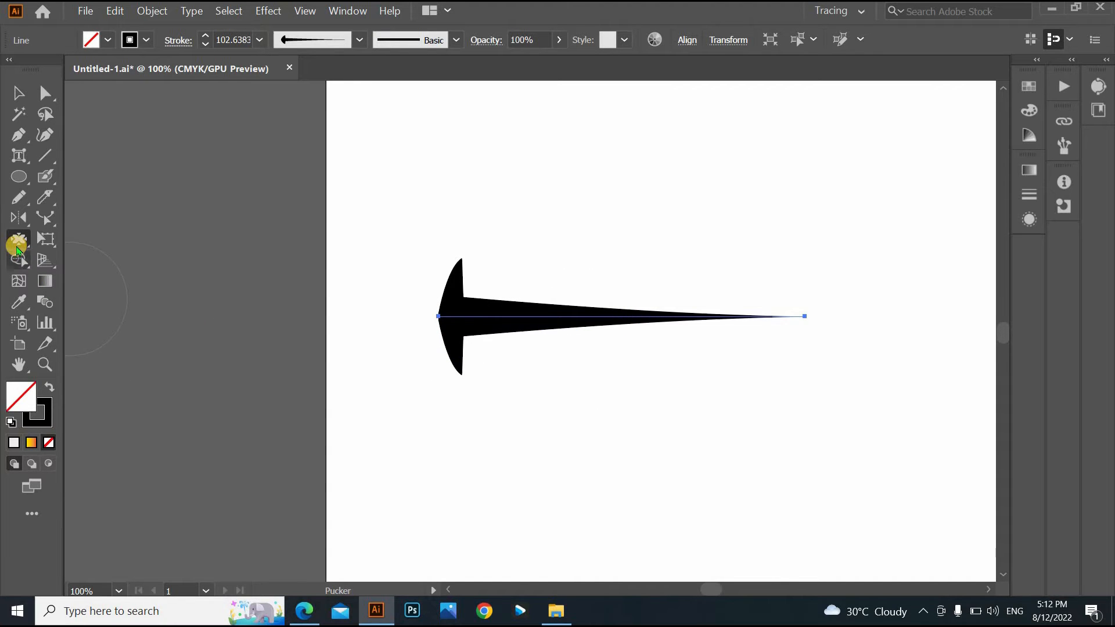
# Step: Try the Bloat tool at several spots along the tapered shaft, from its middle to its tip, undoing each bulge
pyautogui.moveTo(17, 244); pyautogui.dragTo(82, 322)
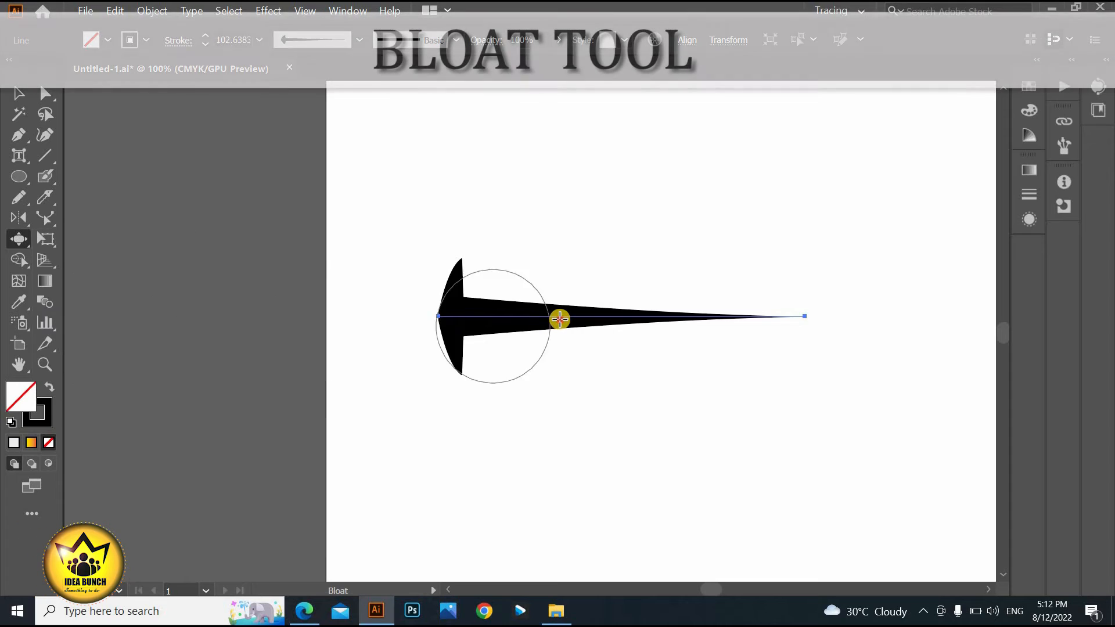
pyautogui.moveTo(559, 318); pyautogui.dragTo(619, 363)
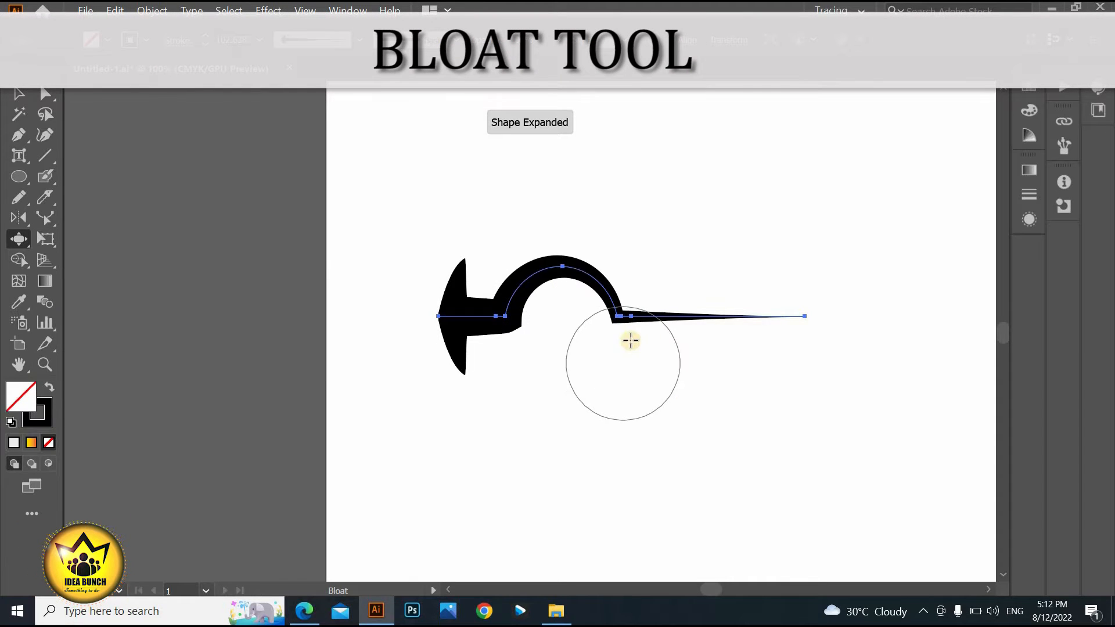
pyautogui.hotkey('ctrl', 'z')
pyautogui.moveTo(650, 329); pyautogui.dragTo(667, 334)
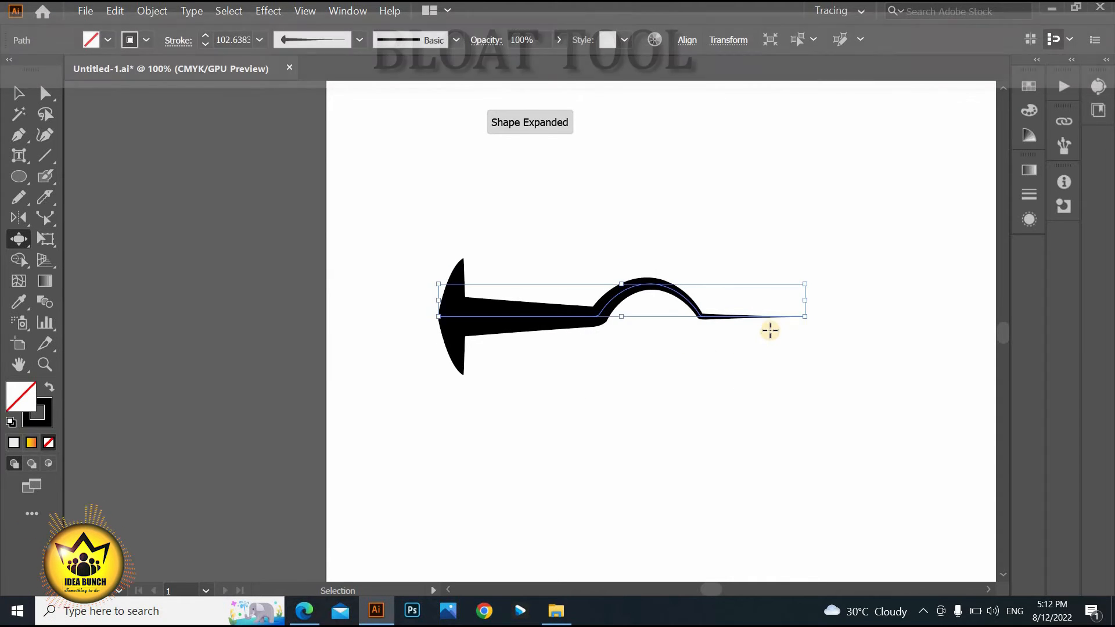
pyautogui.hotkey('ctrl', 'z')
pyautogui.moveTo(771, 330); pyautogui.dragTo(817, 384)
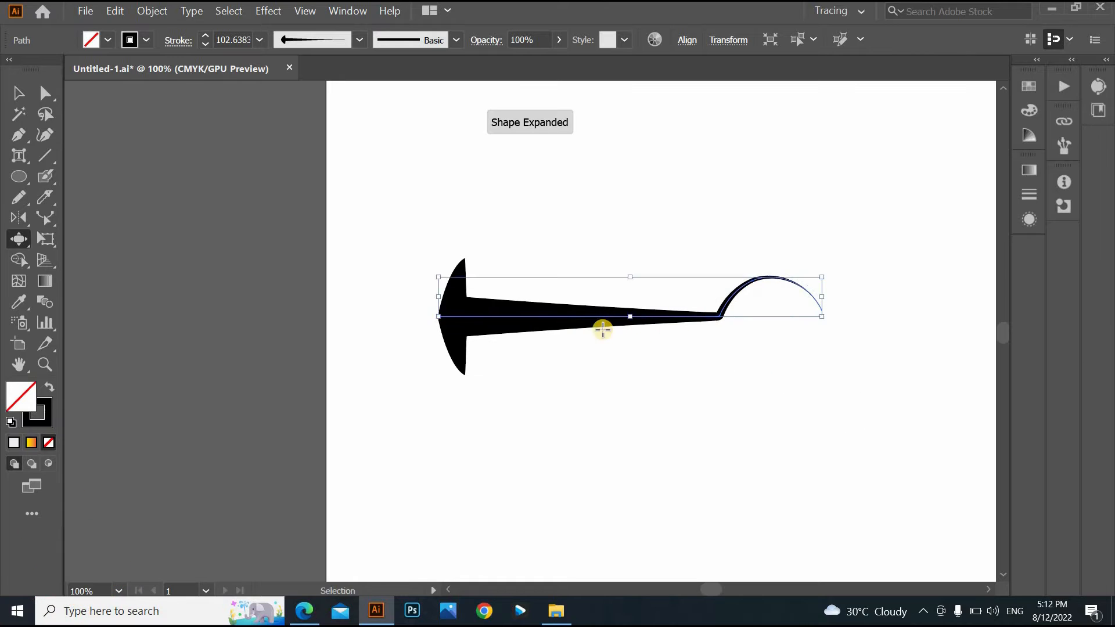
pyautogui.hotkey('ctrl', 'z')
pyautogui.moveTo(572, 323); pyautogui.dragTo(715, 370)
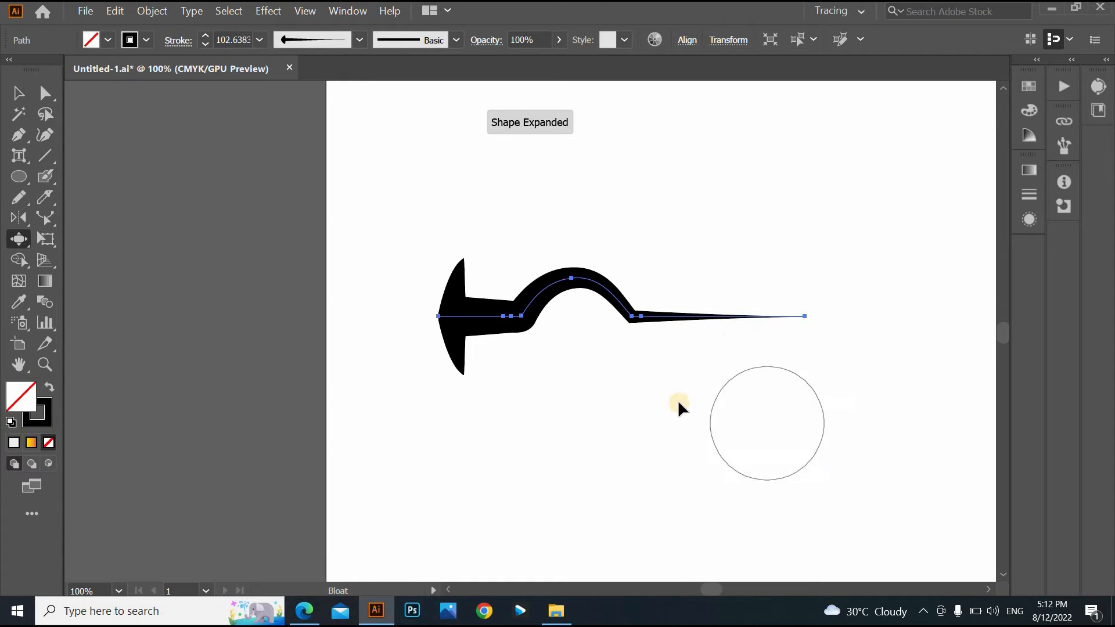
pyautogui.hotkey('ctrl', 'z')
# Step: Try the Scallop tool along the shaft from its middle to its tip, undoing the distortions
pyautogui.moveTo(18, 238); pyautogui.dragTo(112, 348)
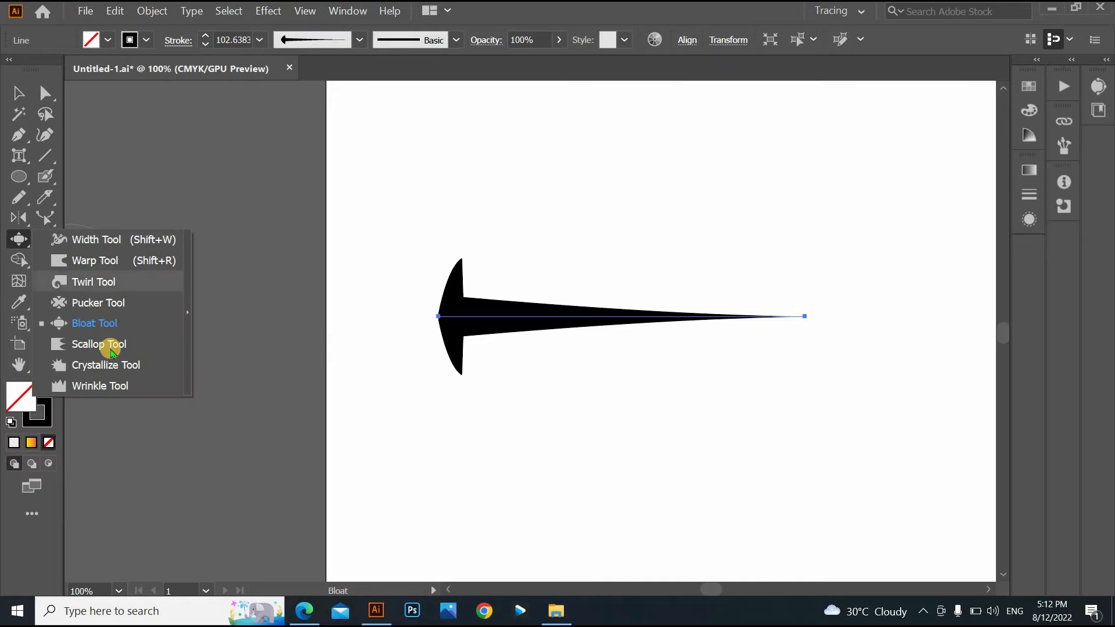
pyautogui.moveTo(563, 321); pyautogui.dragTo(564, 321)
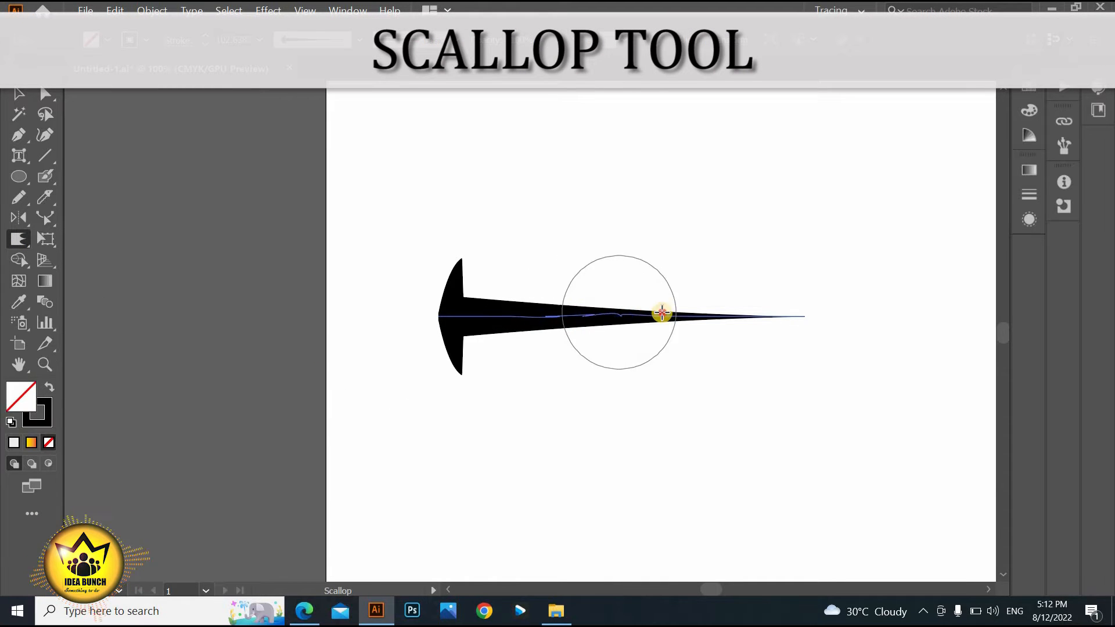
pyautogui.moveTo(662, 314)
pyautogui.mouseDown()
pyautogui.moveTo(751, 318)
pyautogui.moveTo(524, 319)
pyautogui.moveTo(680, 319)
pyautogui.moveTo(557, 304)
pyautogui.moveTo(625, 320)
pyautogui.moveTo(599, 325)
pyautogui.moveTo(817, 320)
pyautogui.mouseUp()
pyautogui.hotkey('ctrl', 'z')
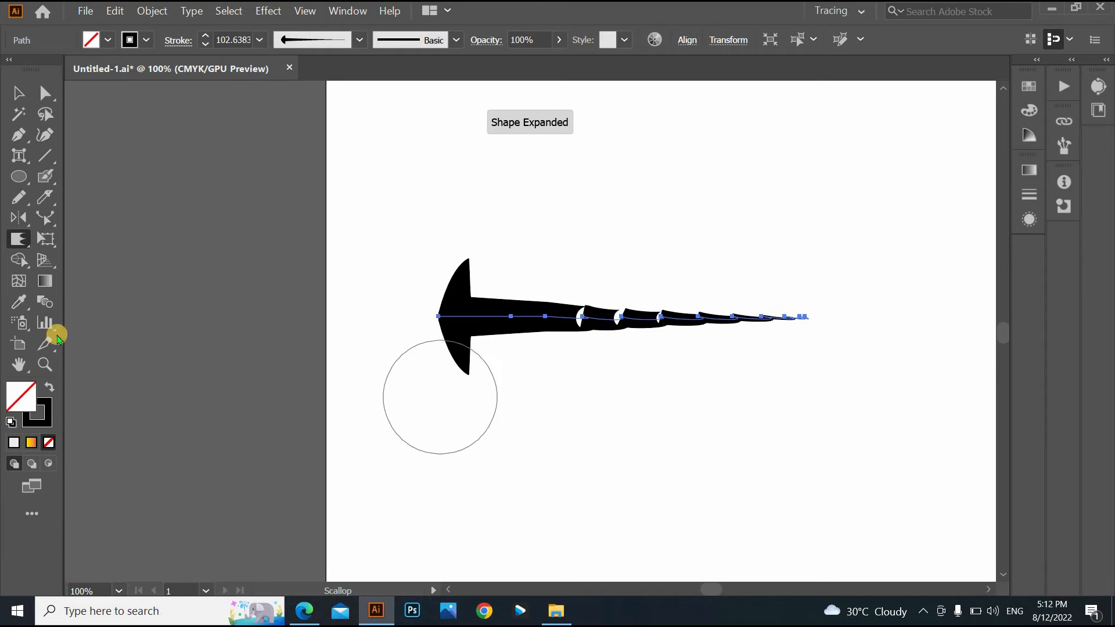
pyautogui.hotkey('ctrl', 'z')
# Step: Try the Crystallize tool along the shaft's middle and near its tip, undoing each spiked distortion
pyautogui.moveTo(19, 238); pyautogui.dragTo(100, 364)
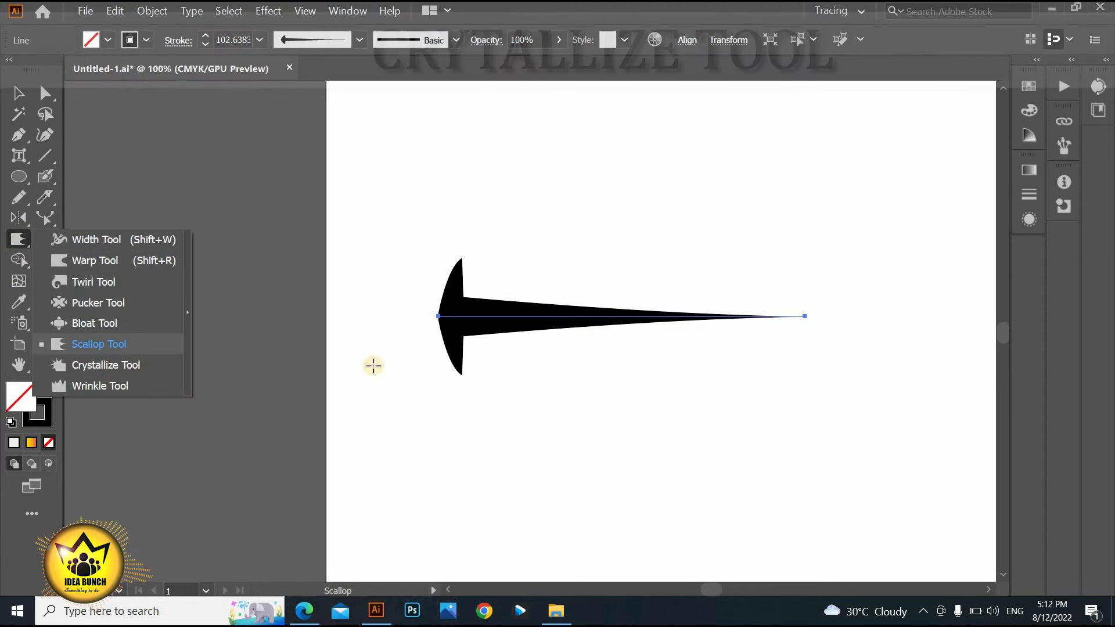
pyautogui.moveTo(587, 319)
pyautogui.mouseDown()
pyautogui.moveTo(730, 321)
pyautogui.moveTo(752, 336)
pyautogui.moveTo(596, 310)
pyautogui.moveTo(754, 316)
pyautogui.mouseUp()
pyautogui.hotkey('ctrl', 'z')
pyautogui.hotkey('ctrl', 'z')
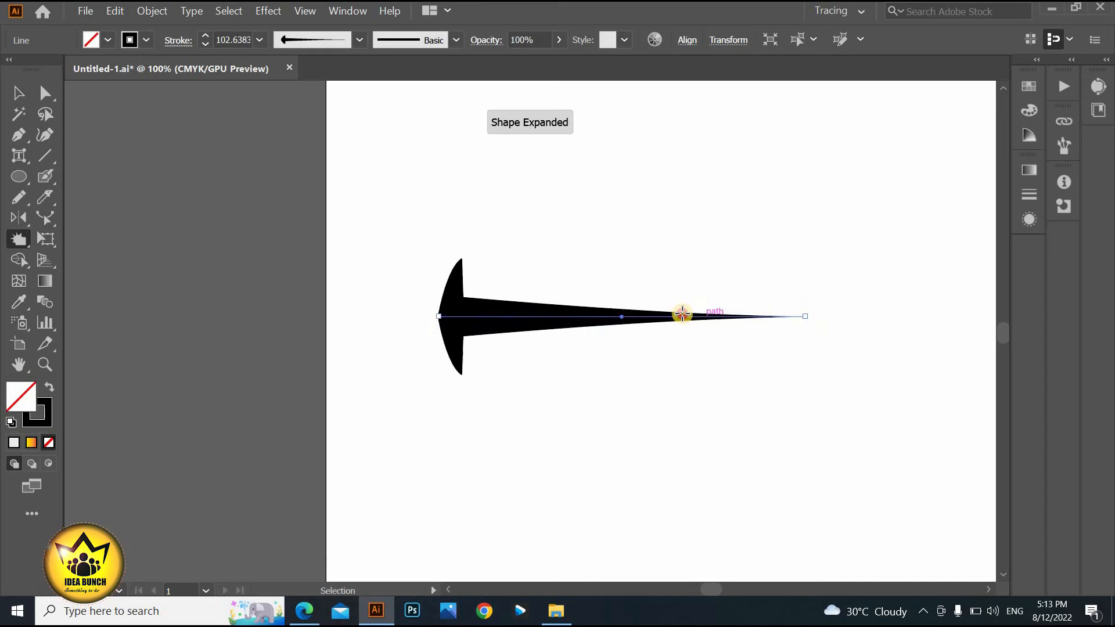
pyautogui.moveTo(681, 315); pyautogui.dragTo(774, 330)
pyautogui.hotkey('ctrl', 'z')
pyautogui.click(773, 325)
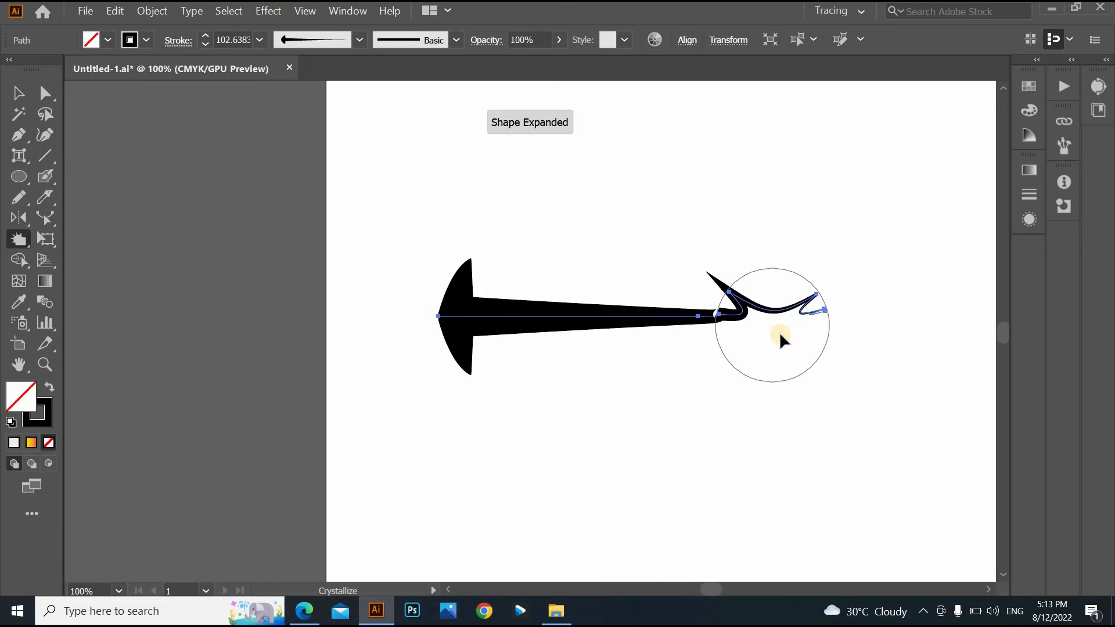
pyautogui.hotkey('ctrl', 'z')
# Step: Try the Wrinkle tool along the tapered shaft up to its tip and undo the wrinkles
pyautogui.moveTo(18, 239); pyautogui.dragTo(99, 384)
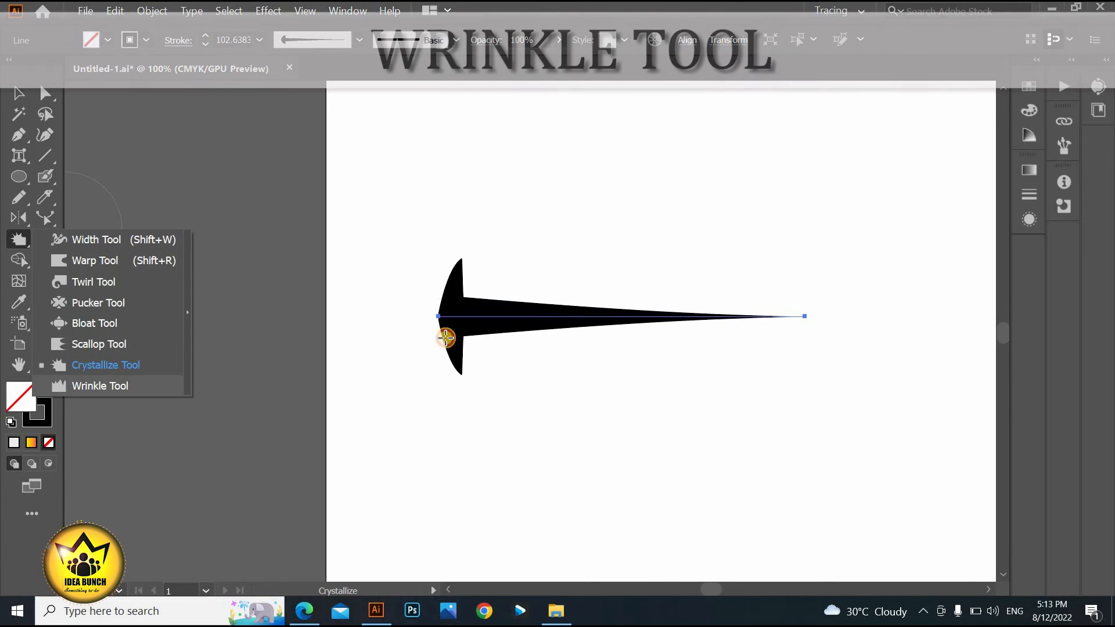
pyautogui.moveTo(651, 325); pyautogui.dragTo(846, 315)
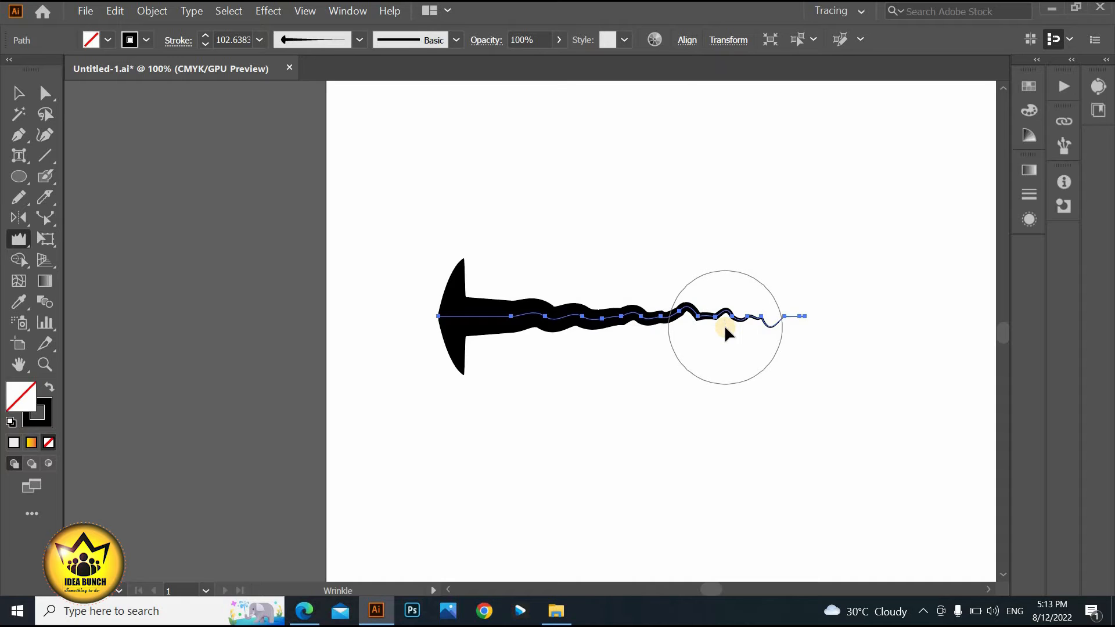
pyautogui.hotkey('ctrl', 'z')
pyautogui.hotkey('ctrl', 'z')
pyautogui.hotkey('ctrl', 'z')
pyautogui.hotkey('ctrl', 'z')
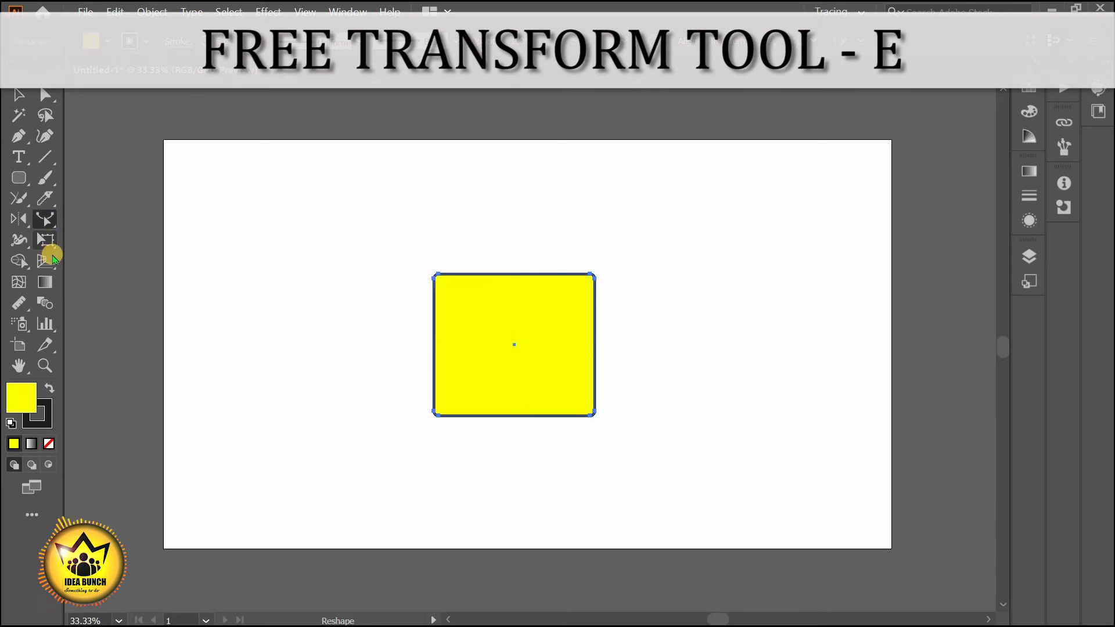
# Step: Try rotating the yellow rounded rectangle 45° about its center with the Free Transform tool and return it upright
pyautogui.click(50, 241)
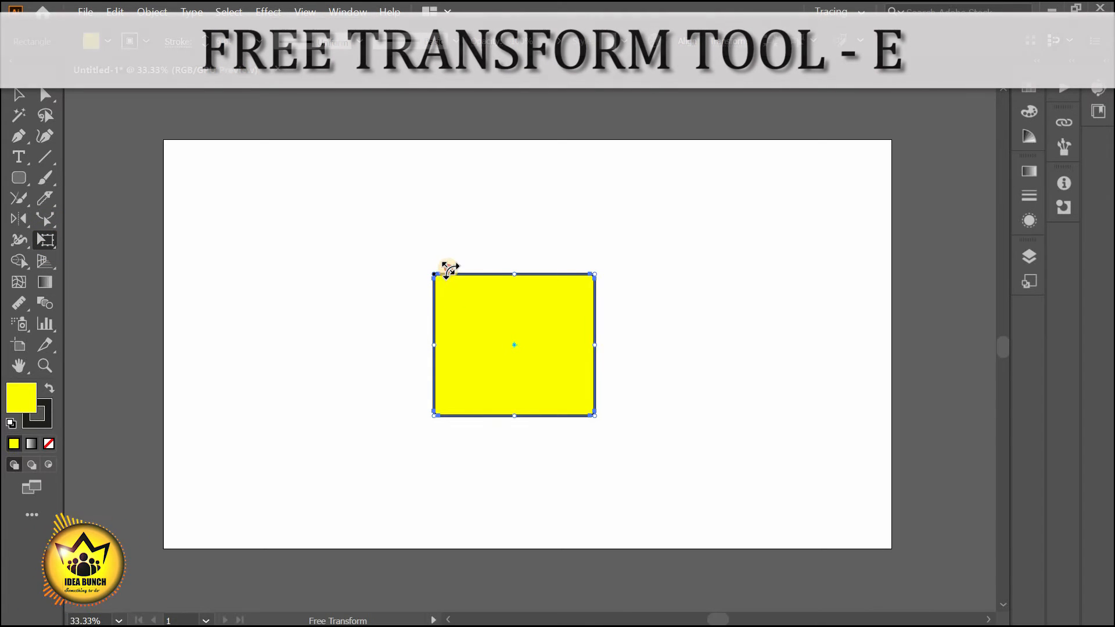
pyautogui.moveTo(443, 266); pyautogui.dragTo(347, 301)
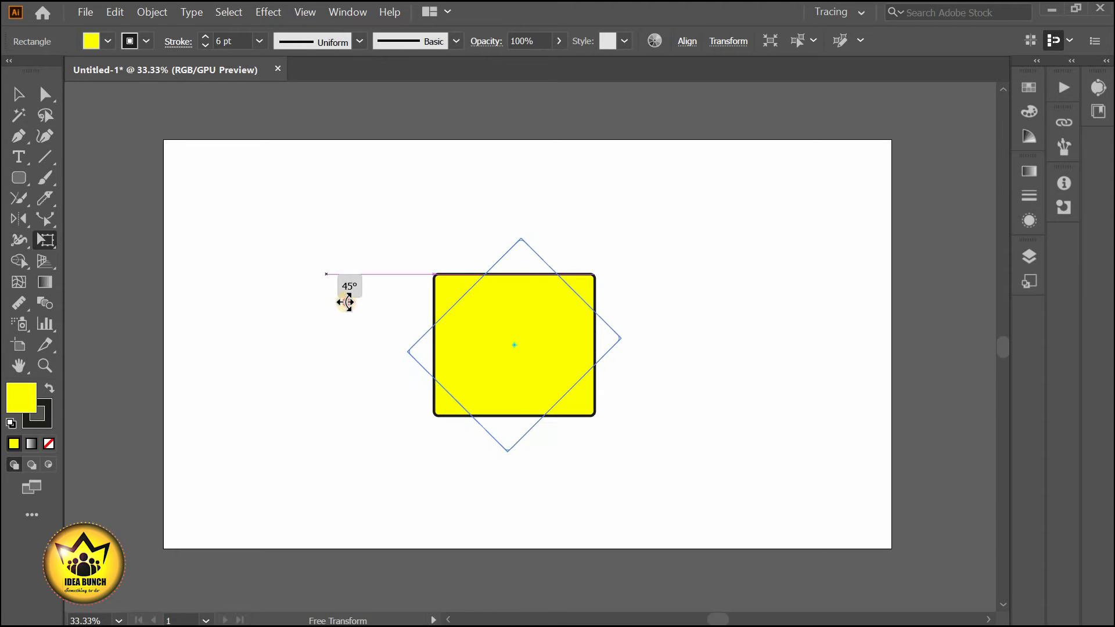
pyautogui.moveTo(357, 261); pyautogui.dragTo(427, 251)
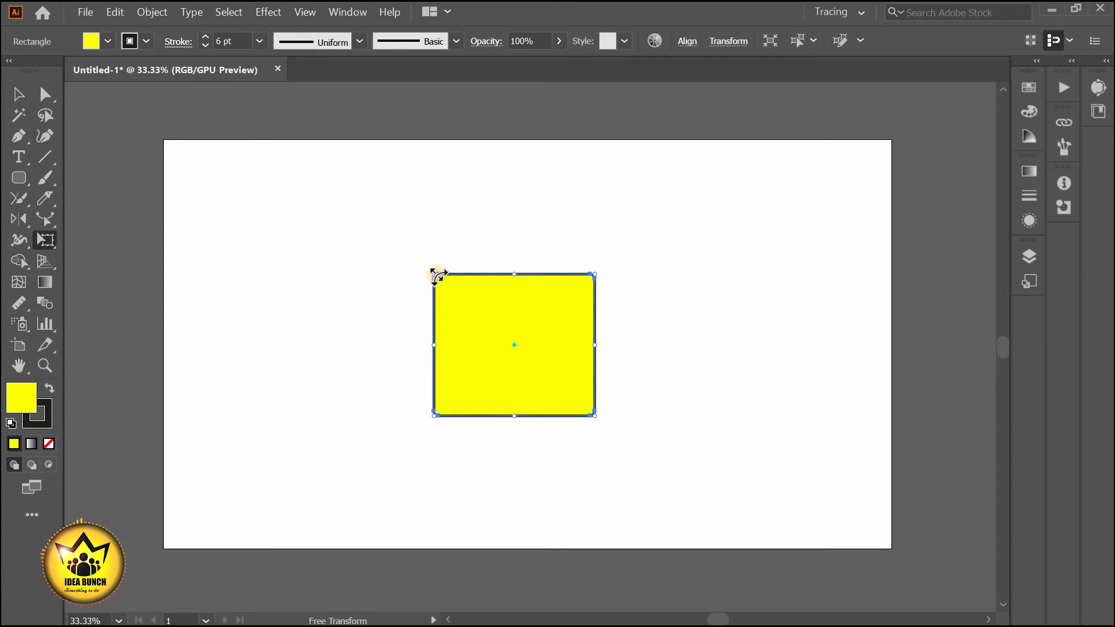
pyautogui.moveTo(418, 257)
pyautogui.mouseDown()
pyautogui.moveTo(343, 199)
pyautogui.moveTo(364, 214)
pyautogui.moveTo(456, 225)
pyautogui.moveTo(374, 209)
pyautogui.moveTo(341, 269)
pyautogui.moveTo(286, 304)
pyautogui.moveTo(273, 294)
pyautogui.moveTo(341, 309)
pyautogui.moveTo(331, 224)
pyautogui.moveTo(336, 209)
pyautogui.moveTo(371, 231)
pyautogui.moveTo(373, 177)
pyautogui.moveTo(348, 239)
pyautogui.moveTo(209, 323)
pyautogui.moveTo(424, 261)
pyautogui.mouseUp()
# Step: Transform the yellow rectangle freely from its upper edge and horizontally across its width with the Free Transform tool
pyautogui.moveTo(510, 262); pyautogui.dragTo(578, 253)
pyautogui.moveTo(662, 338); pyautogui.dragTo(293, 338)
pyautogui.click(46, 240)
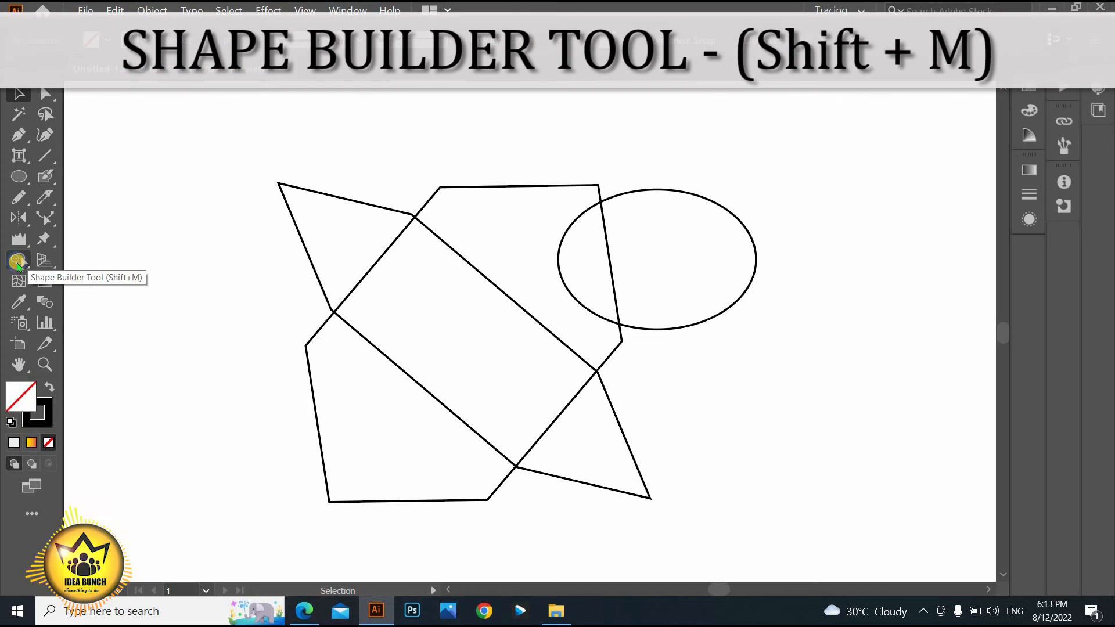
# Step: Select all the overlapping outlines and merge the ellipse's two regions into one shape with the Shape Builder tool
pyautogui.click(17, 261)
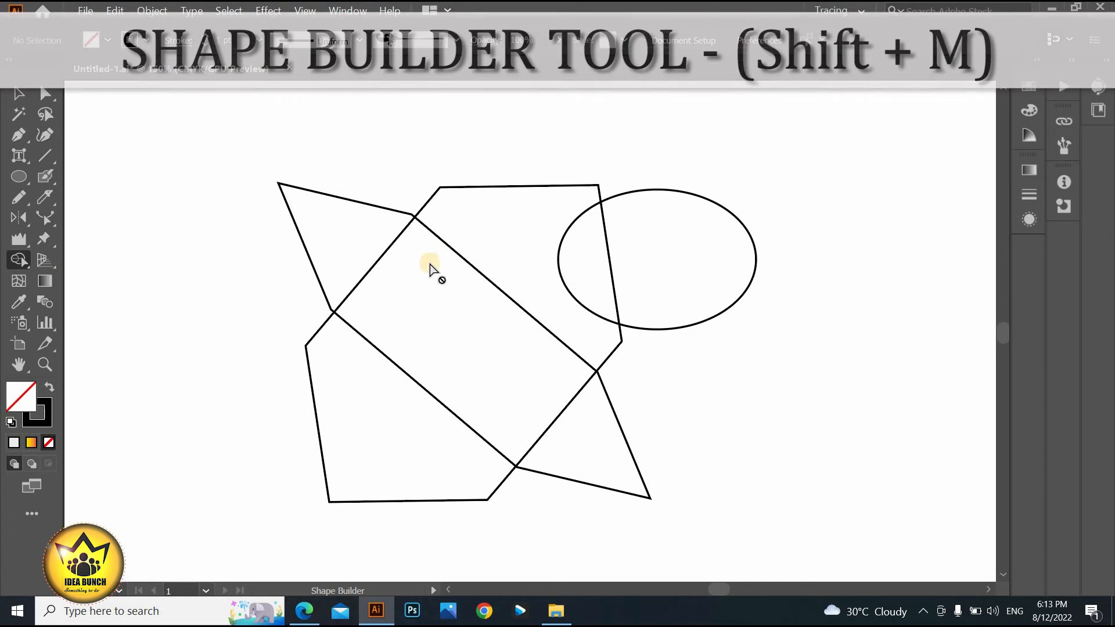
pyautogui.hotkey('ctrl', 'a')
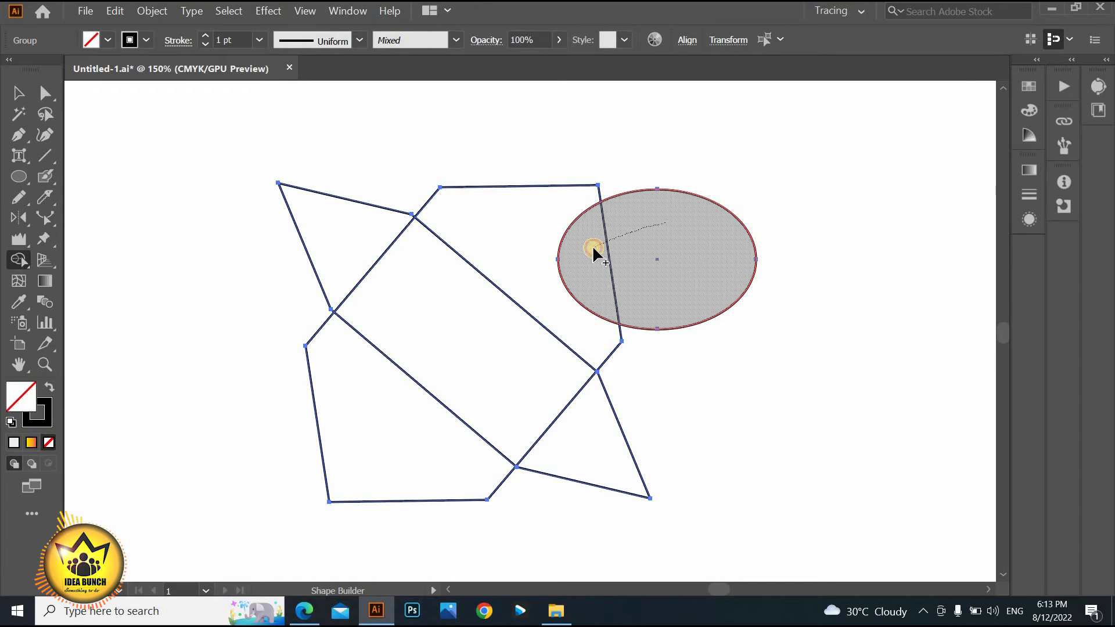
pyautogui.moveTo(598, 255); pyautogui.dragTo(623, 220)
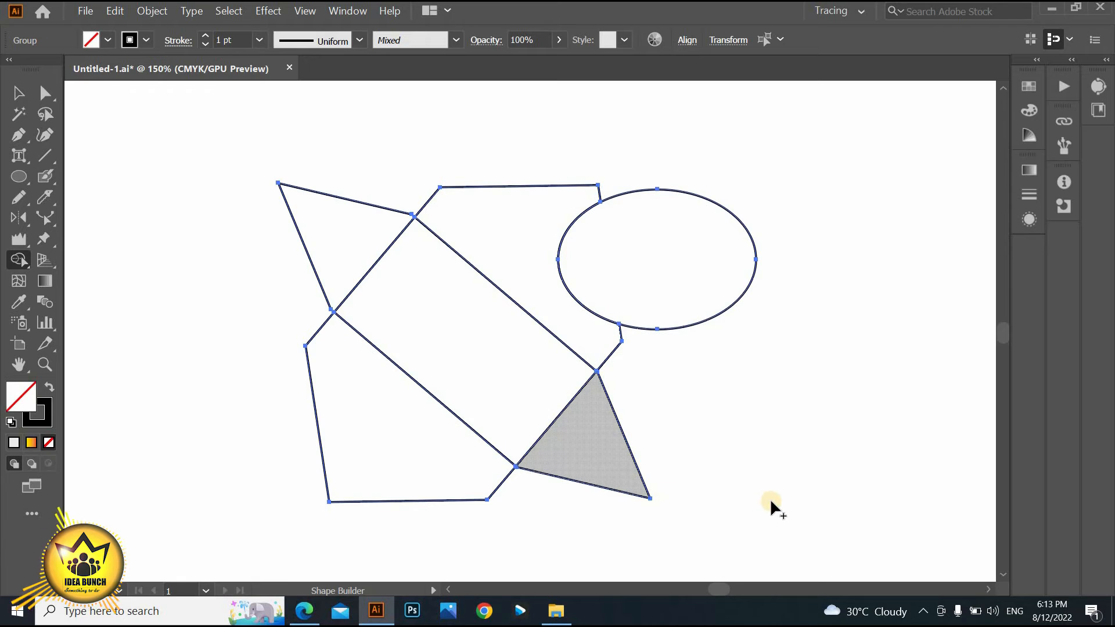
# Step: Merge the central rectangle with the two triangles at its ends and remove the ellipse with the Shape Builder tool
pyautogui.moveTo(438, 317); pyautogui.dragTo(356, 252)
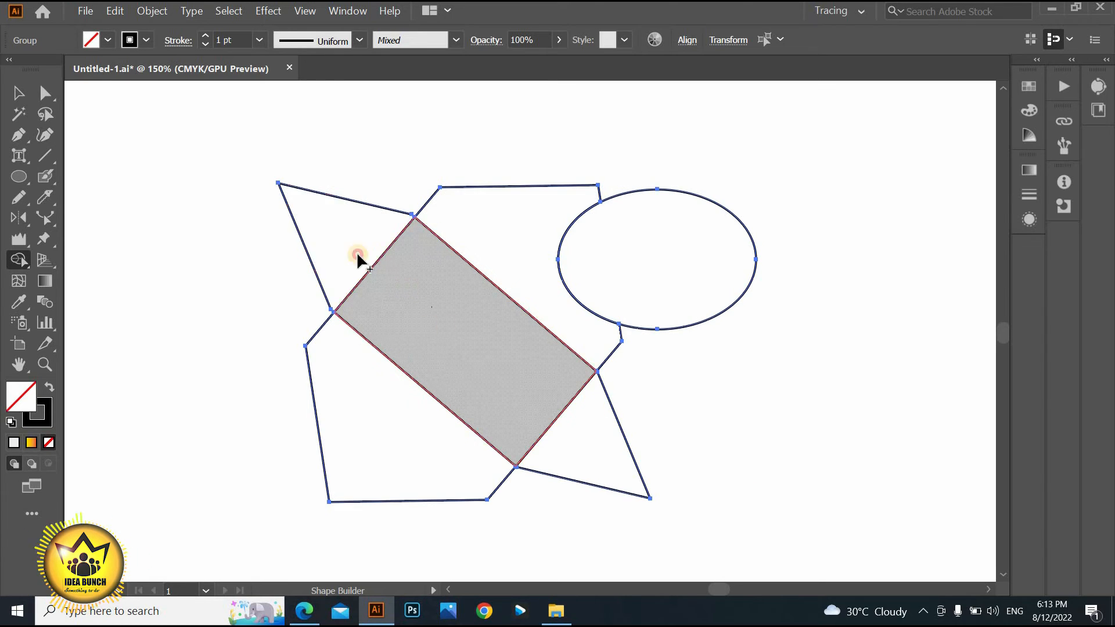
pyautogui.moveTo(511, 372); pyautogui.dragTo(581, 427)
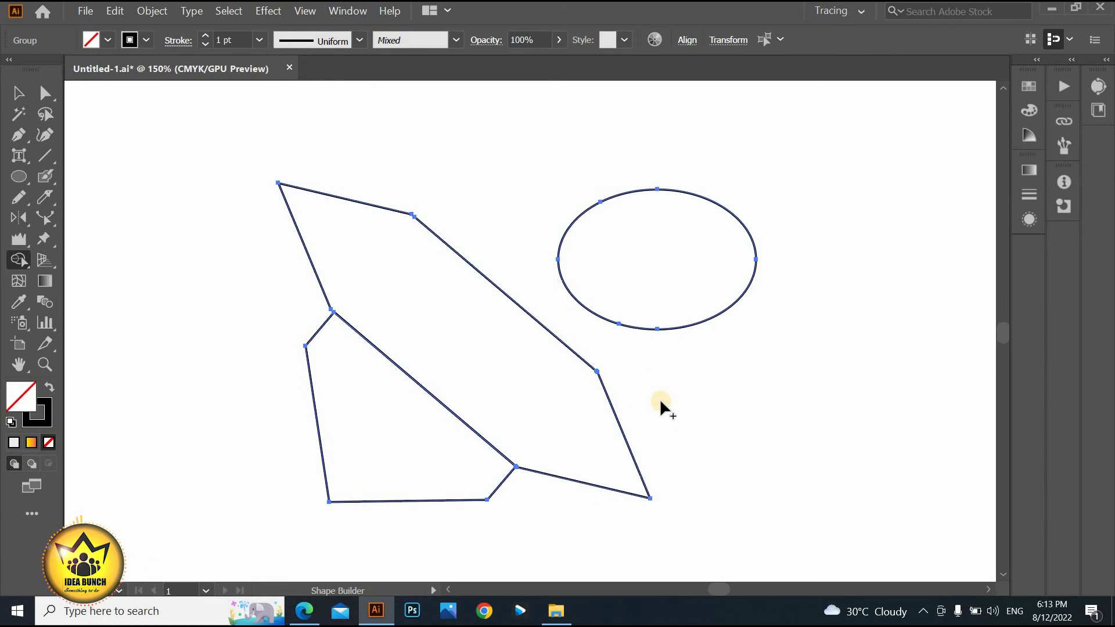
pyautogui.keyDown('alt'); pyautogui.click(652, 309); pyautogui.keyUp('alt')
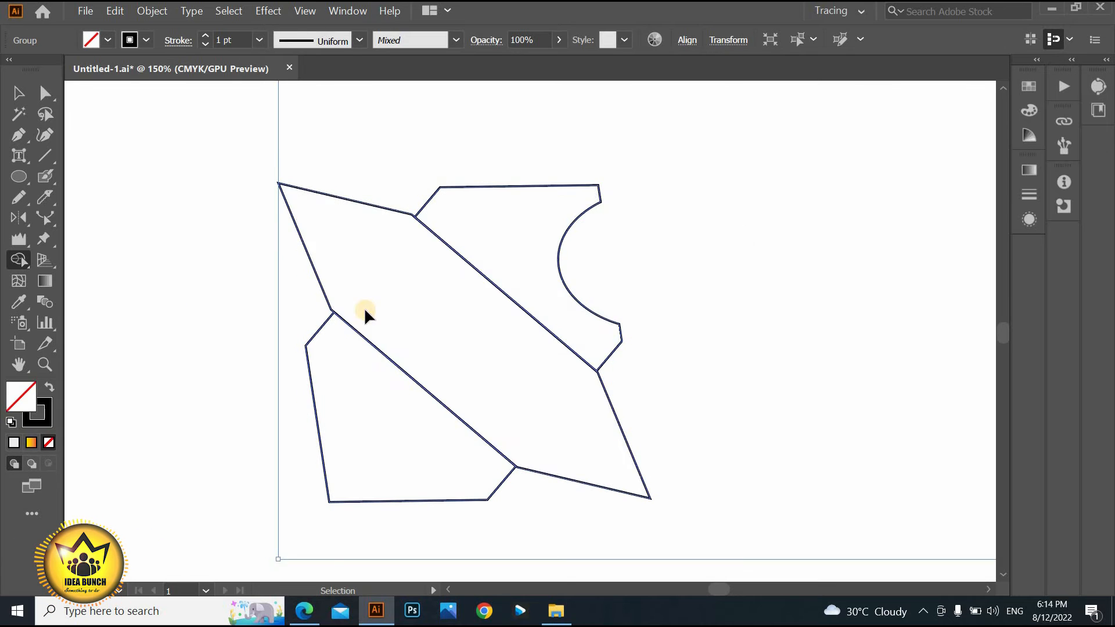
# Step: Paint the central band red and the two side shapes yellow with the Live Paint Bucket
pyautogui.click(412, 232)
pyautogui.click(108, 40)
pyautogui.click(81, 68)
pyautogui.click(498, 233)
pyautogui.click(415, 465)
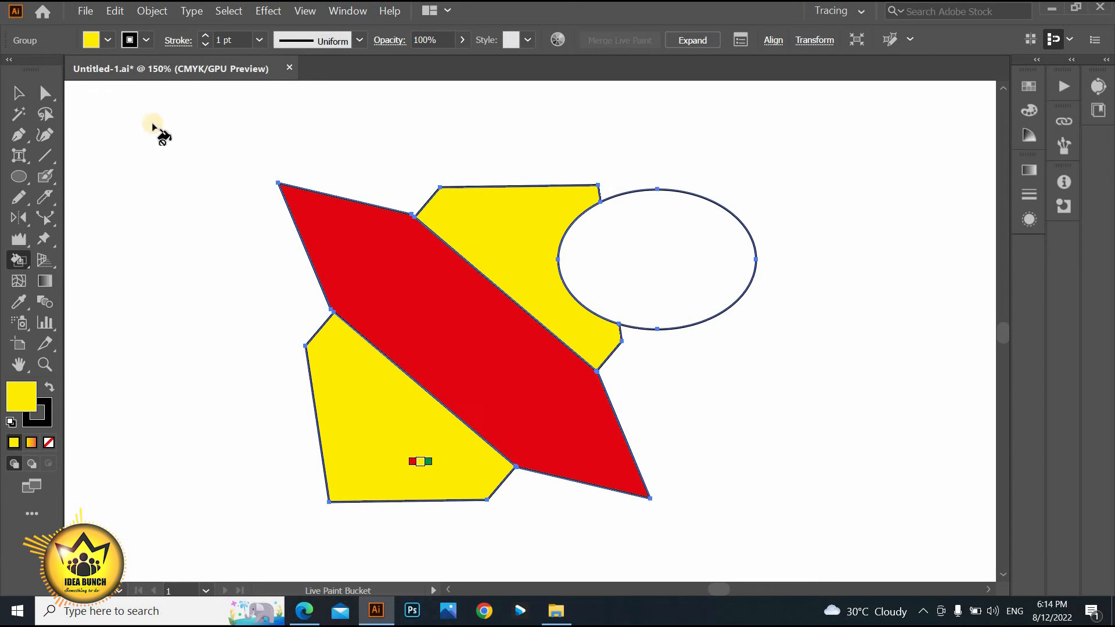
# Step: Fill the pointed central band yellow with the Live Paint Bucket and deselect the artwork
pyautogui.rightClick(19, 260)
pyautogui.click(93, 260)
pyautogui.click(417, 373)
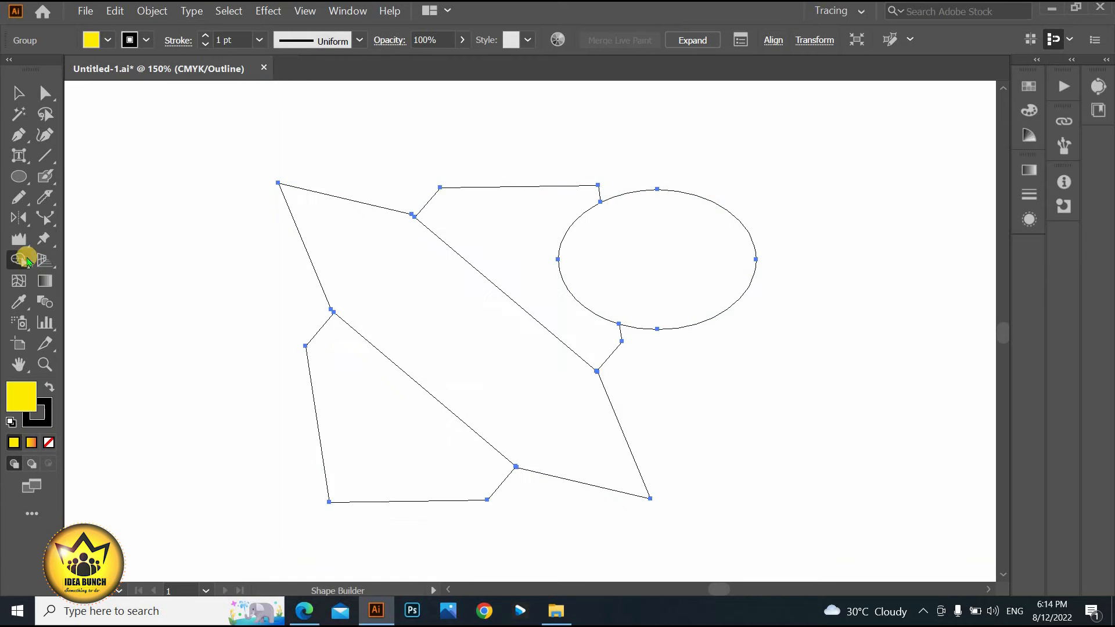
pyautogui.hotkey('ctrl', 'y')
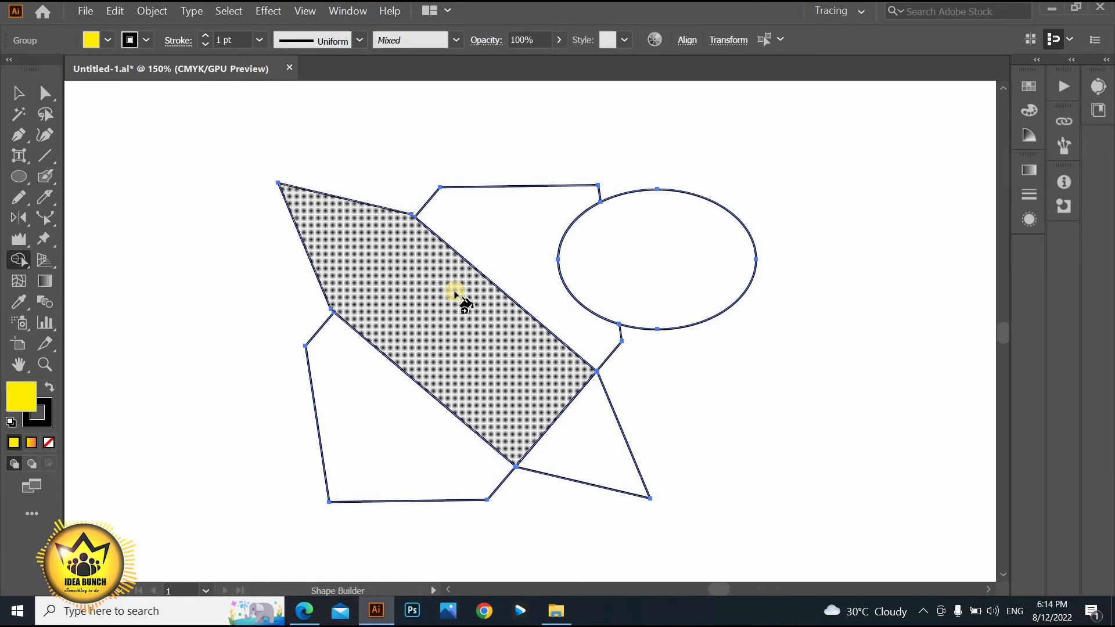
pyautogui.click(459, 302)
pyautogui.rightClick(33, 271)
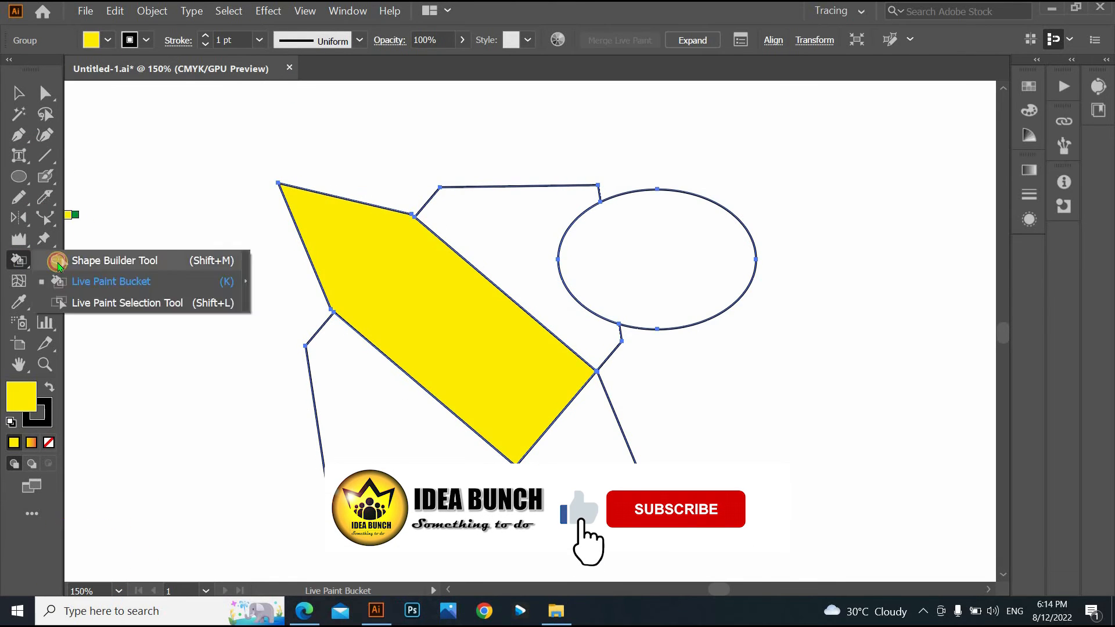
pyautogui.click(821, 169)
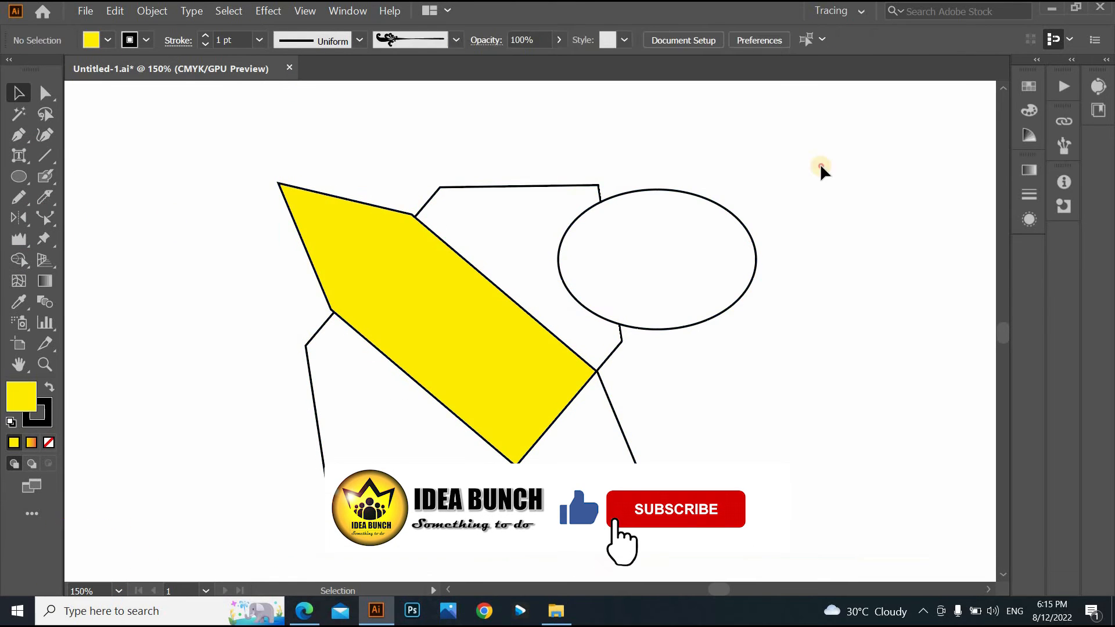
# Step: Merge the ellipse with the adjoining side shape and the lower triangle with the central band using the Shape Builder tool
pyautogui.click(616, 217)
pyautogui.moveTo(623, 244); pyautogui.dragTo(538, 232)
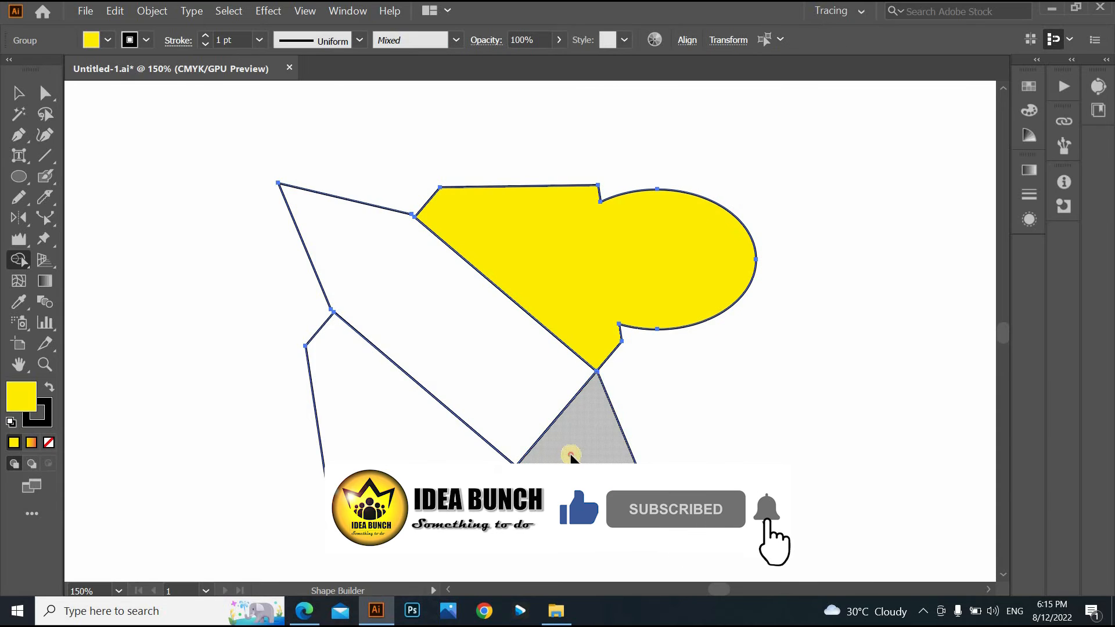
pyautogui.moveTo(570, 457); pyautogui.dragTo(482, 360)
# Step: Fill the lower side shape red with the Shape Builder tool
pyautogui.click(107, 41)
pyautogui.click(64, 67)
pyautogui.click(390, 391)
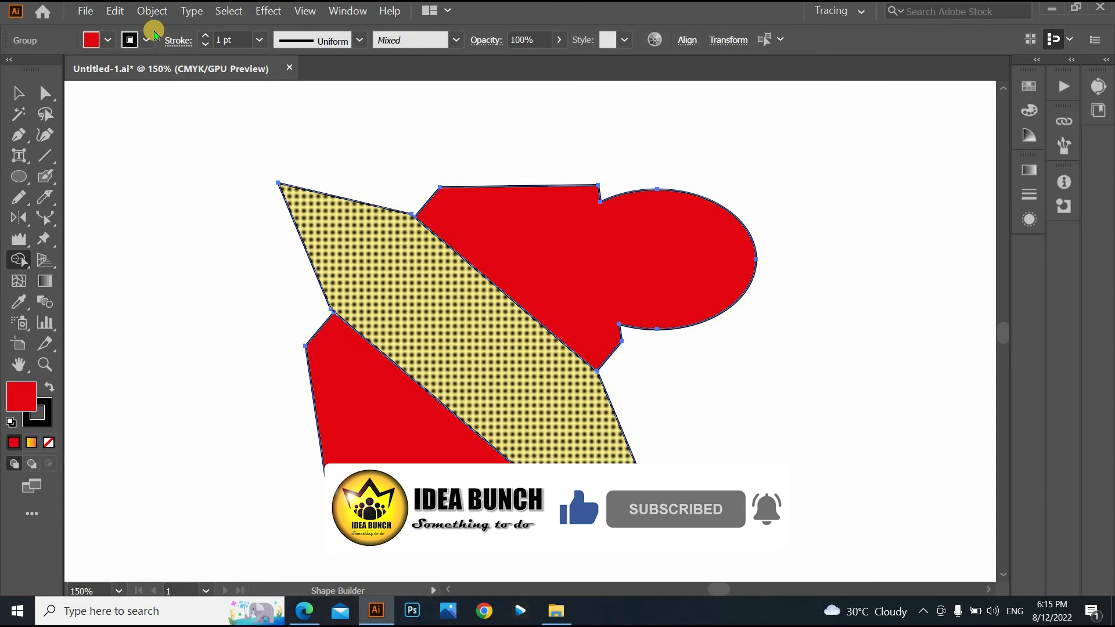
# Step: Choose a green fill and merge the central band with the adjoining ellipse shape using the Shape Builder tool
pyautogui.click(107, 40)
pyautogui.click(207, 148)
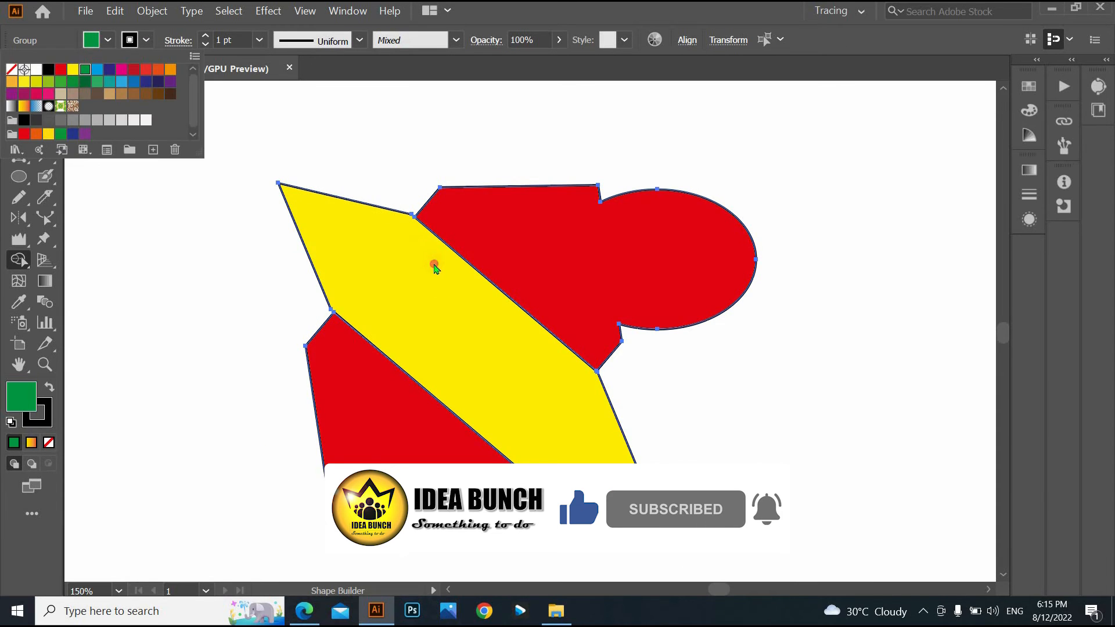
pyautogui.moveTo(454, 272); pyautogui.dragTo(642, 248)
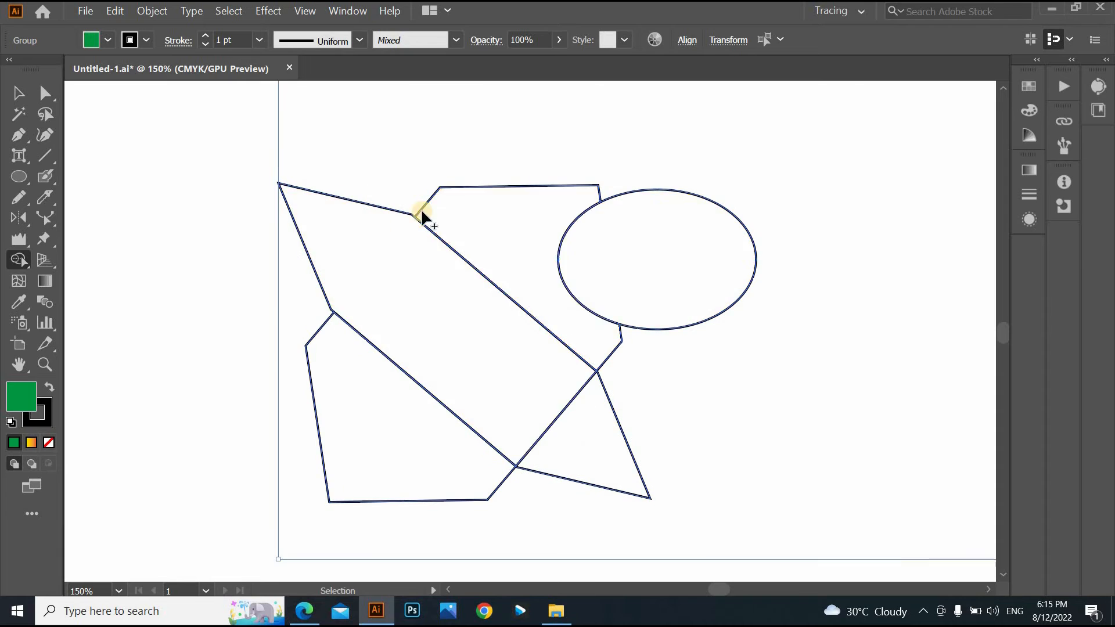
# Step: Paint the central band in a new swatch colour with the Live Paint Bucket and pick another fill swatch
pyautogui.rightClick(19, 259)
pyautogui.click(107, 281)
pyautogui.click(107, 40)
pyautogui.click(105, 76)
pyautogui.click(441, 314)
pyautogui.click(107, 39)
pyautogui.click(134, 93)
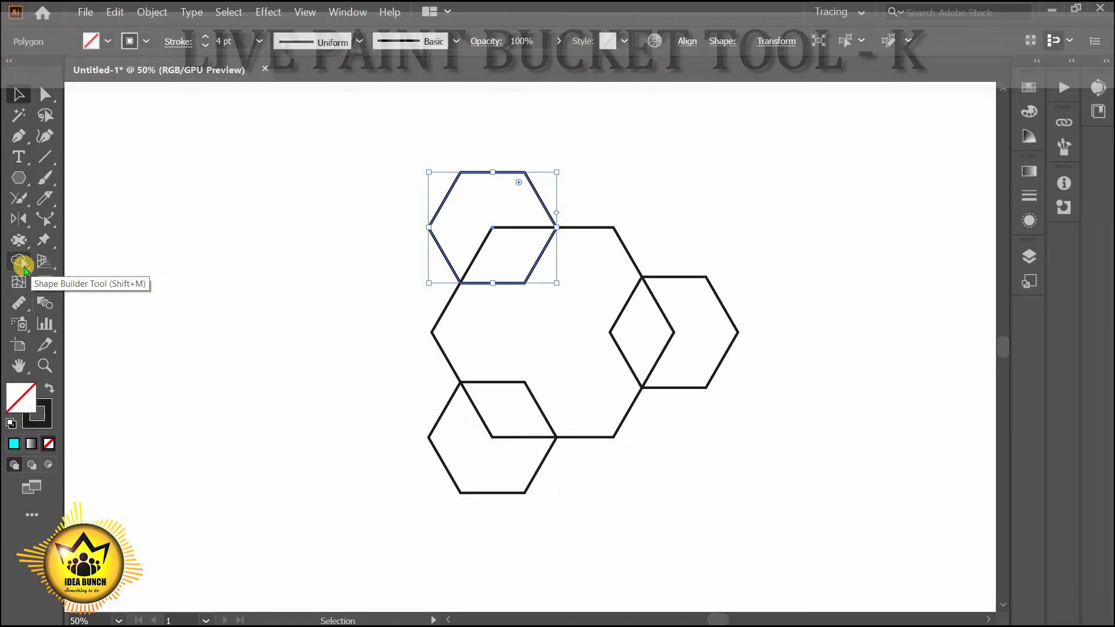
# Step: Convert the upper small hexagon into a Live Paint group and fill it bright green with the Live Paint Bucket
pyautogui.rightClick(19, 260)
pyautogui.press('k')
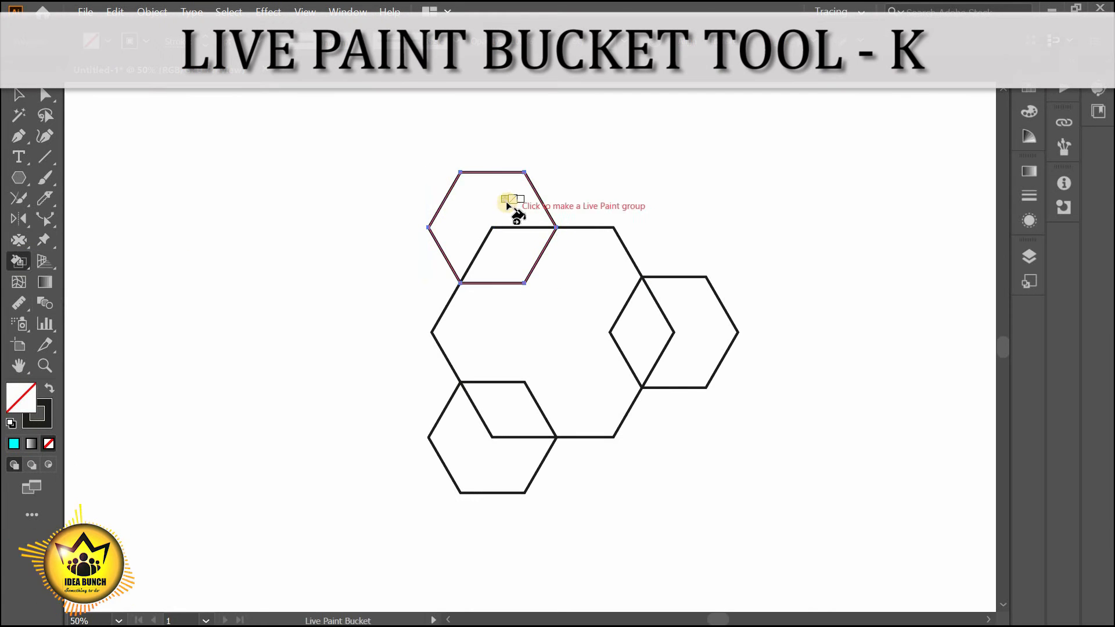
pyautogui.click(107, 40)
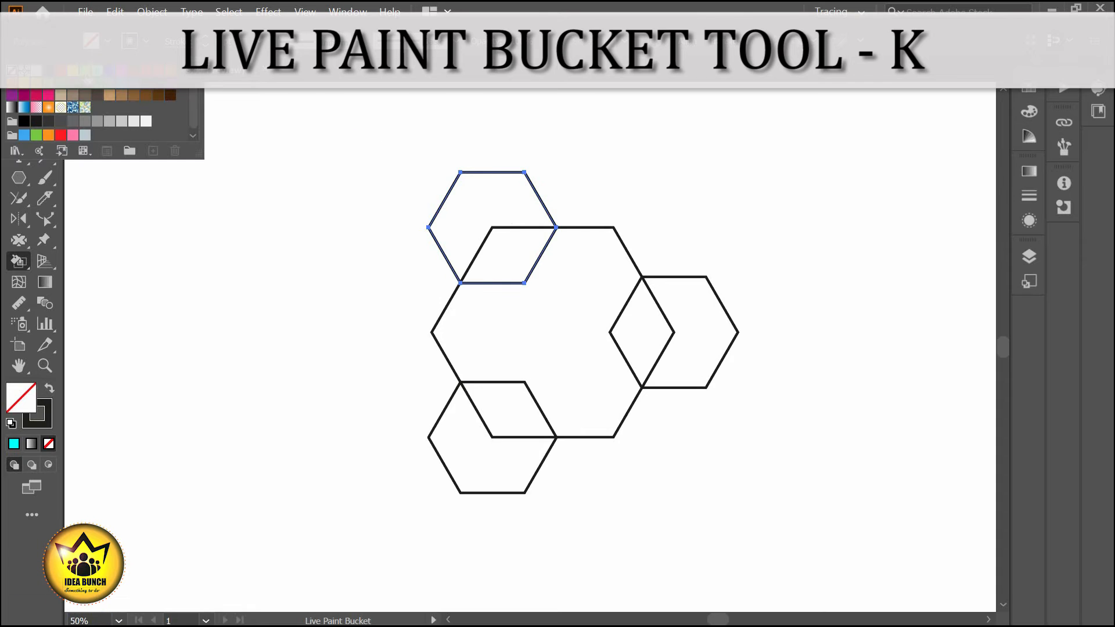
pyautogui.click(86, 71)
pyautogui.click(476, 208)
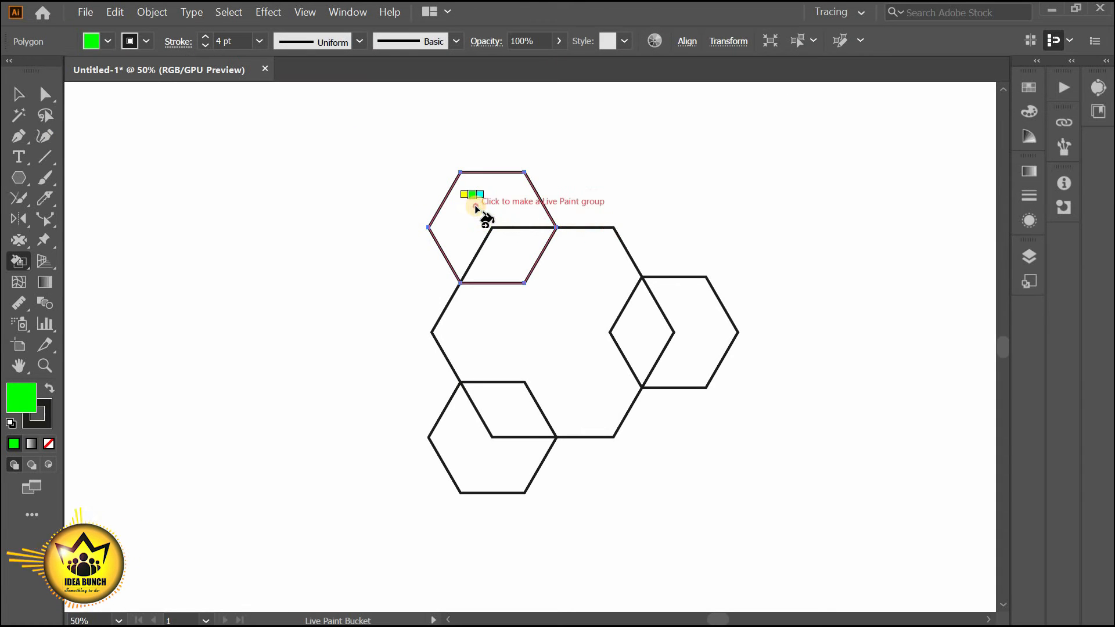
pyautogui.click(475, 208)
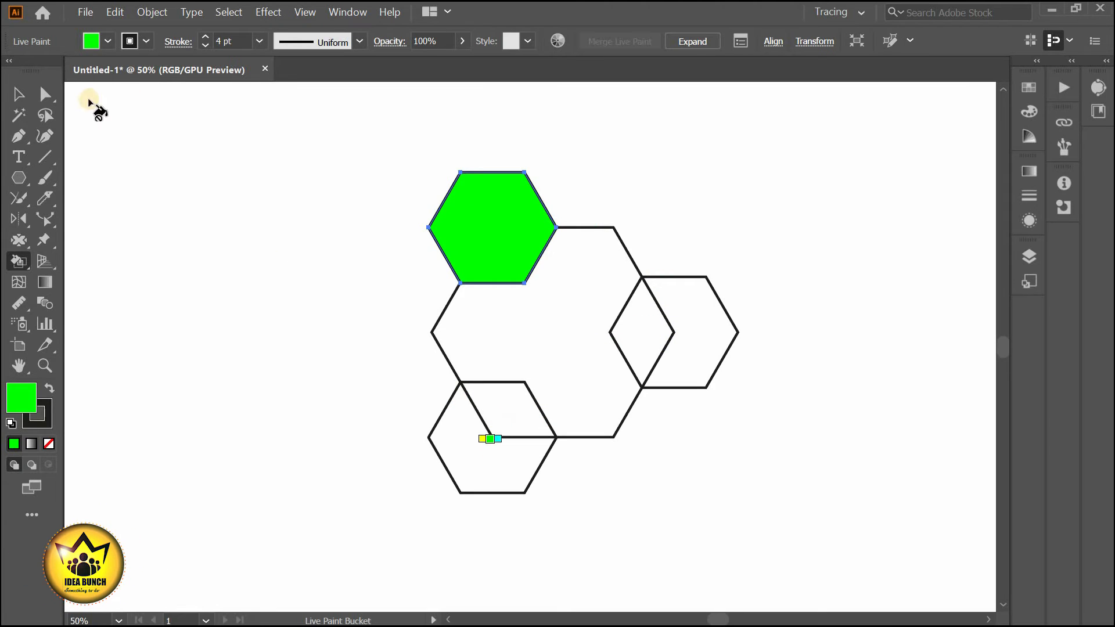
# Step: Fill the lower small hexagon with green sampled from the upper hexagon, using the Live Paint Bucket
pyautogui.press('v')
pyautogui.click(444, 406)
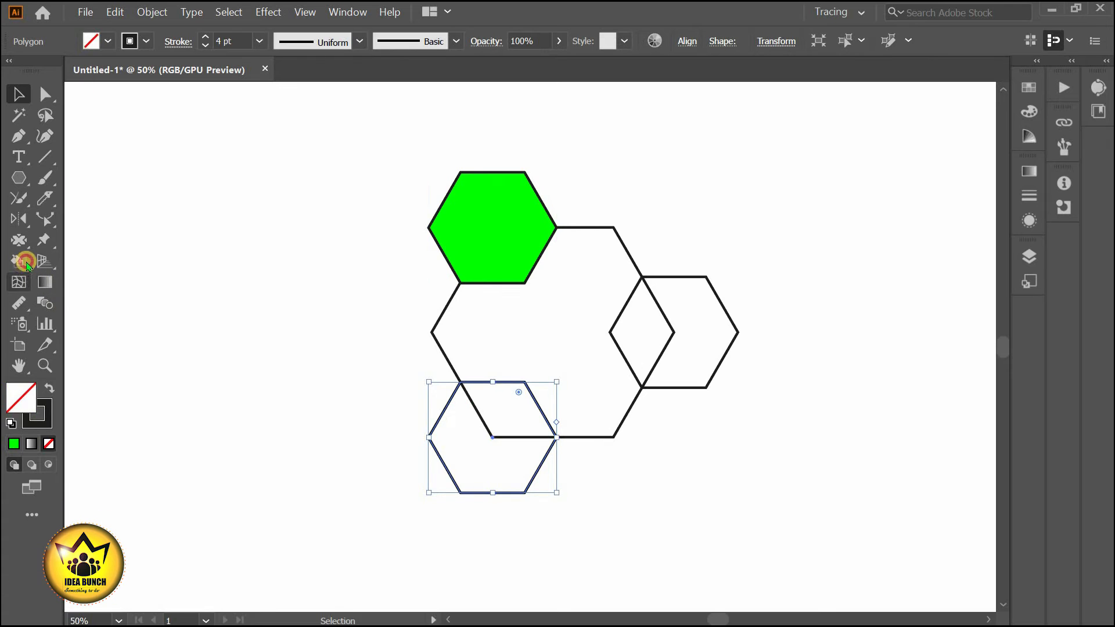
pyautogui.click(26, 262)
pyautogui.click(474, 429)
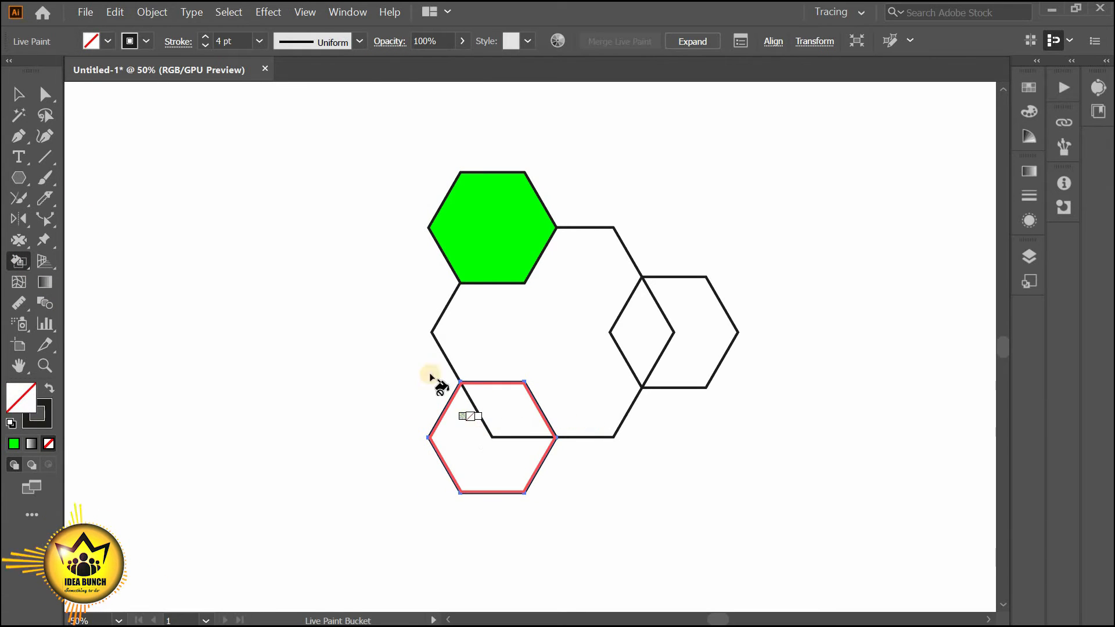
pyautogui.keyDown('alt'); pyautogui.click(487, 231); pyautogui.keyUp('alt')
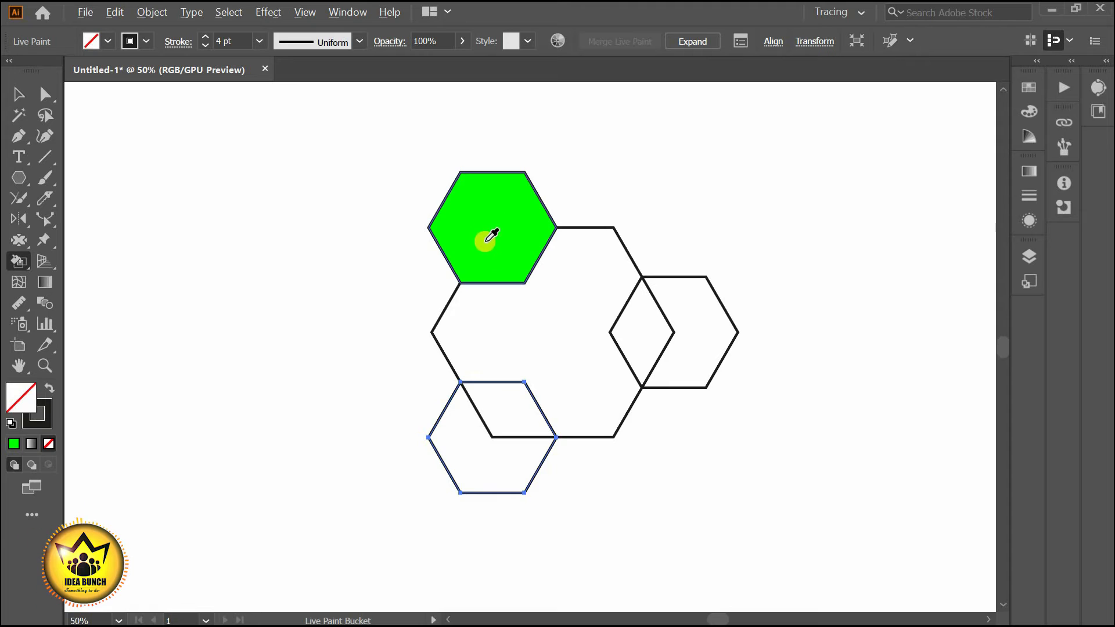
pyautogui.click(487, 444)
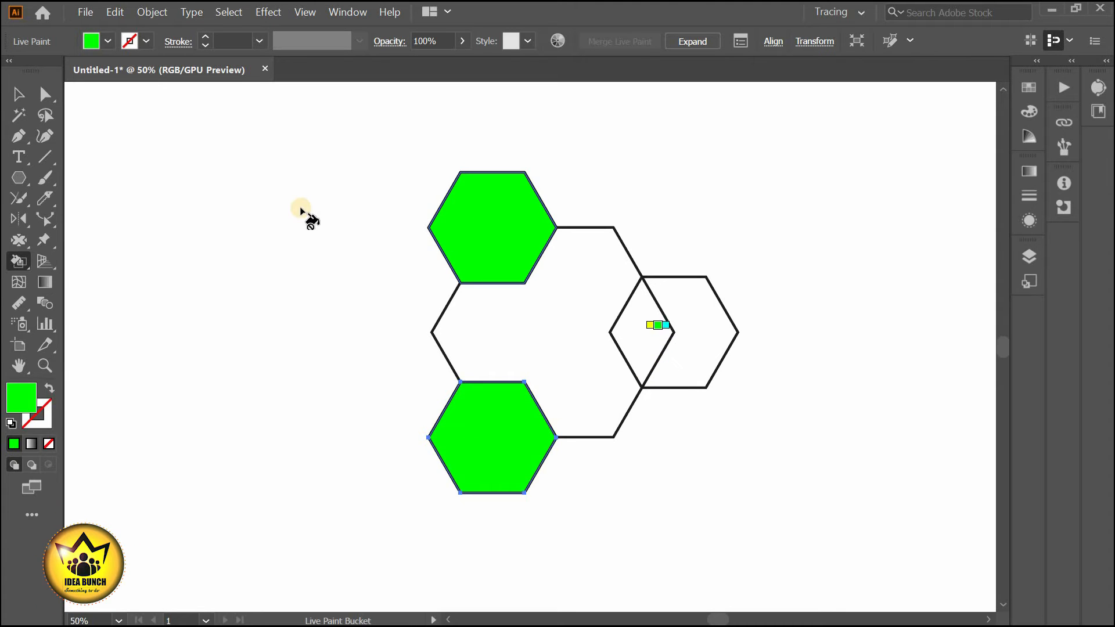
pyautogui.hotkey('ctrl', 'a')
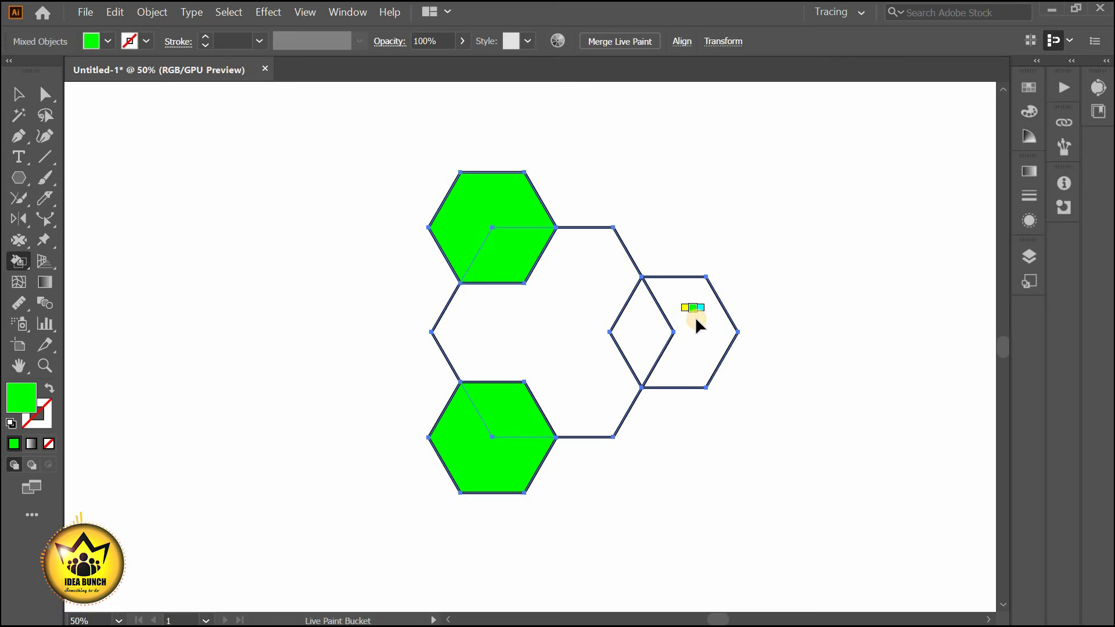
pyautogui.keyDown('ctrl'); pyautogui.click(71, 126); pyautogui.keyUp('ctrl')
pyautogui.click(46, 93)
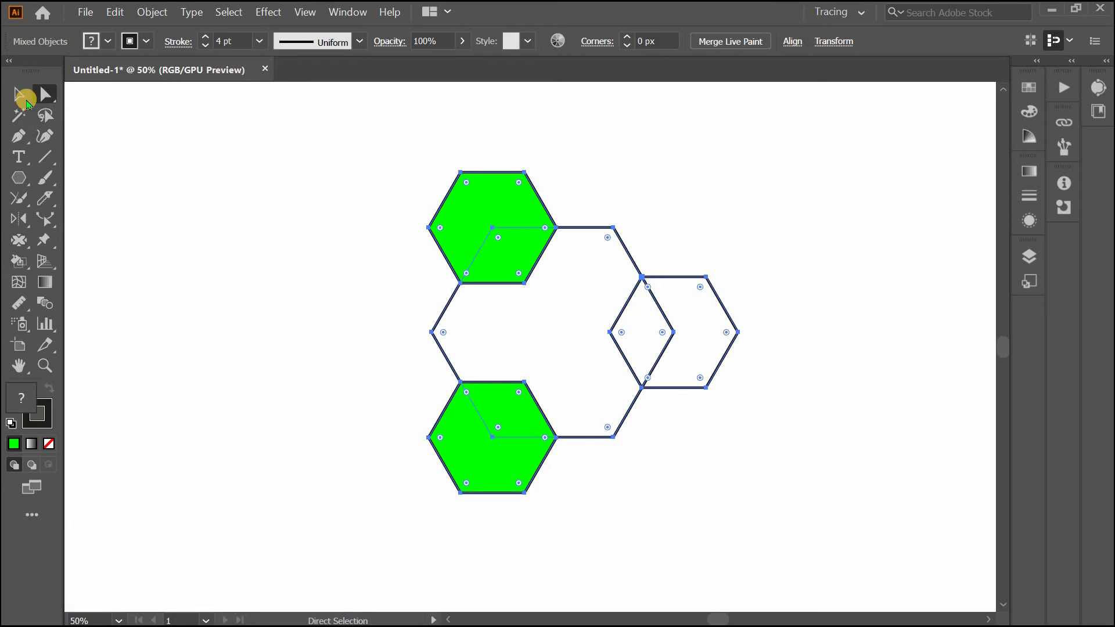
pyautogui.click(19, 93)
pyautogui.click(717, 273)
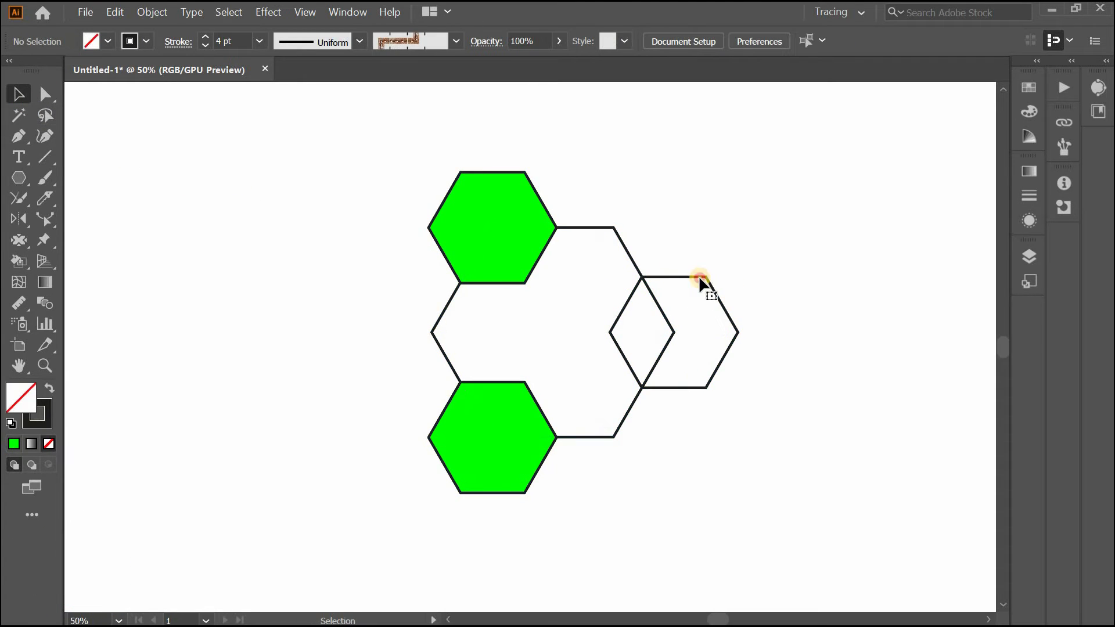
# Step: Fill the right-hand small hexagon with green sampled from the upper hexagon, using the Live Paint Bucket
pyautogui.click(699, 277)
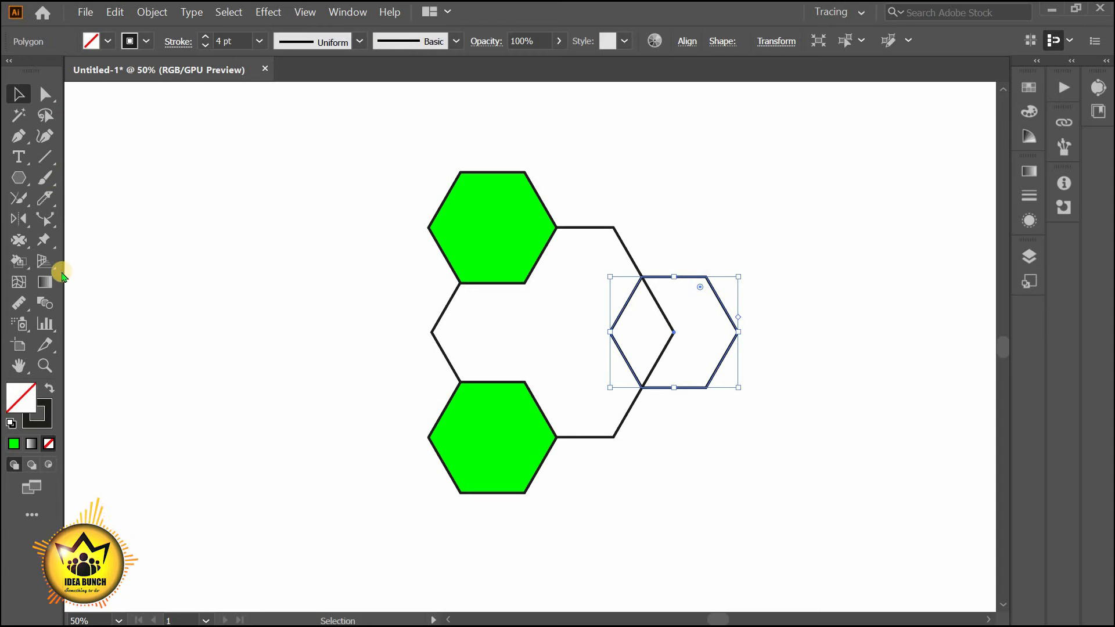
pyautogui.press('k')
pyautogui.keyDown('alt'); pyautogui.click(459, 256); pyautogui.keyUp('alt')
pyautogui.click(689, 331)
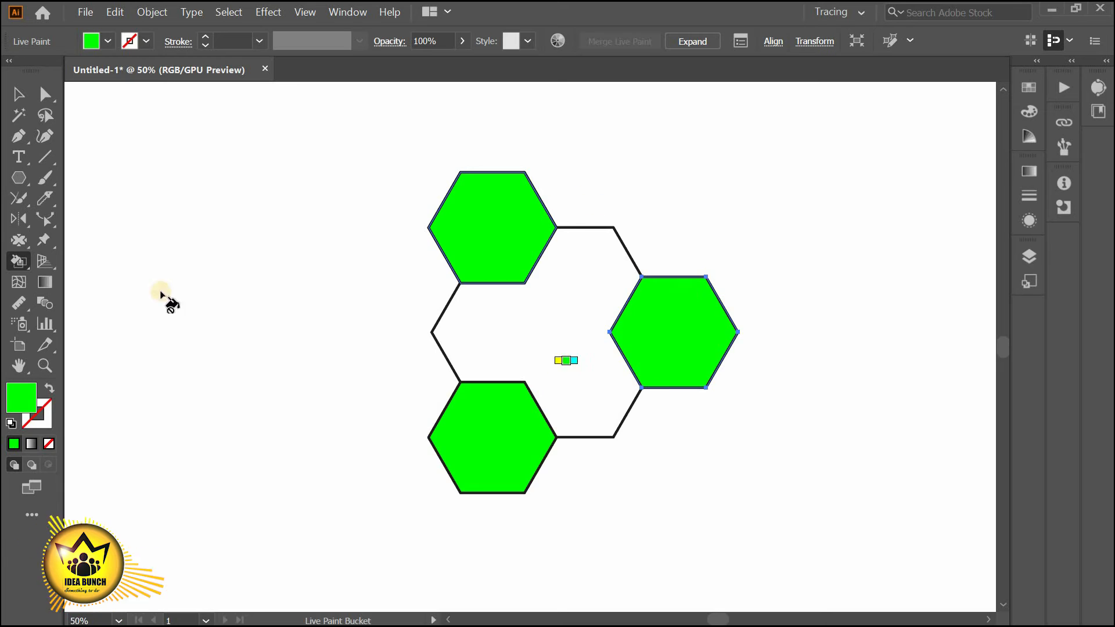
# Step: Paint the large central hexagon dark gray with the Live Paint Bucket and deselect the artwork
pyautogui.click(107, 41)
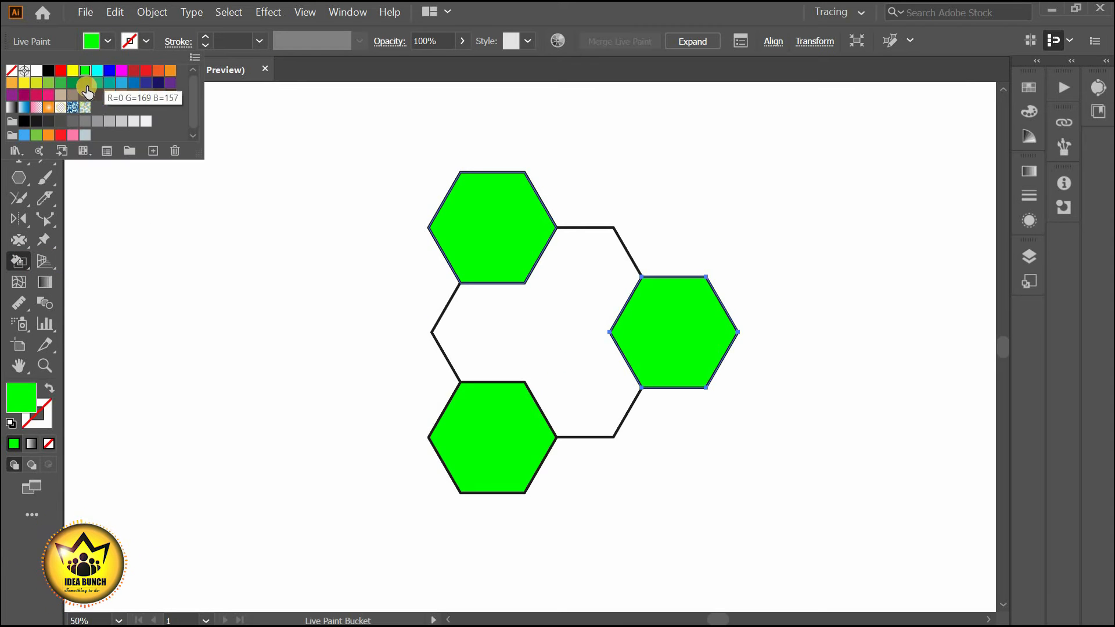
pyautogui.click(60, 121)
pyautogui.click(542, 324)
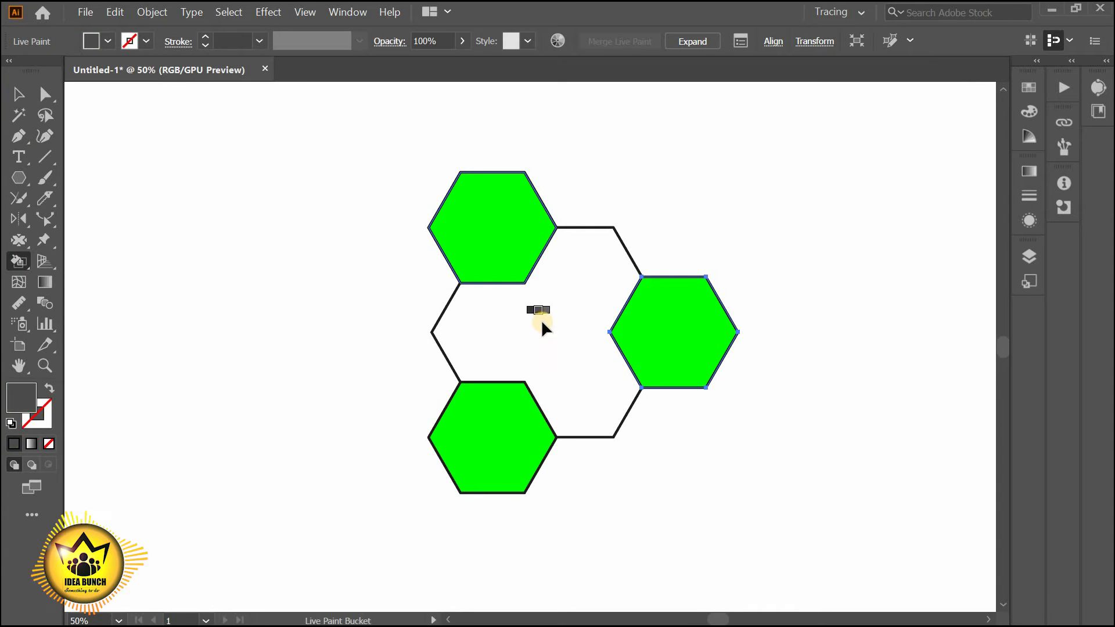
pyautogui.press('v')
pyautogui.click(619, 235)
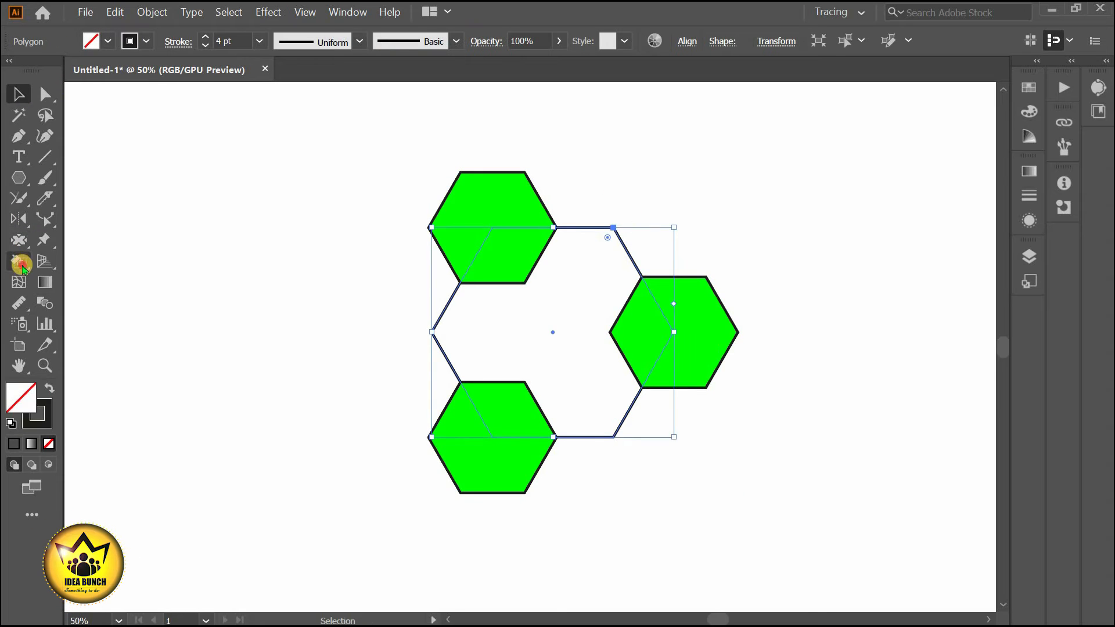
pyautogui.click(21, 264)
pyautogui.click(108, 40)
pyautogui.click(578, 291)
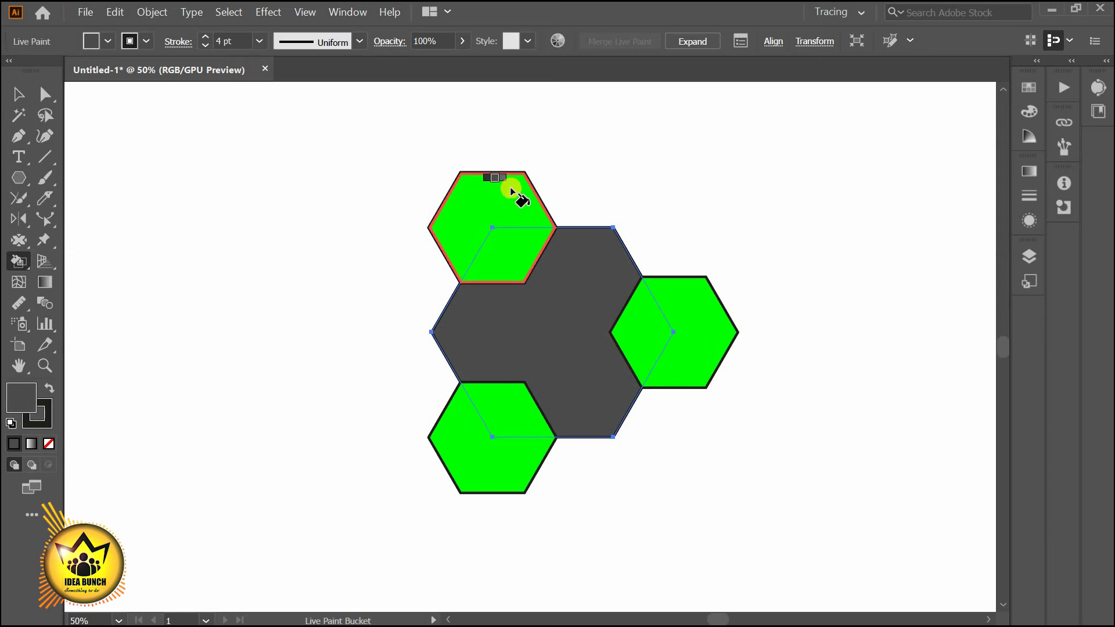
pyautogui.press('v')
pyautogui.click(354, 220)
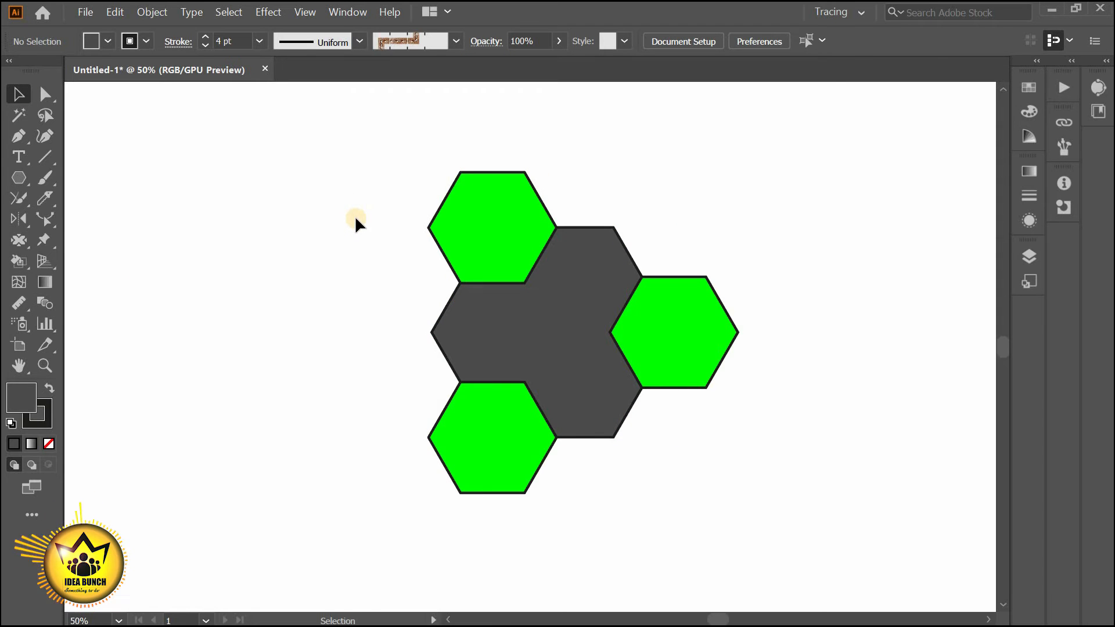
# Step: Select the upper, right-hand and central hexagon faces one after another with the Live Paint Selection tool, ending on the central one
pyautogui.hotkey('ctrl', 'a')
pyautogui.moveTo(19, 261); pyautogui.dragTo(130, 309)
pyautogui.click(502, 207)
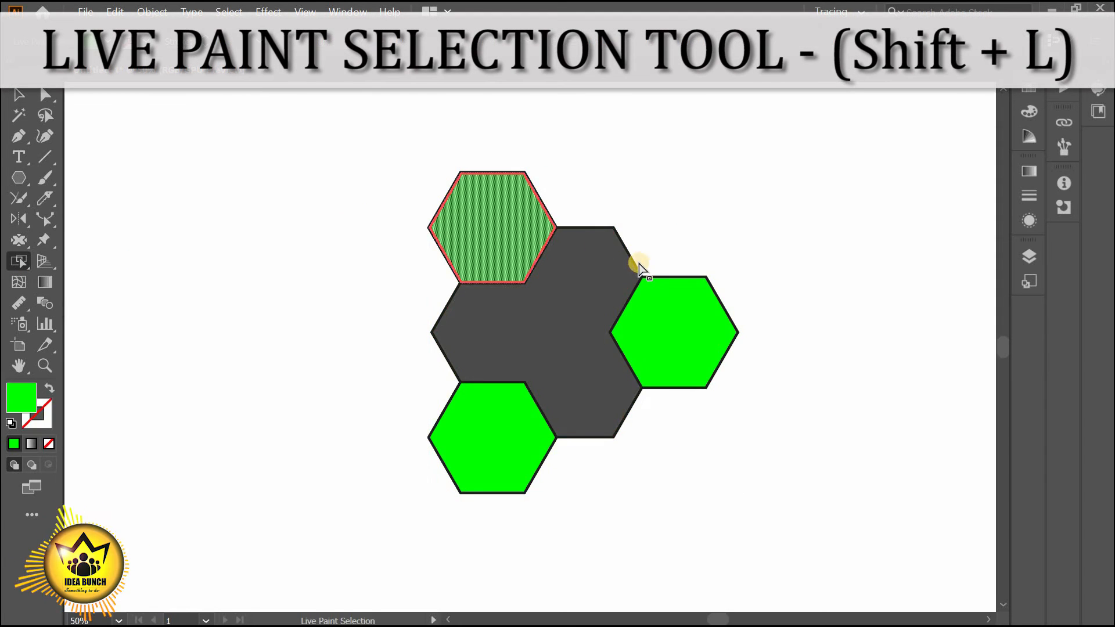
pyautogui.click(708, 309)
pyautogui.click(587, 276)
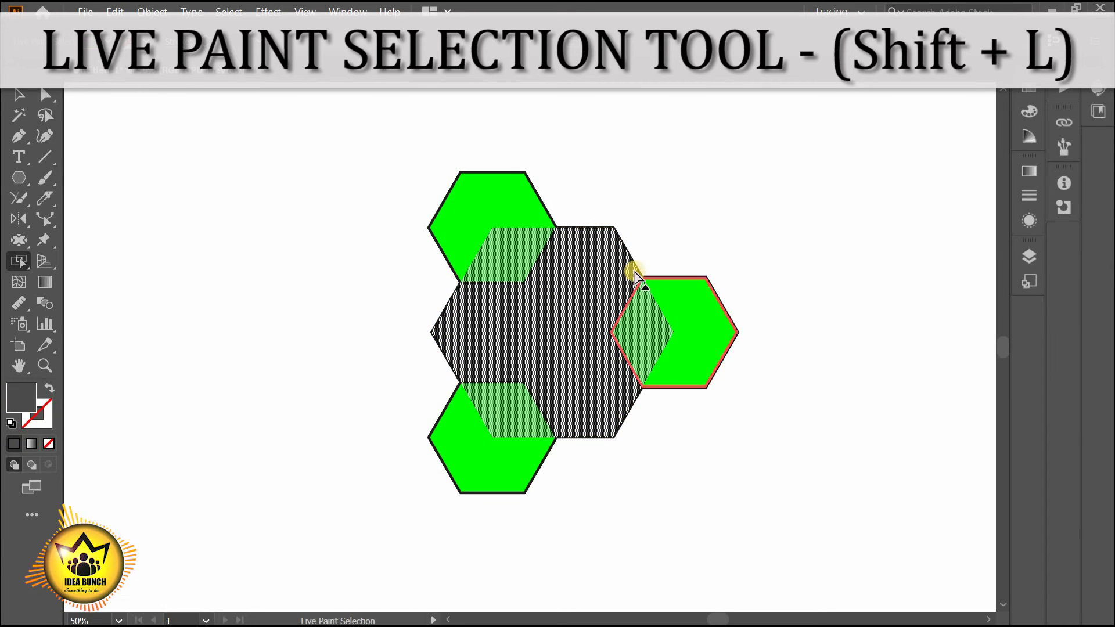
pyautogui.click(501, 211)
pyautogui.click(608, 344)
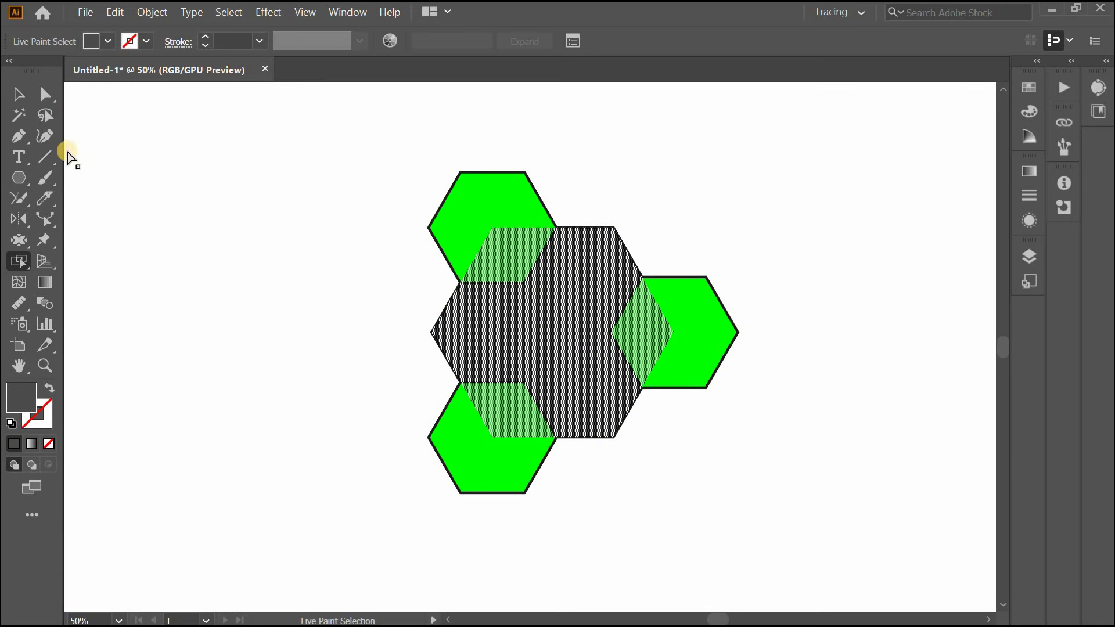
# Step: Paint the three small green hexagons dark gray with the Live Paint Bucket
pyautogui.moveTo(26, 264); pyautogui.dragTo(149, 281)
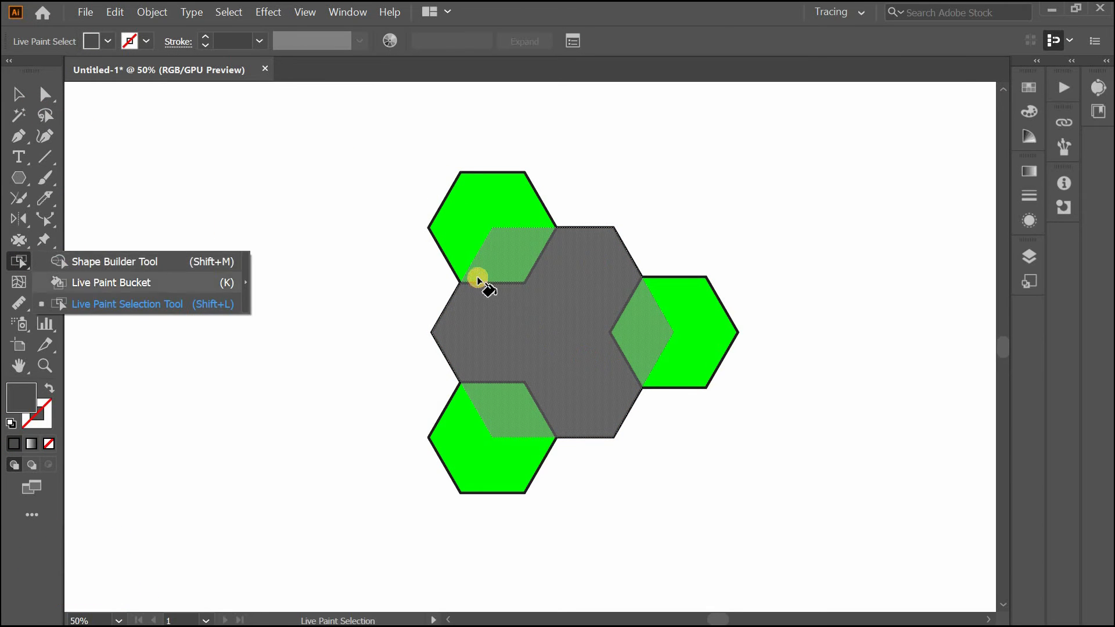
pyautogui.click(498, 256)
pyautogui.click(652, 349)
pyautogui.click(505, 446)
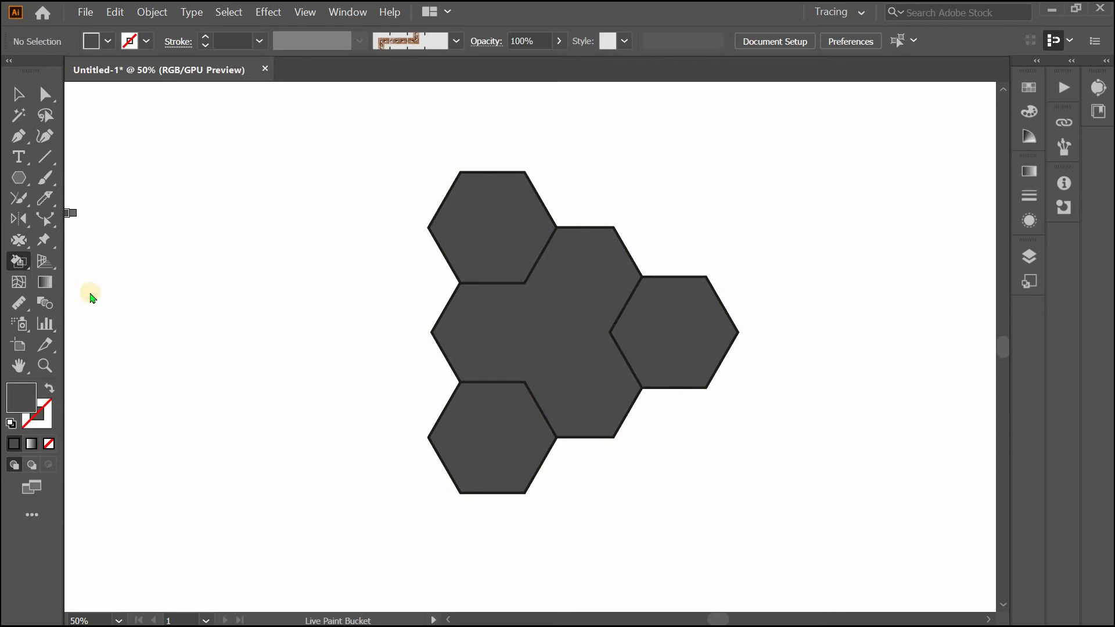
# Step: Select the upper and central hexagon faces in turn with the Live Paint Selection tool, and select all the artwork
pyautogui.moveTo(18, 261); pyautogui.dragTo(149, 306)
pyautogui.click(500, 264)
pyautogui.click(556, 333)
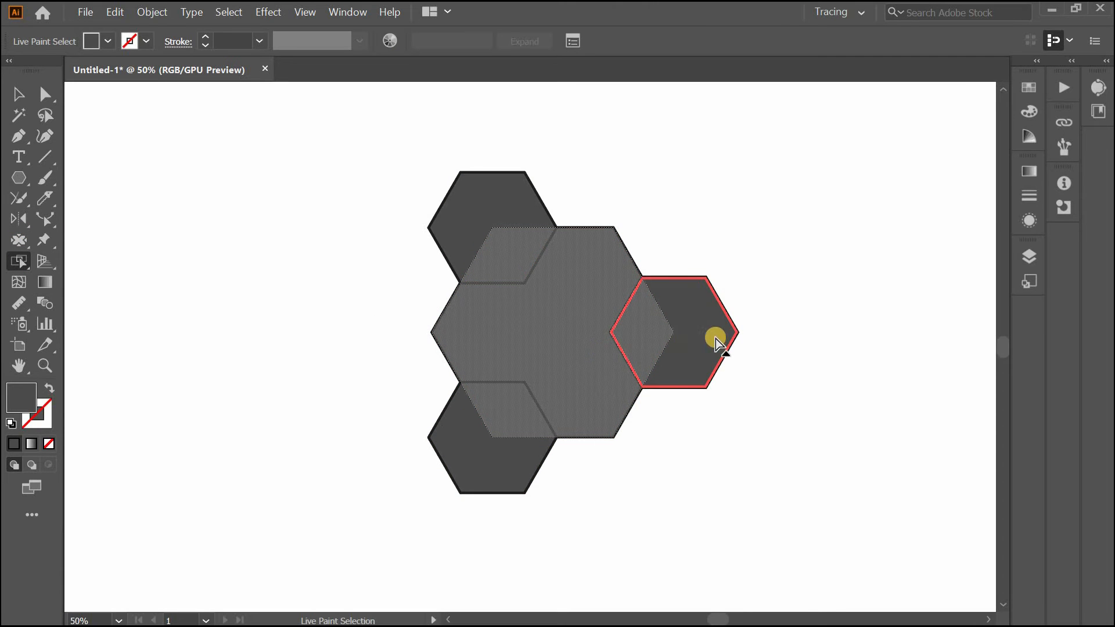
pyautogui.hotkey('ctrl', 'a')
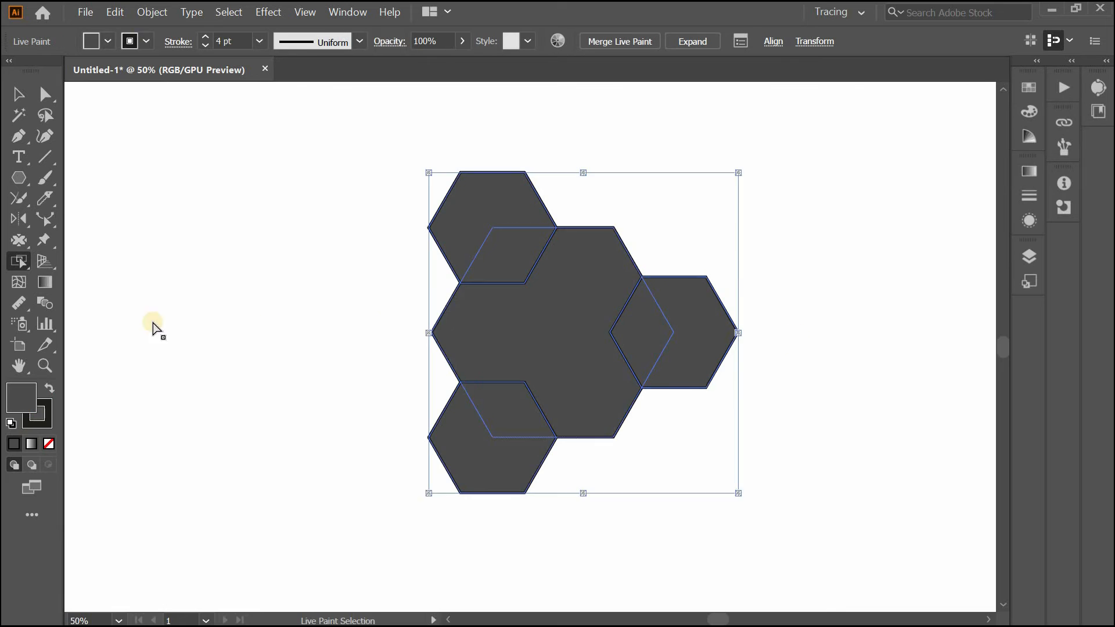
# Step: Display the two-point perspective grid with the Perspective Grid tool and enlarge its grid cells
pyautogui.click(46, 269)
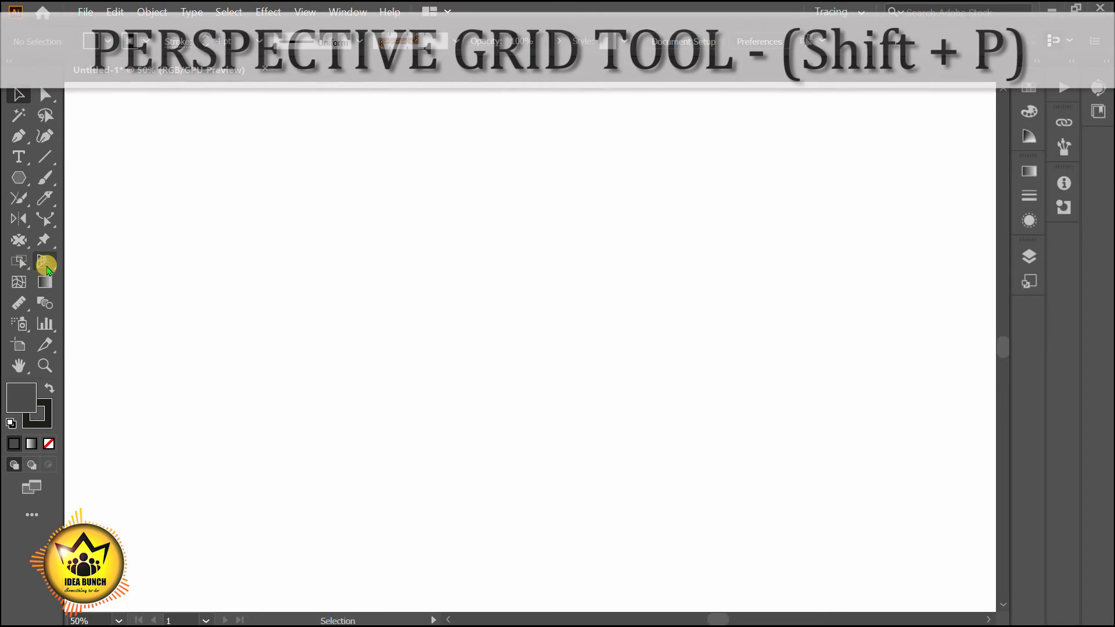
pyautogui.click(51, 269)
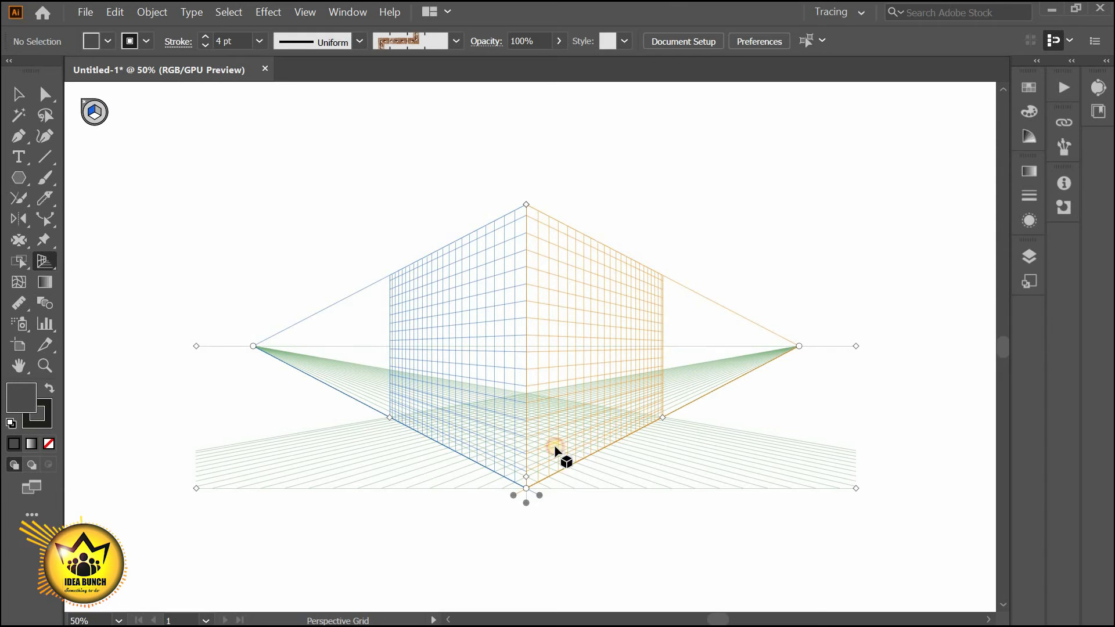
pyautogui.moveTo(537, 491); pyautogui.dragTo(533, 468)
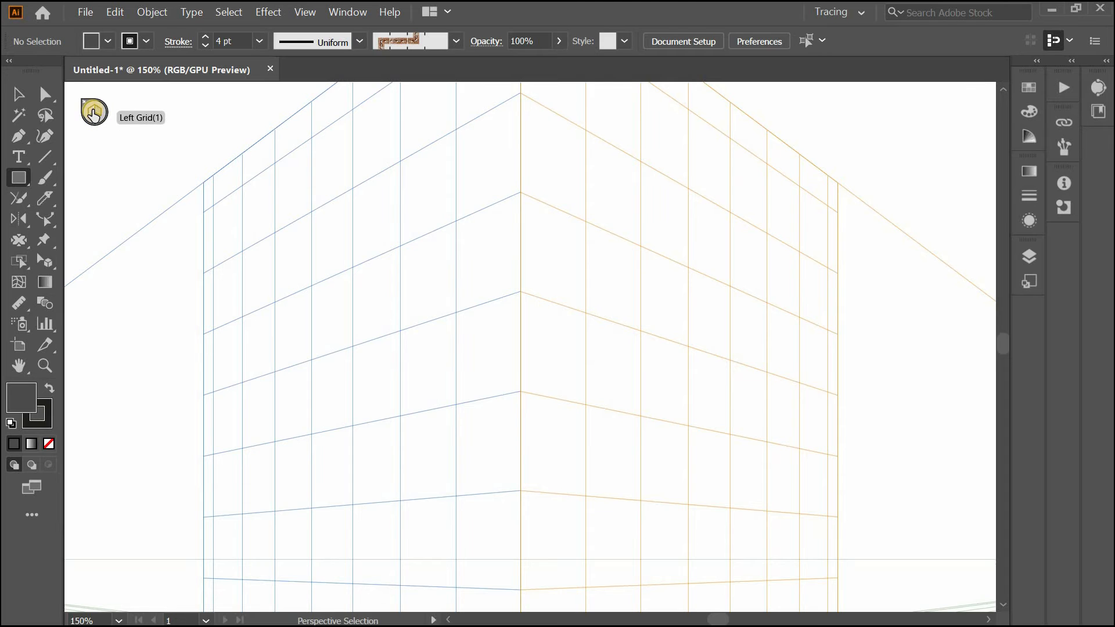
# Step: Draw two one-cell rectangles on the left plane of the perspective grid, one at the corner edge, and fill them teal
pyautogui.click(90, 113)
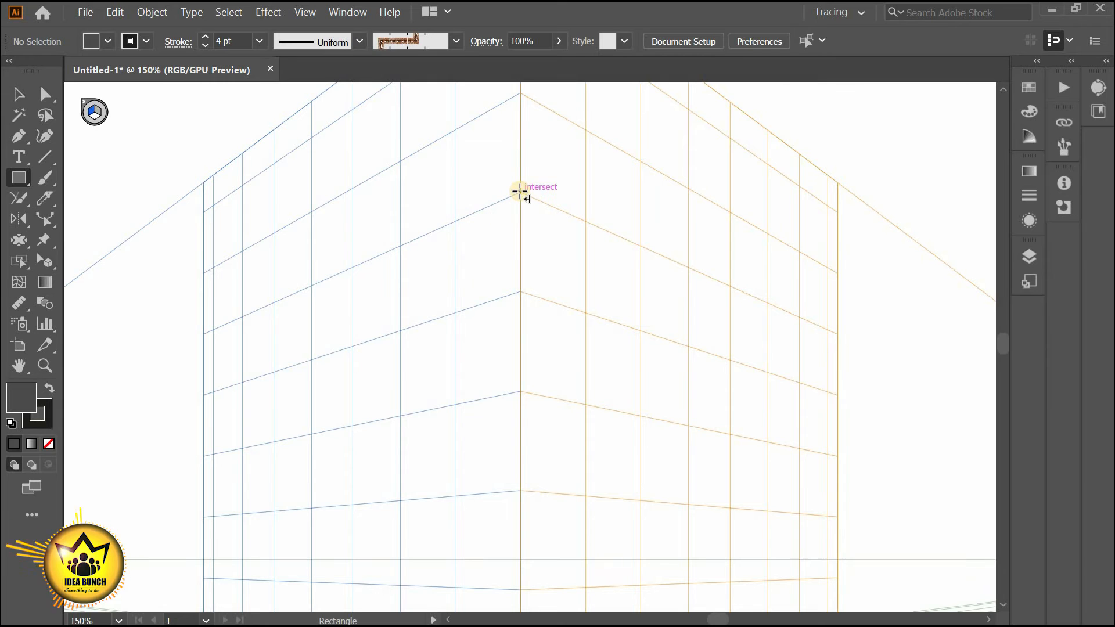
pyautogui.moveTo(520, 192); pyautogui.dragTo(456, 316)
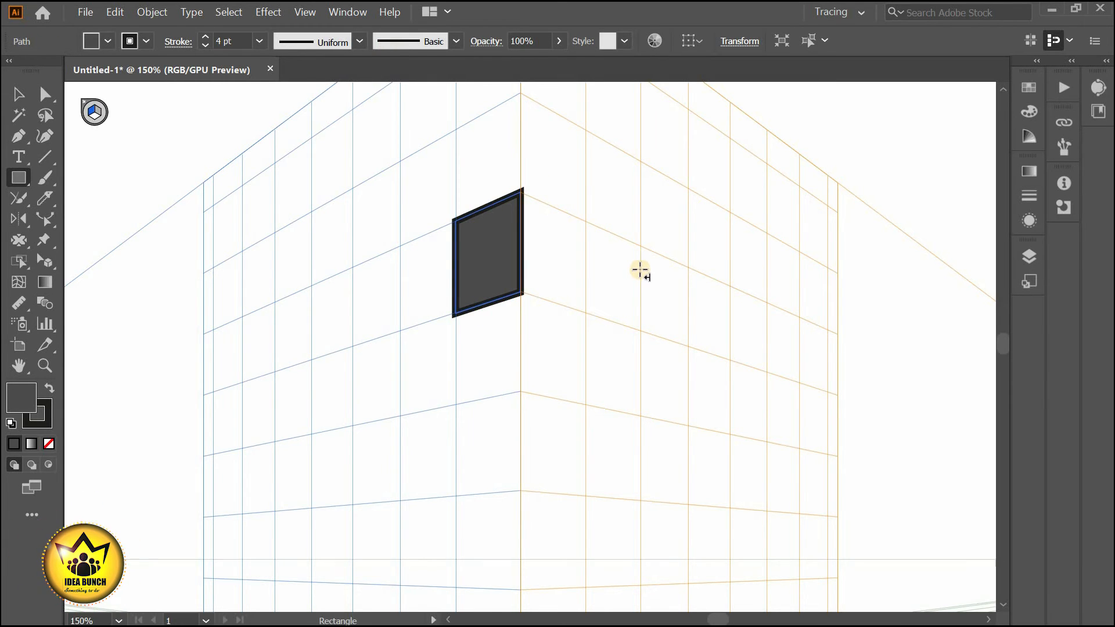
pyautogui.click(107, 41)
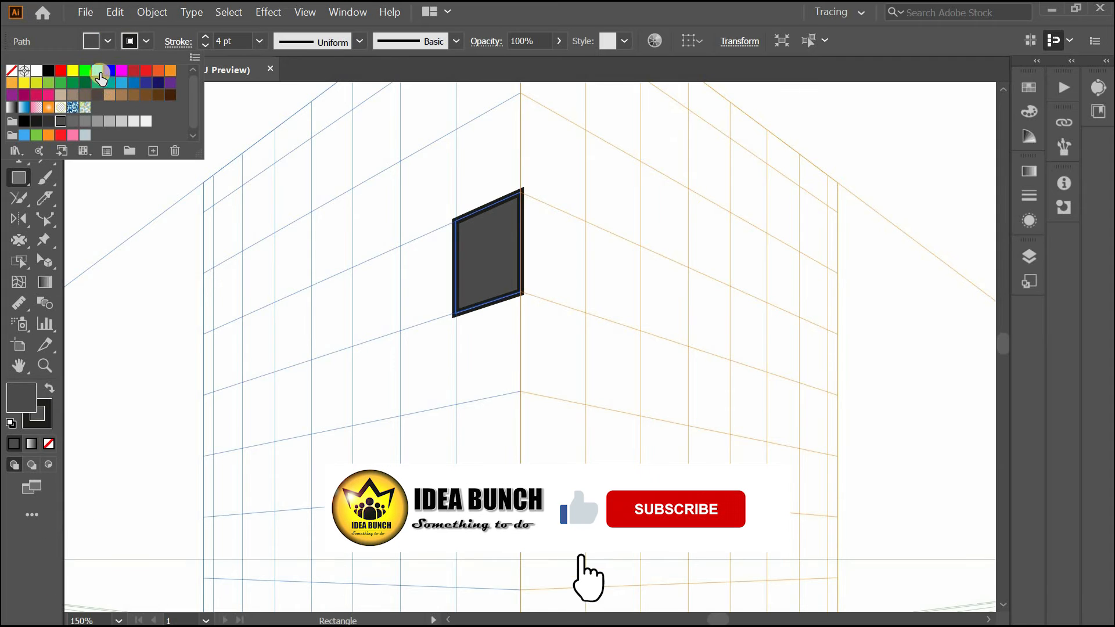
pyautogui.click(110, 83)
pyautogui.click(548, 275)
pyautogui.moveTo(400, 245); pyautogui.dragTo(353, 347)
# Step: Draw two teal one-cell rectangles on the right plane of the perspective grid as windows
pyautogui.click(98, 110)
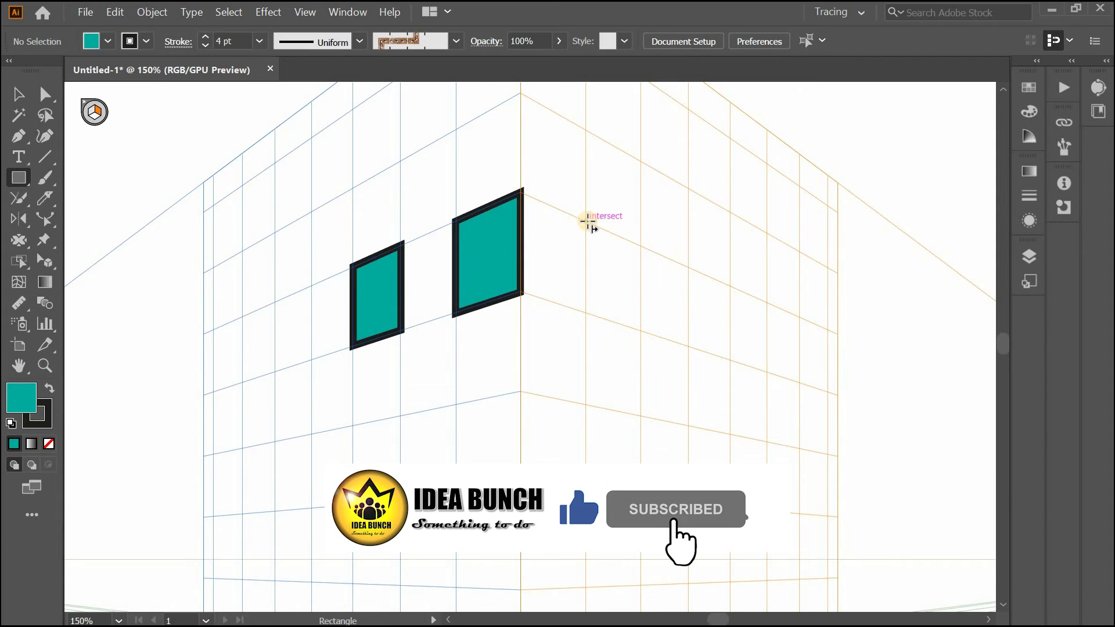
pyautogui.moveTo(586, 221); pyautogui.dragTo(641, 331)
pyautogui.moveTo(689, 268); pyautogui.dragTo(730, 360)
# Step: Delete the left-plane rectangle touching the corner edge and move the remaining one a cell closer to the corner
pyautogui.click(17, 96)
pyautogui.click(486, 248)
pyautogui.press('Delete')
pyautogui.moveTo(400, 282)
pyautogui.mouseDown()
pyautogui.moveTo(454, 261)
pyautogui.moveTo(462, 236)
pyautogui.mouseUp()
pyautogui.press('m')
pyautogui.click(108, 40)
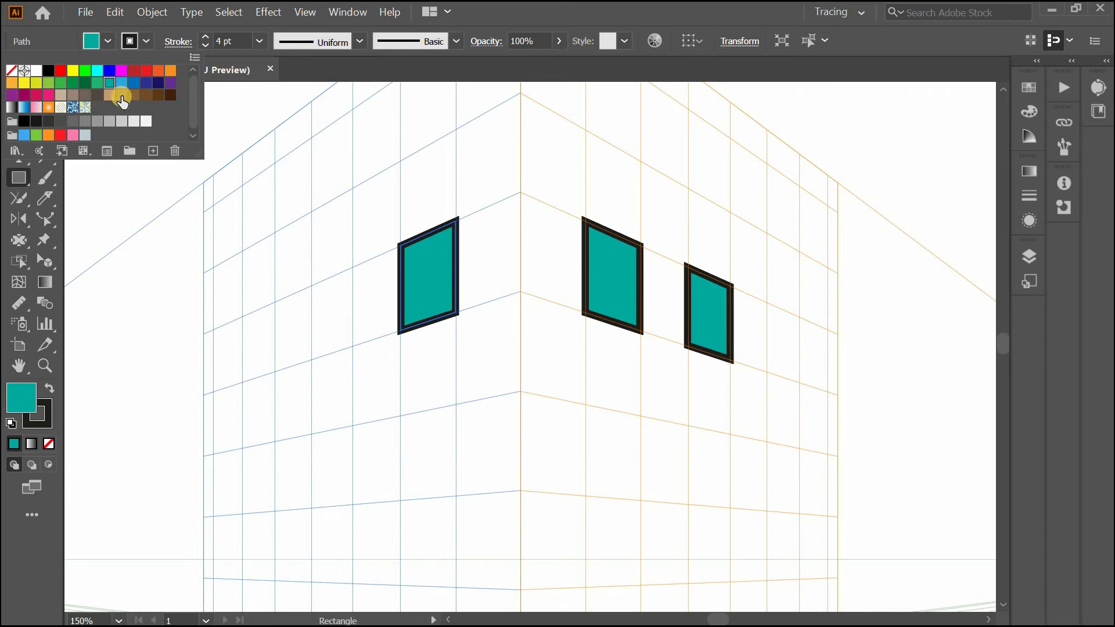
pyautogui.click(122, 97)
pyautogui.click(25, 162)
pyautogui.hotkey('ctrl', 'shift', 'a')
pyautogui.click(107, 41)
pyautogui.hotkey('ctrl', 'z')
# Step: Draw a brown rectangle on the left plane from the corner edge as a wall around the teal window and send it to back
pyautogui.click(17, 96)
pyautogui.hotkey('ctrl', 'shift', 'a')
pyautogui.click(107, 40)
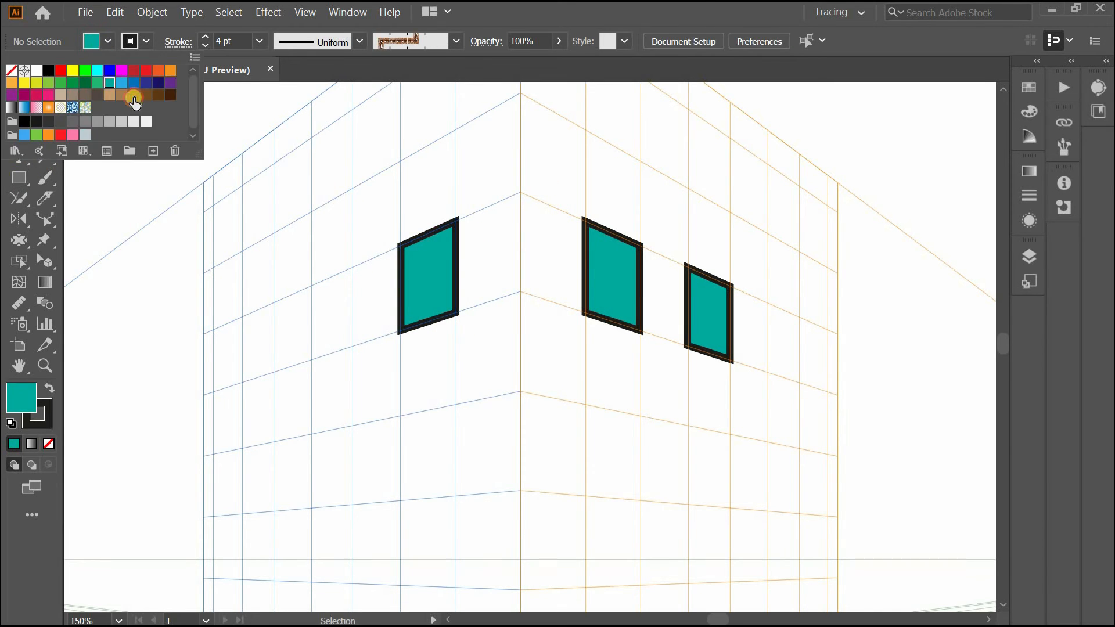
pyautogui.click(134, 96)
pyautogui.moveTo(523, 92)
pyautogui.mouseDown()
pyautogui.moveTo(368, 420)
pyautogui.moveTo(351, 506)
pyautogui.mouseUp()
pyautogui.rightClick(370, 251)
pyautogui.moveTo(503, 462)
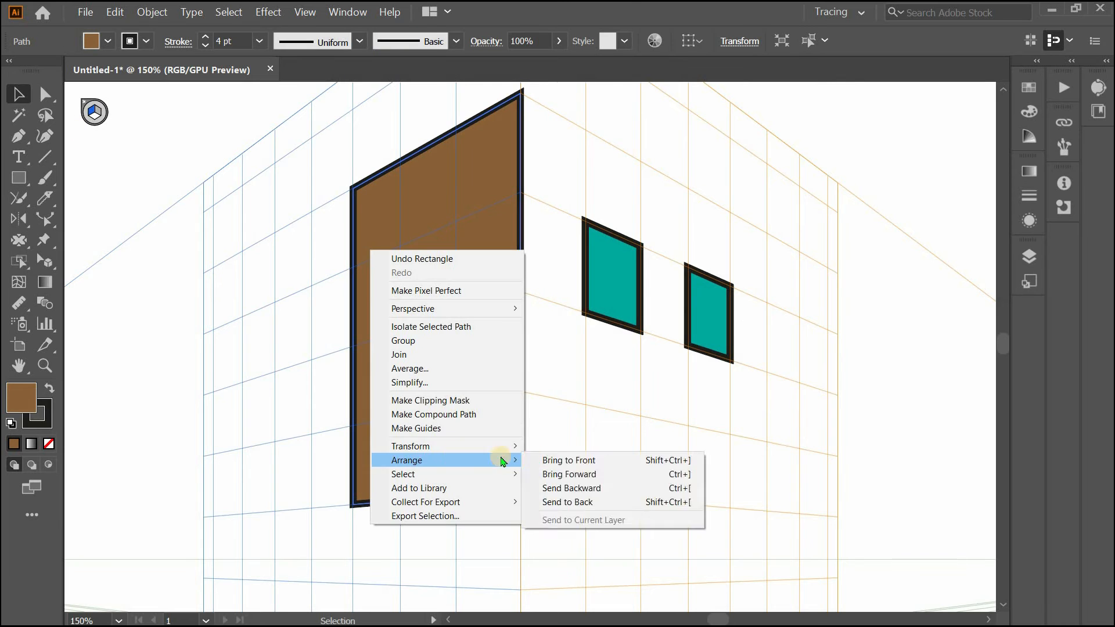
pyautogui.click(575, 502)
# Step: Draw a brown wall rectangle on the right plane from the corner edge, enclosing both teal windows, and send it to back
pyautogui.press('m')
pyautogui.moveTo(522, 93); pyautogui.dragTo(568, 197)
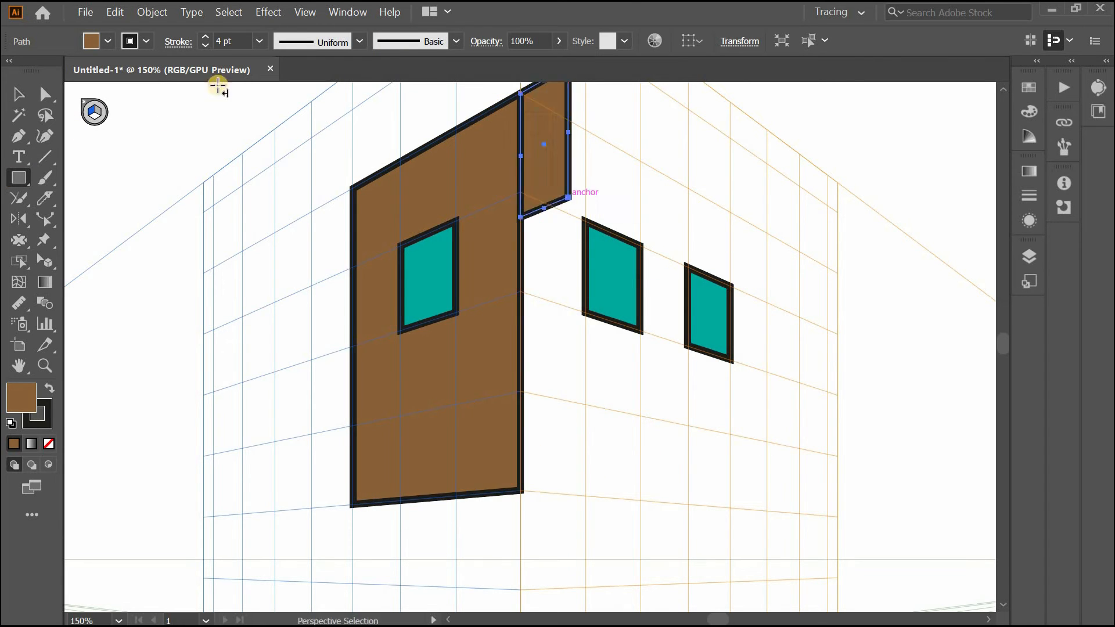
pyautogui.hotkey('ctrl', 'z')
pyautogui.moveTo(520, 93); pyautogui.dragTo(767, 512)
pyautogui.rightClick(577, 261)
pyautogui.click(743, 514)
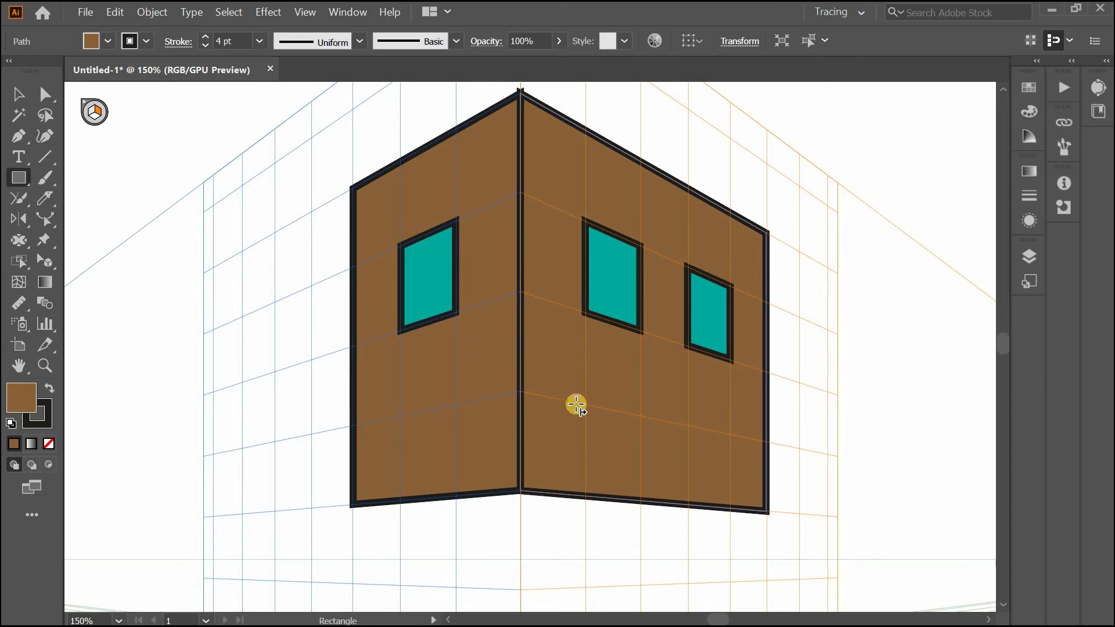
# Step: Draw another rectangle on the left plane of the perspective grid
pyautogui.scroll(3, 560, 440)
pyautogui.scroll(-2, 232, 302)
pyautogui.click(90, 112)
pyautogui.moveTo(352, 362); pyautogui.dragTo(270, 523)
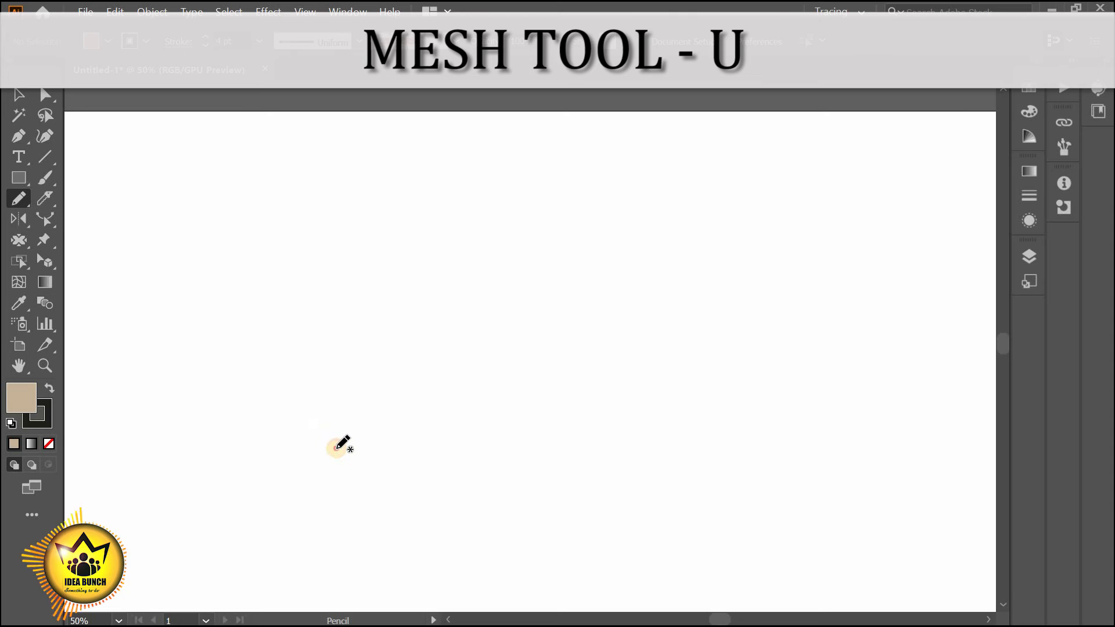
# Step: Sketch a closed banana-shaped outline on the blank artboard with the Pencil tool
pyautogui.moveTo(323, 420)
pyautogui.mouseDown()
pyautogui.moveTo(337, 448)
pyautogui.moveTo(373, 413)
pyautogui.moveTo(502, 430)
pyautogui.moveTo(634, 388)
pyautogui.mouseUp()
pyautogui.moveTo(748, 250)
pyautogui.mouseDown()
pyautogui.moveTo(755, 220)
pyautogui.moveTo(718, 230)
pyautogui.moveTo(642, 305)
pyautogui.moveTo(574, 341)
pyautogui.mouseUp()
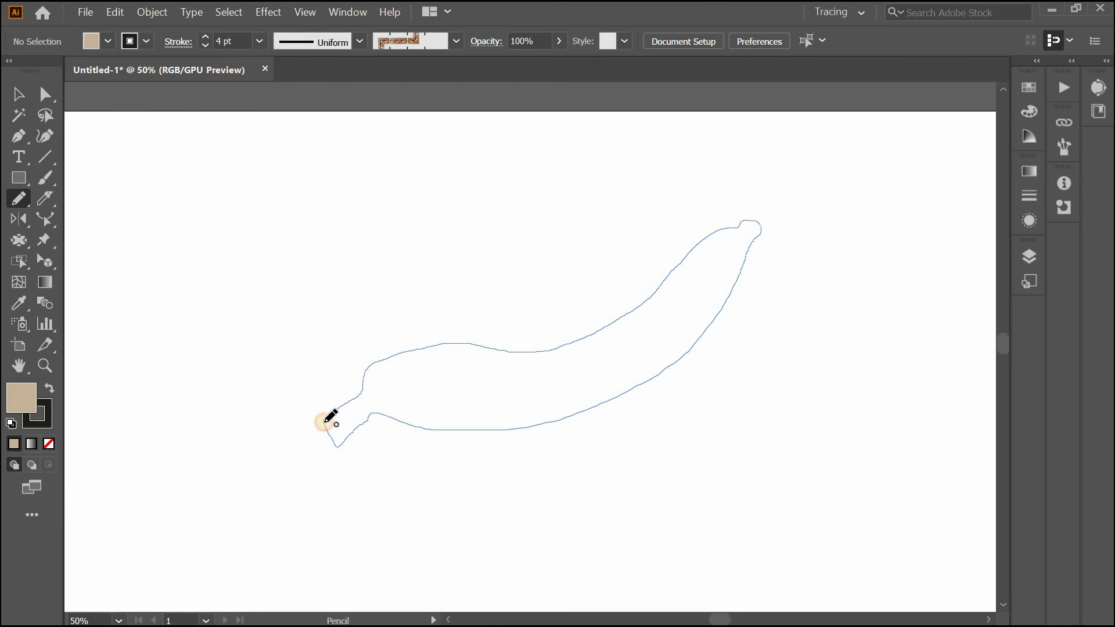
pyautogui.moveTo(330, 417); pyautogui.dragTo(326, 424)
# Step: Smooth and raise the banana's upper edge by moving its anchor points with the Curvature tool
pyautogui.click(45, 137)
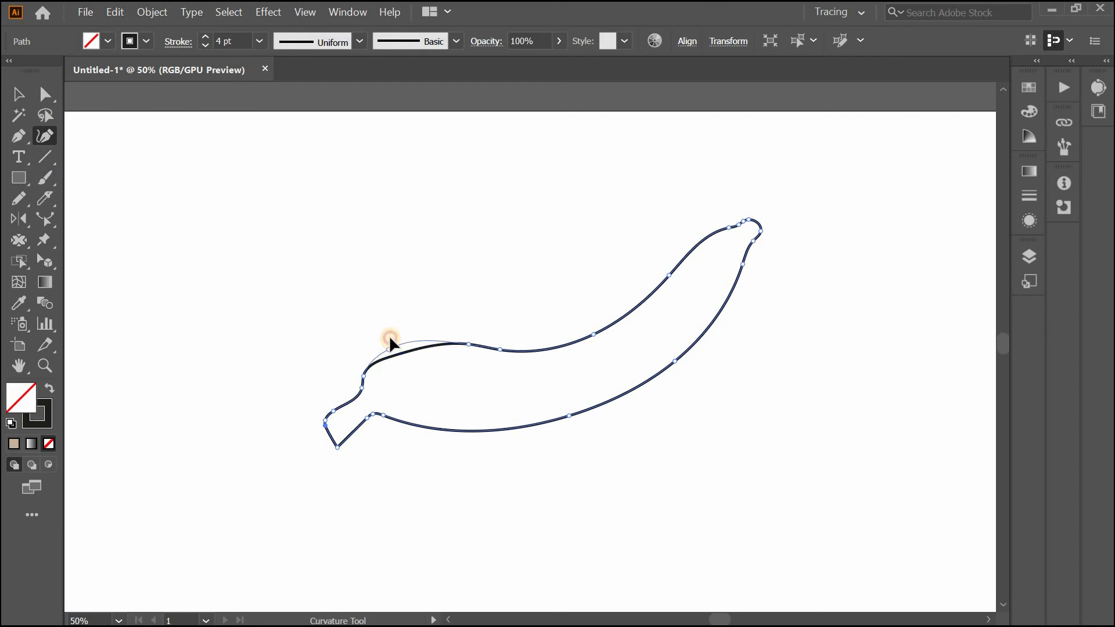
pyautogui.moveTo(585, 336); pyautogui.dragTo(594, 311)
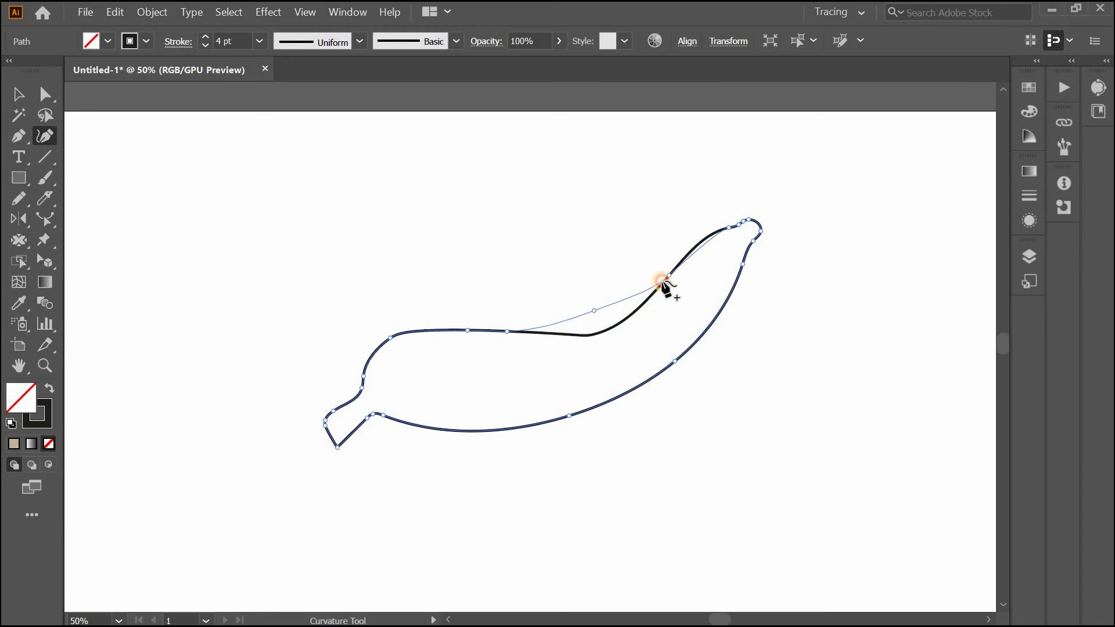
pyautogui.moveTo(669, 275); pyautogui.dragTo(668, 271)
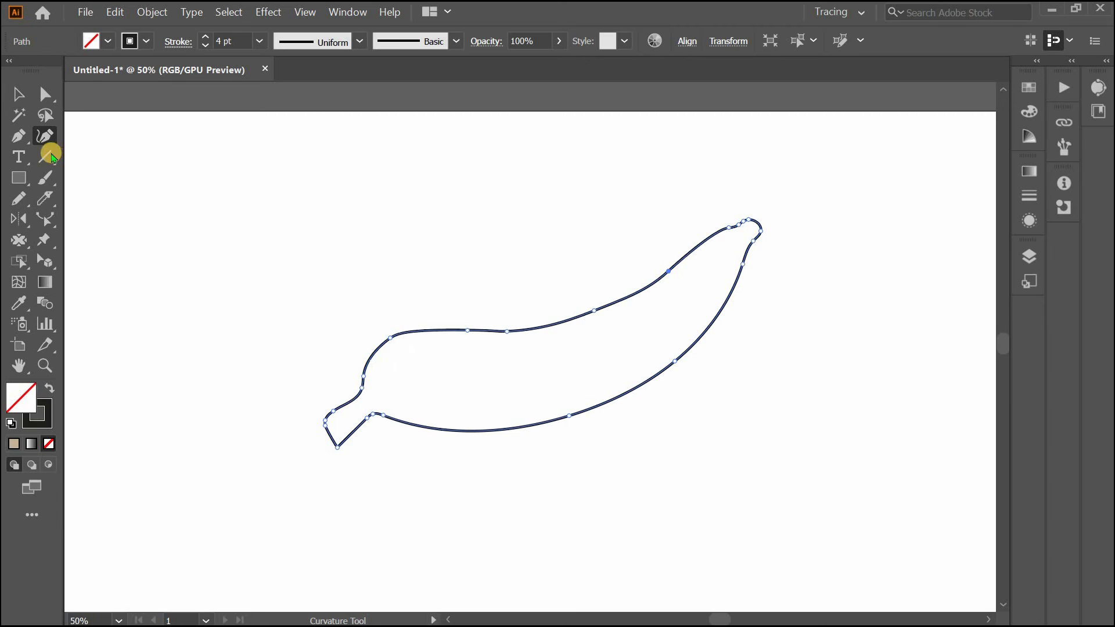
# Step: Turn the banana outline into a gradient mesh with the Mesh tool by adding lengthwise mesh lines between tip and stem
pyautogui.press('u')
pyautogui.click(744, 224)
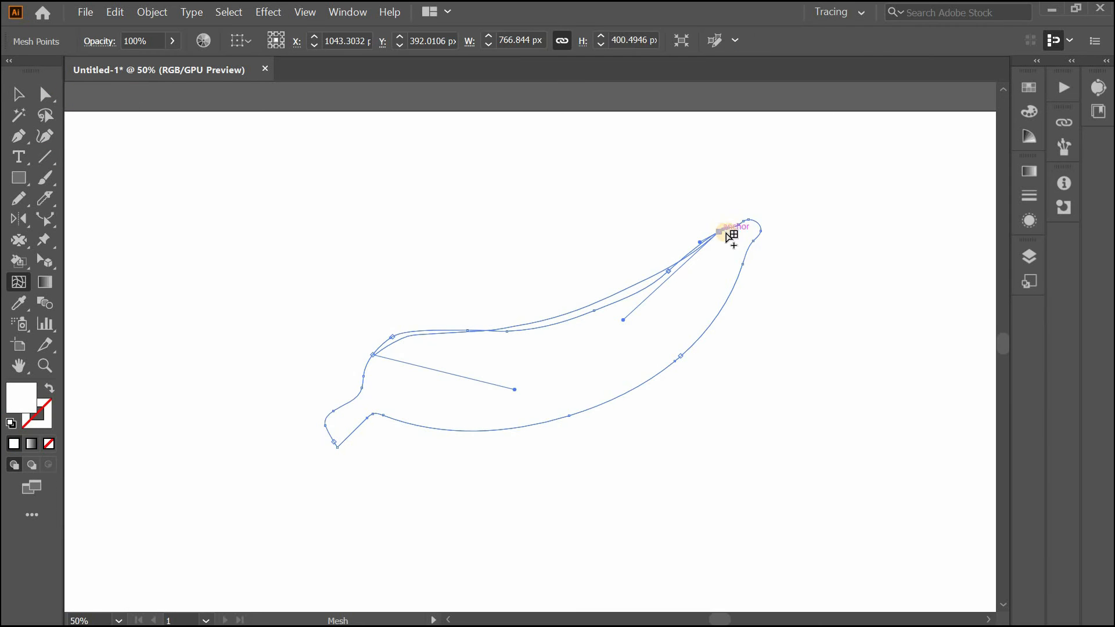
pyautogui.click(758, 224)
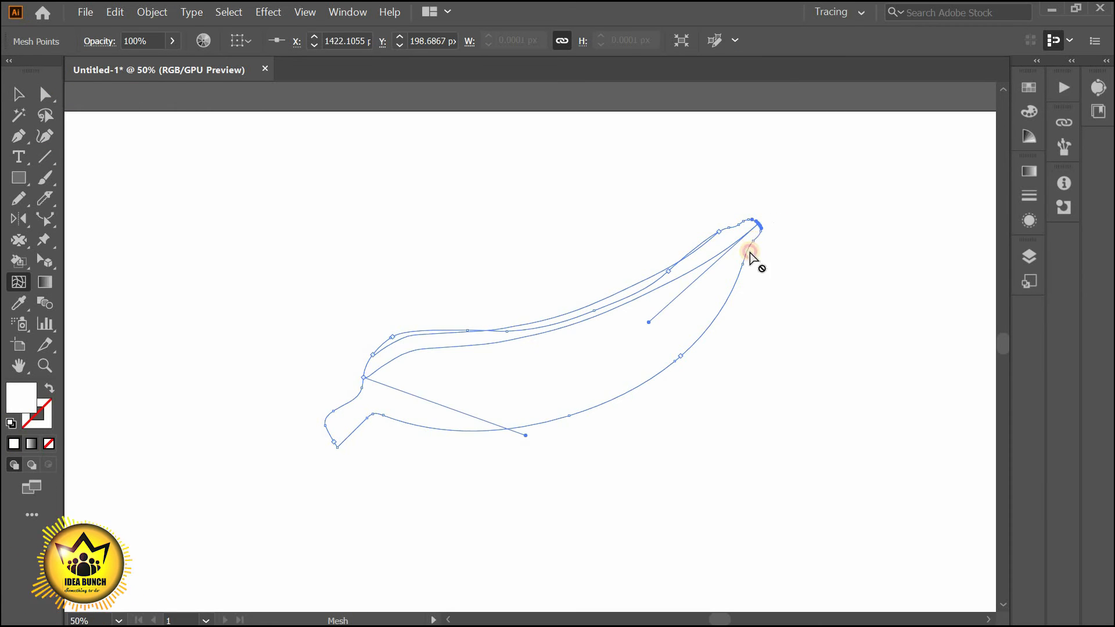
pyautogui.click(749, 245)
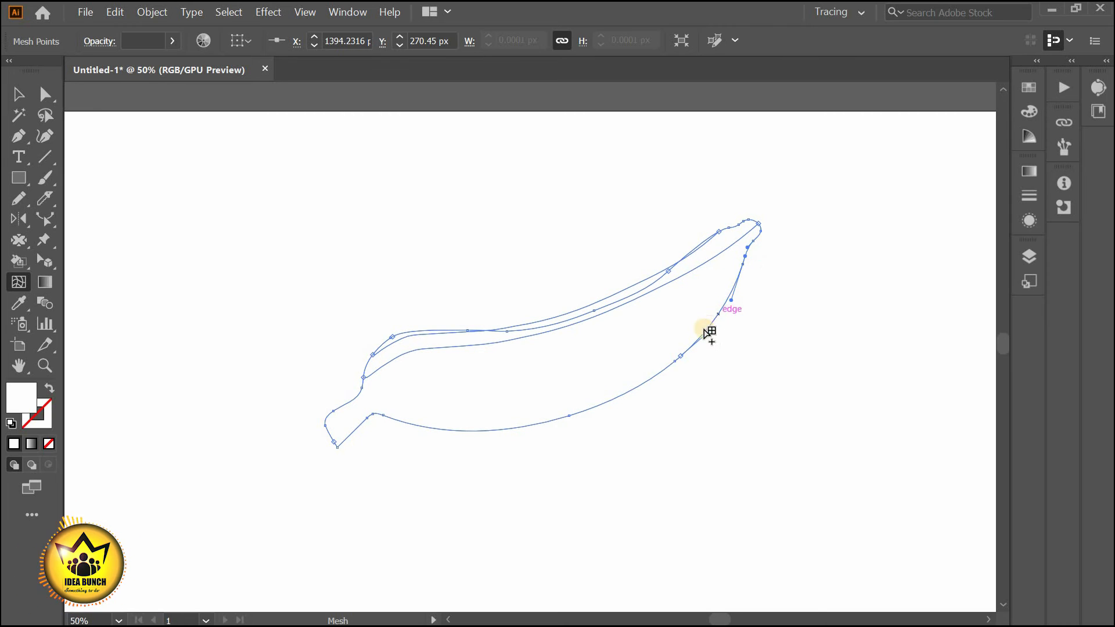
pyautogui.click(719, 314)
pyautogui.click(729, 293)
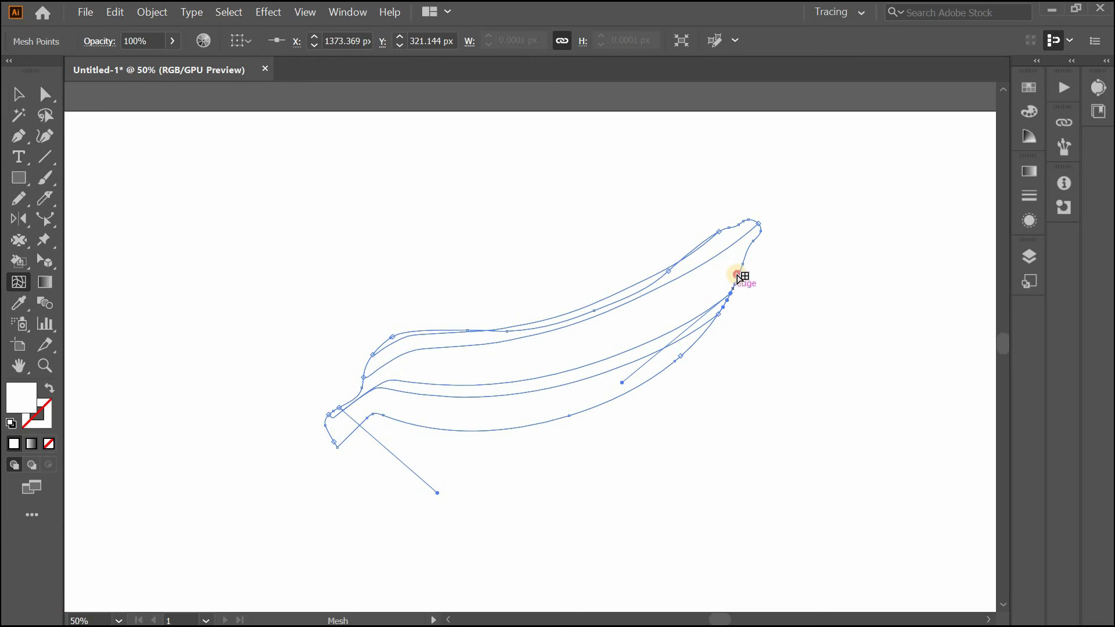
pyautogui.click(743, 261)
pyautogui.click(364, 384)
# Step: Add a series of crosswise mesh lines along the banana's lower edge, from the stem end towards the tip
pyautogui.click(386, 413)
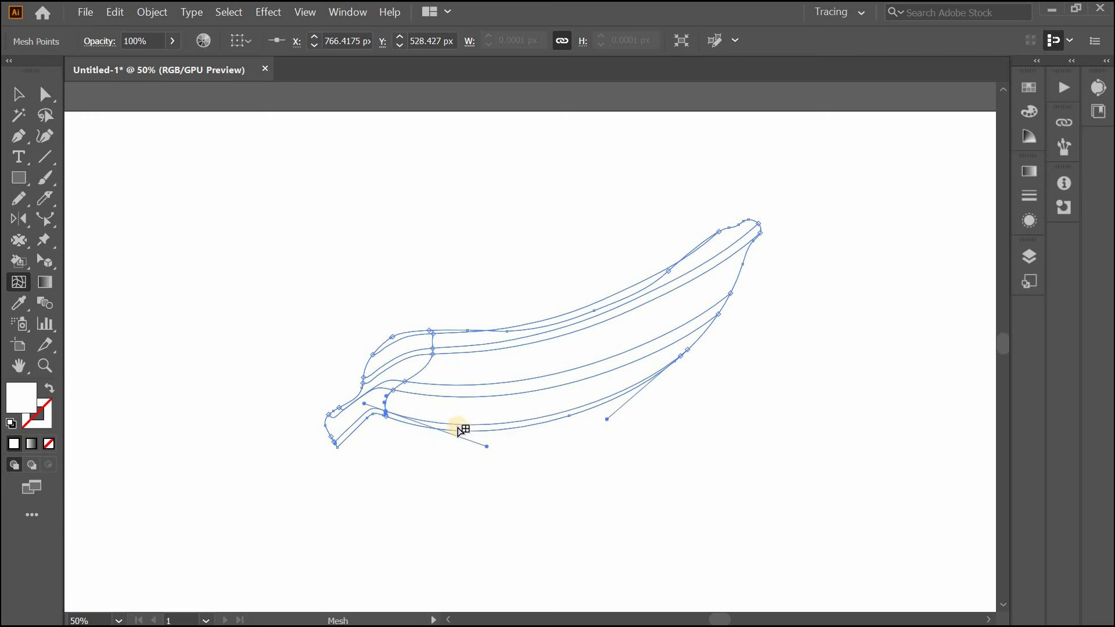
pyautogui.click(458, 431)
pyautogui.click(417, 425)
pyautogui.click(506, 430)
pyautogui.click(565, 417)
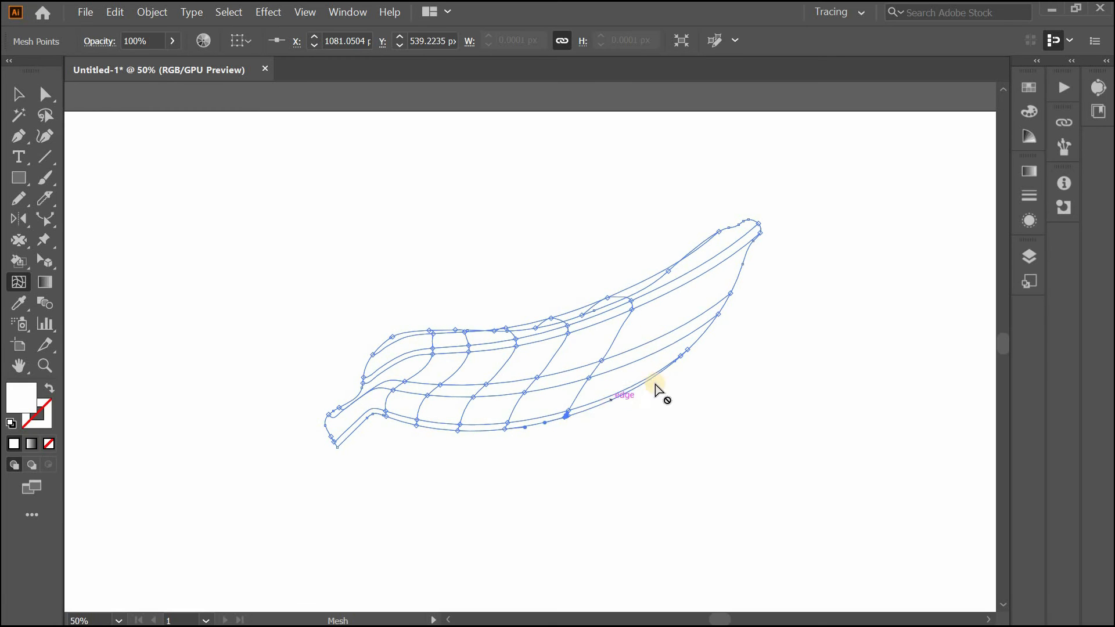
pyautogui.click(611, 400)
# Step: Add more mesh lines near the banana's tip, along its lower and upper edges
pyautogui.click(695, 342)
pyautogui.click(700, 245)
pyautogui.click(720, 236)
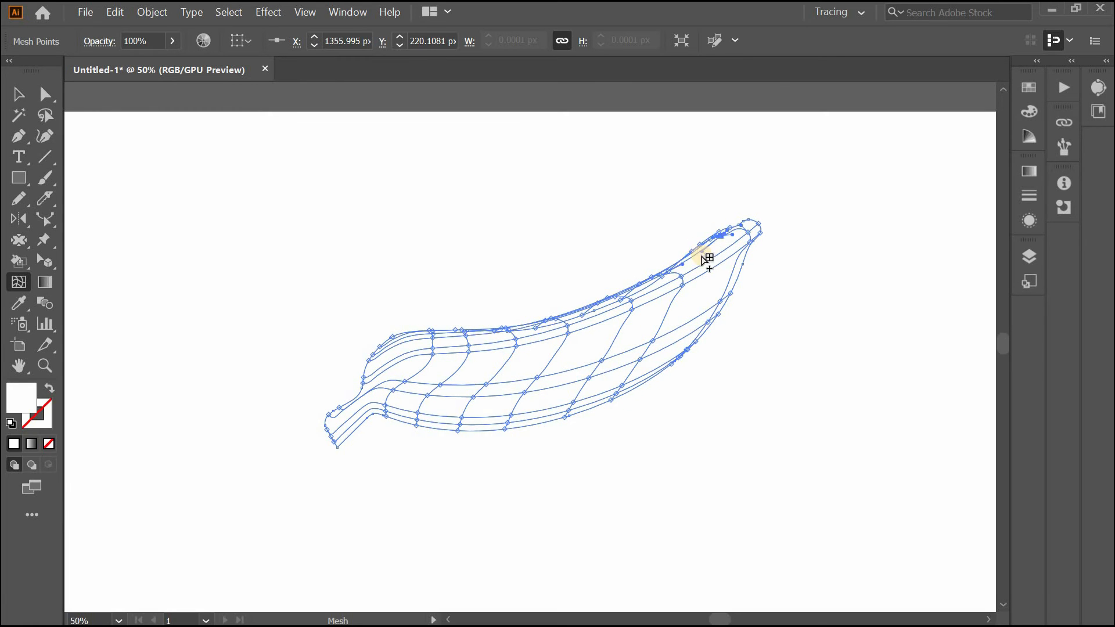
pyautogui.click(701, 256)
# Step: Lasso the mesh points along the middle of the banana and color them warm yellow
pyautogui.hotkey('ctrl', 'a')
pyautogui.moveTo(429, 354); pyautogui.dragTo(373, 390)
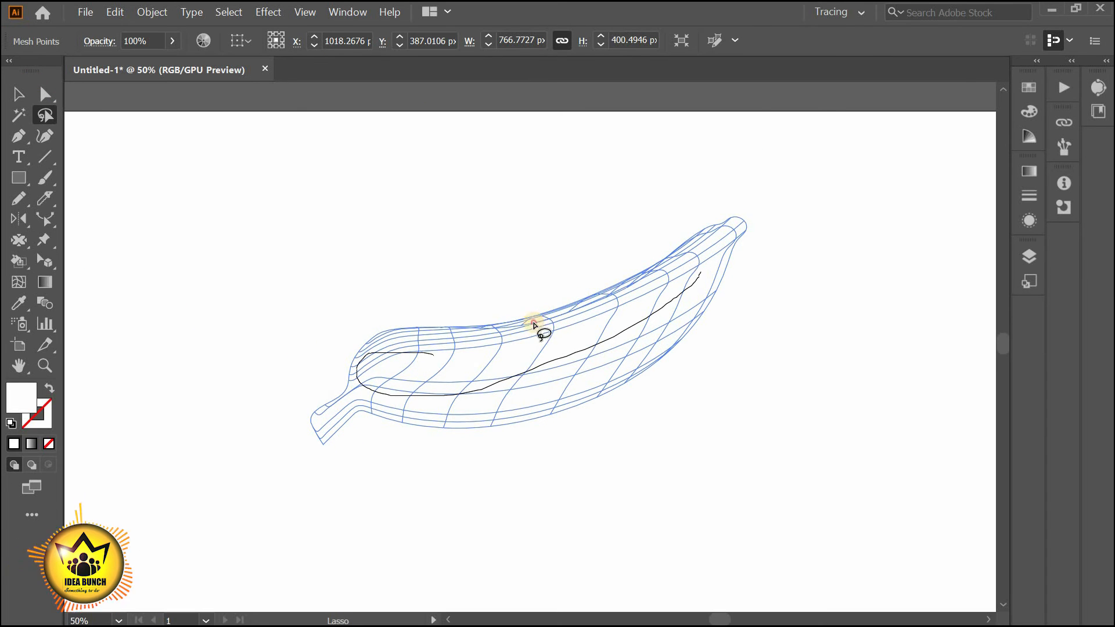
pyautogui.moveTo(401, 354); pyautogui.dragTo(397, 353)
pyautogui.click(1029, 111)
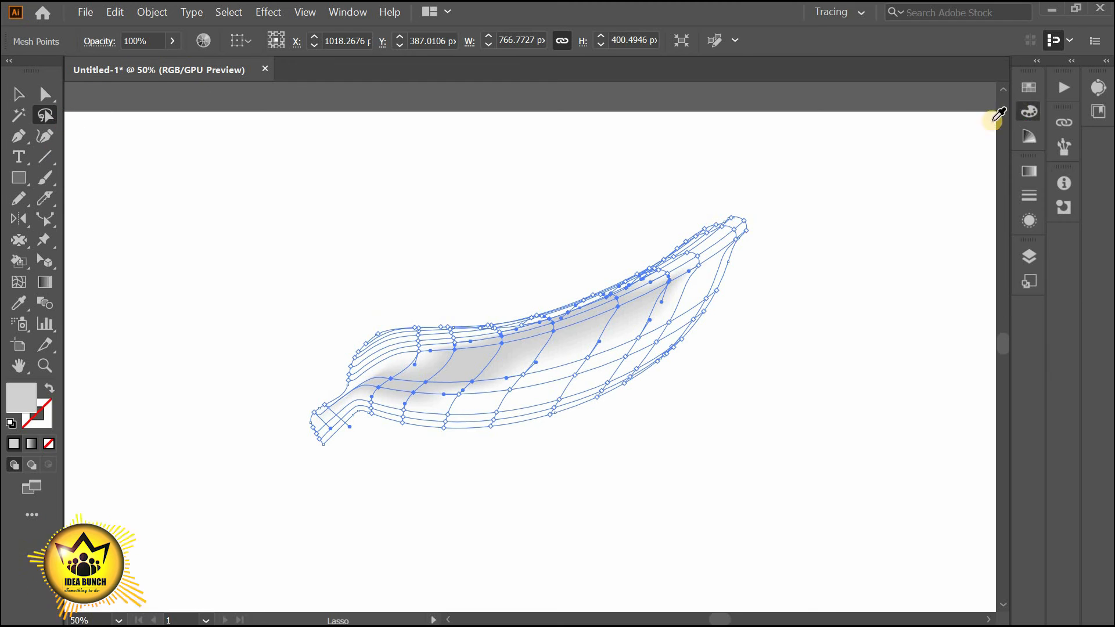
pyautogui.click(829, 79)
pyautogui.click(861, 134)
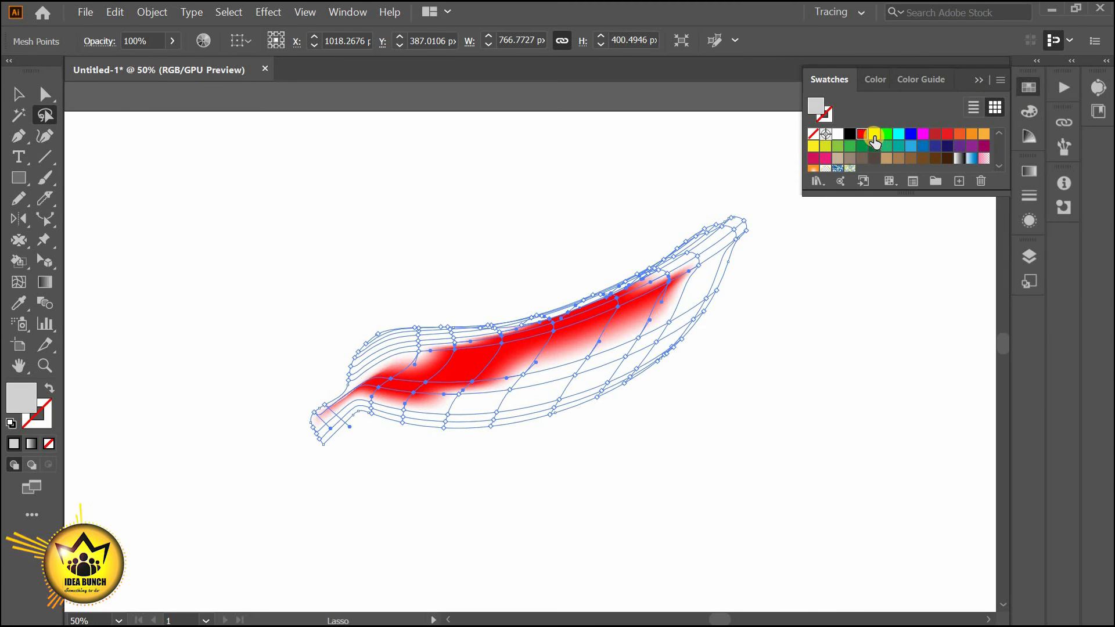
pyautogui.click(876, 134)
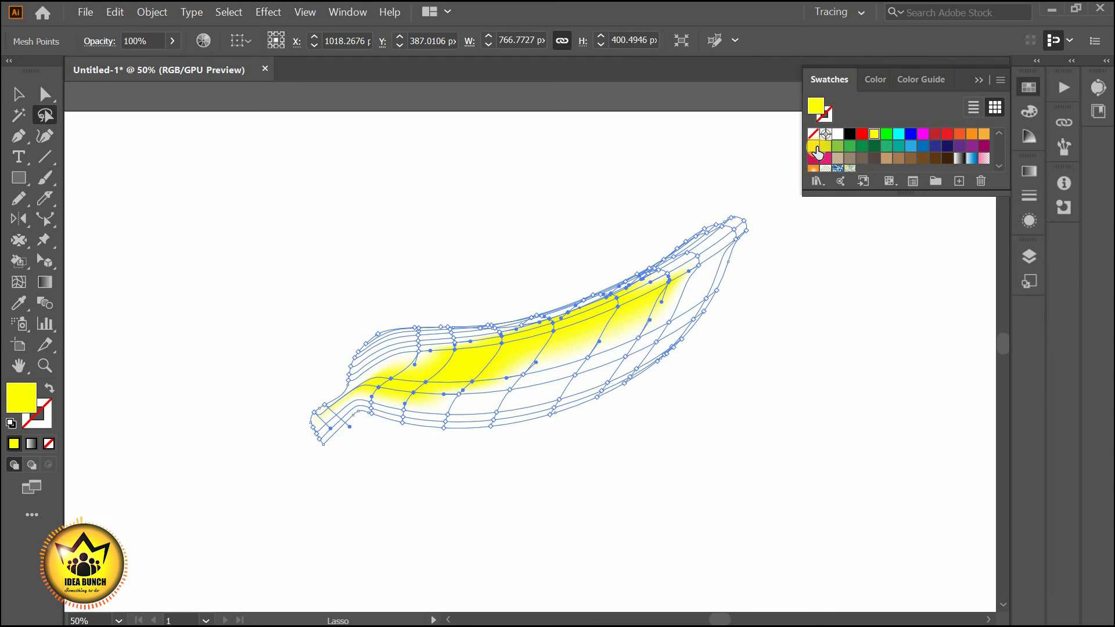
pyautogui.click(813, 148)
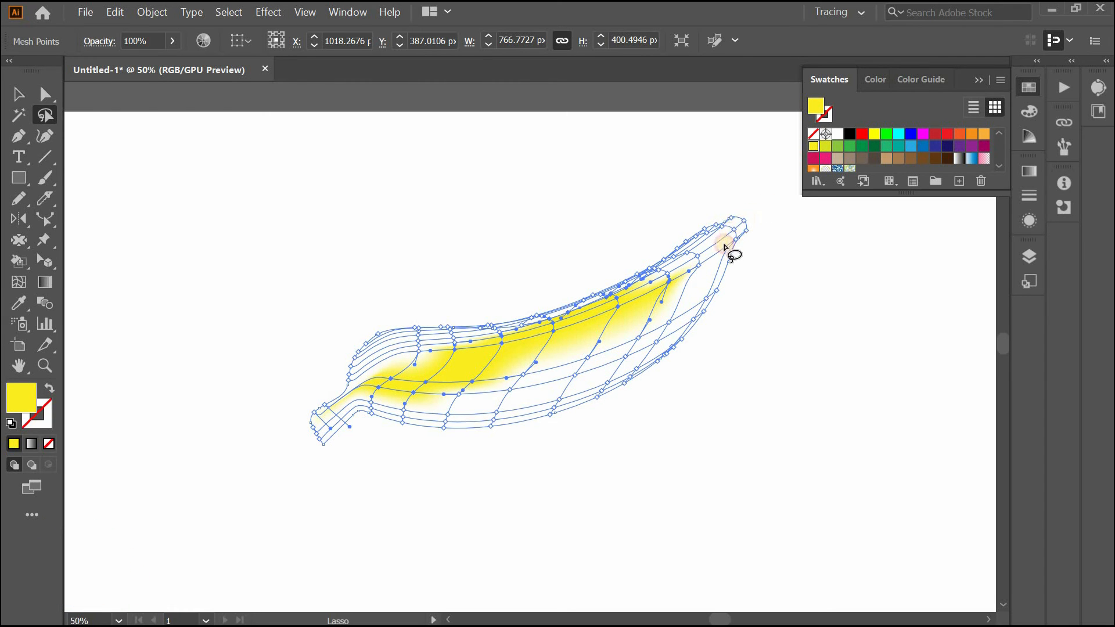
# Step: Lasso the mesh points along the banana's lower side from stem to tip and color them yellow-green
pyautogui.moveTo(725, 248); pyautogui.dragTo(672, 317)
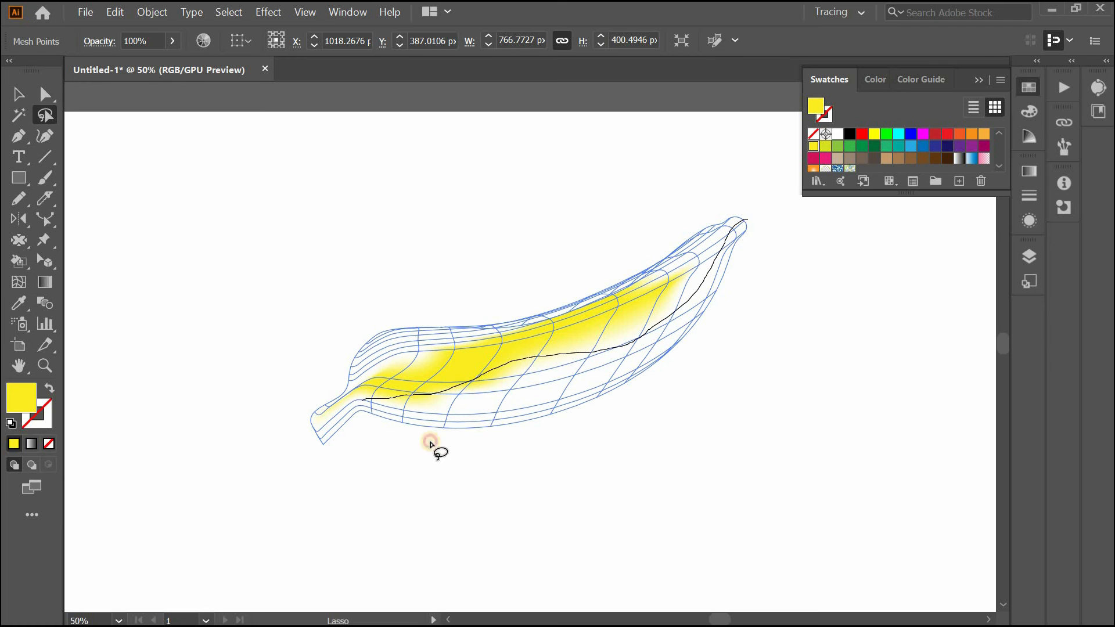
pyautogui.moveTo(744, 220); pyautogui.dragTo(742, 219)
pyautogui.click(825, 146)
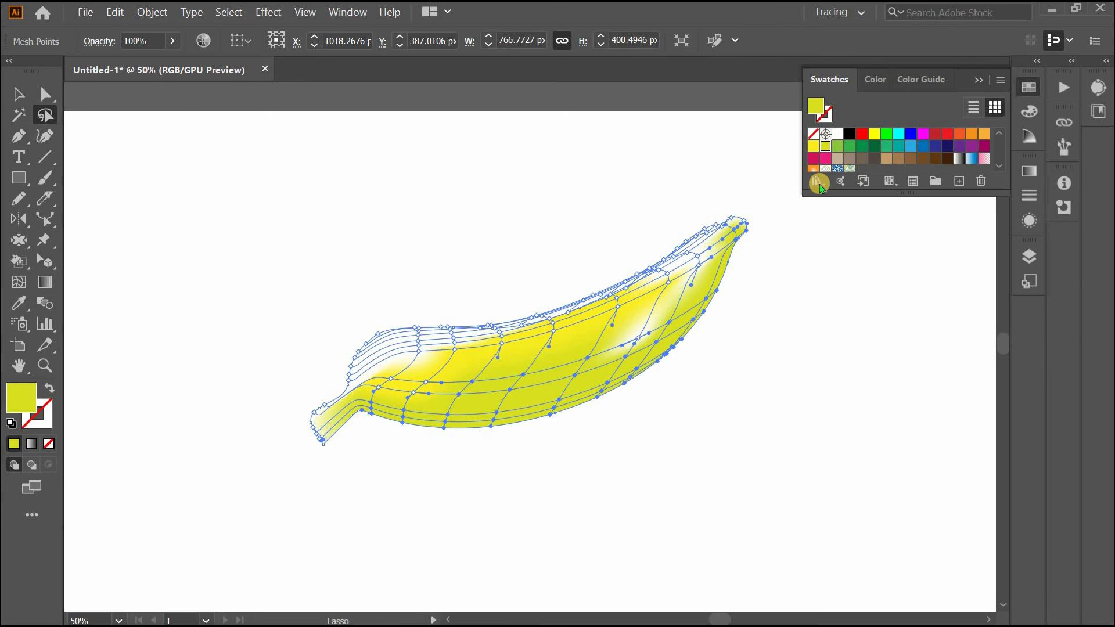
pyautogui.click(980, 137)
pyautogui.click(829, 148)
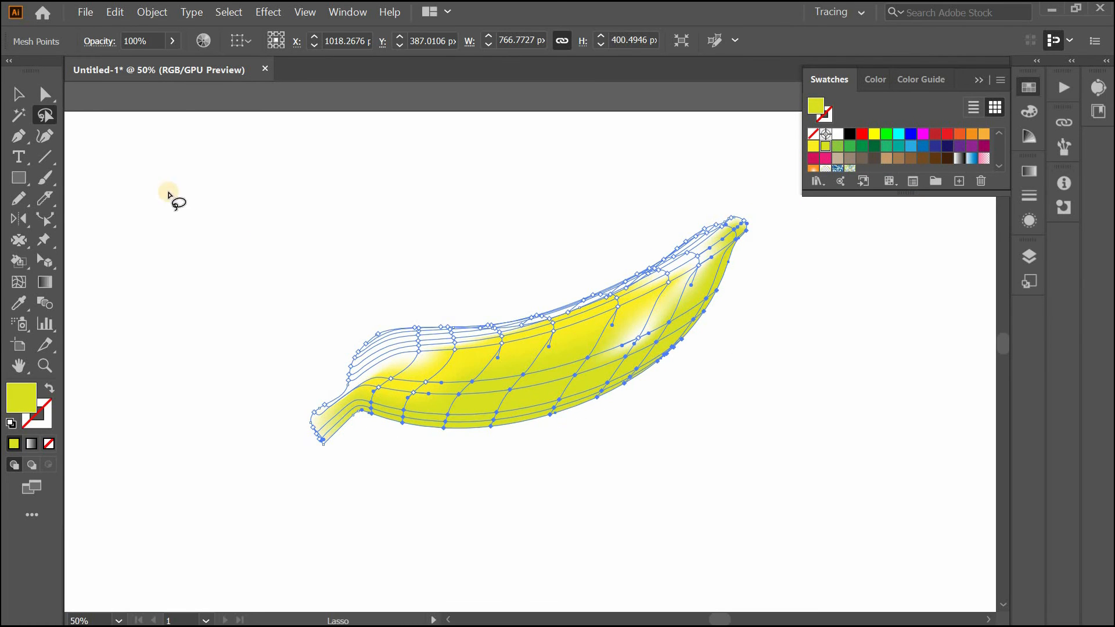
# Step: Color the lassoed mesh points along the banana's upper edge bright yellow, and those just below them near the stem end white
pyautogui.moveTo(713, 212); pyautogui.dragTo(318, 394)
pyautogui.moveTo(574, 318); pyautogui.dragTo(710, 219)
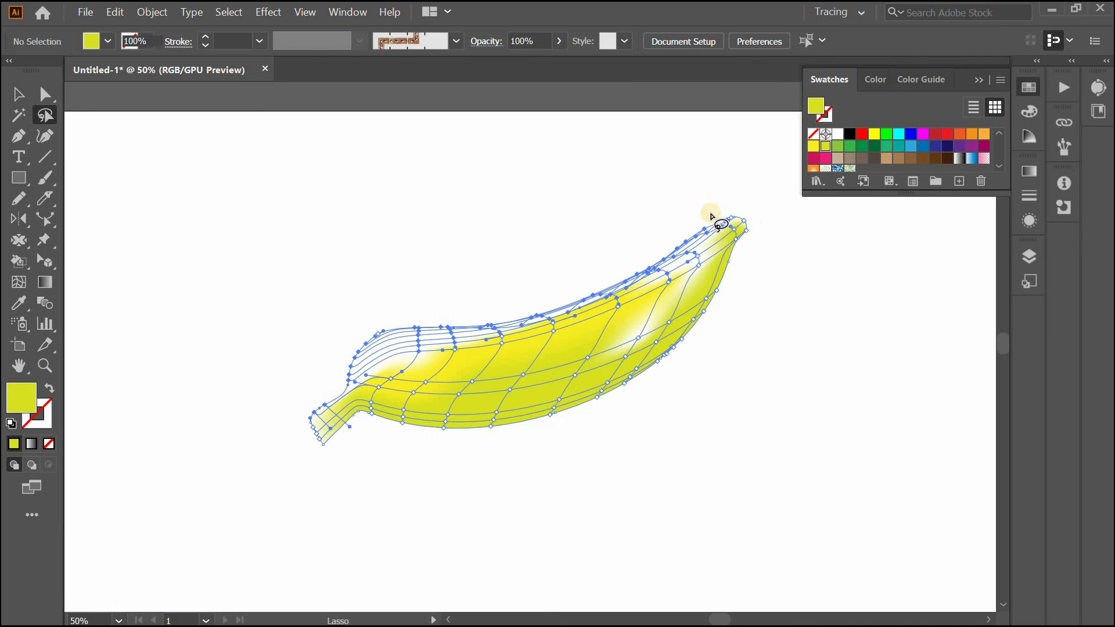
pyautogui.click(874, 134)
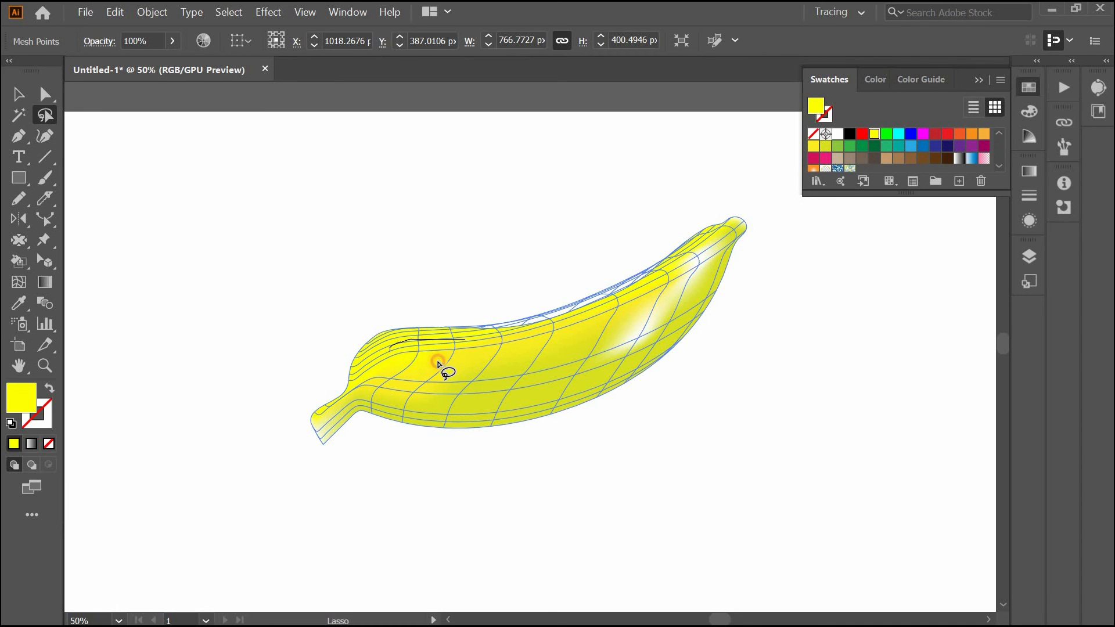
pyautogui.moveTo(459, 343); pyautogui.dragTo(460, 344)
pyautogui.click(837, 134)
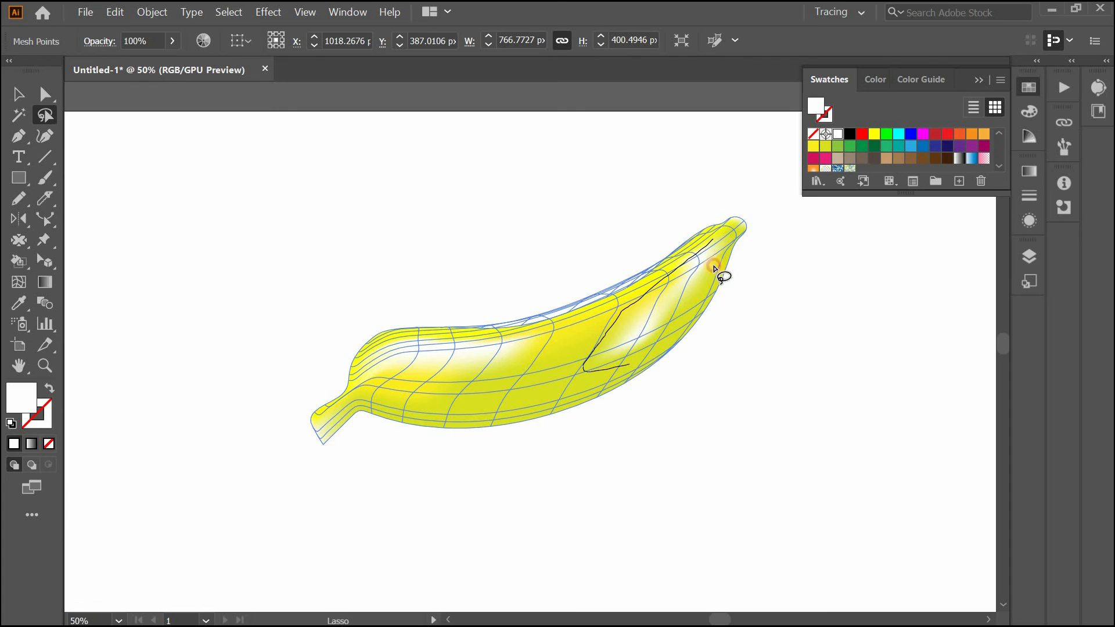
# Step: Lasso the mesh points near the banana's tip and through its middle and color them RGB Yellow
pyautogui.moveTo(715, 269); pyautogui.dragTo(717, 264)
pyautogui.click(984, 134)
pyautogui.click(814, 147)
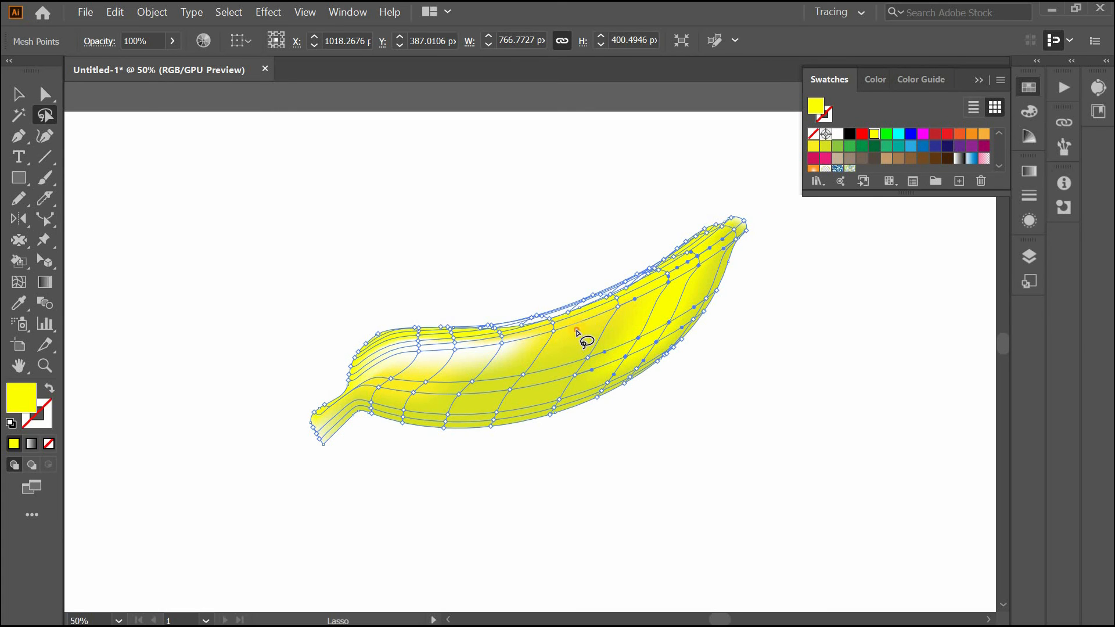
pyautogui.moveTo(594, 316); pyautogui.dragTo(637, 299)
pyautogui.click(874, 135)
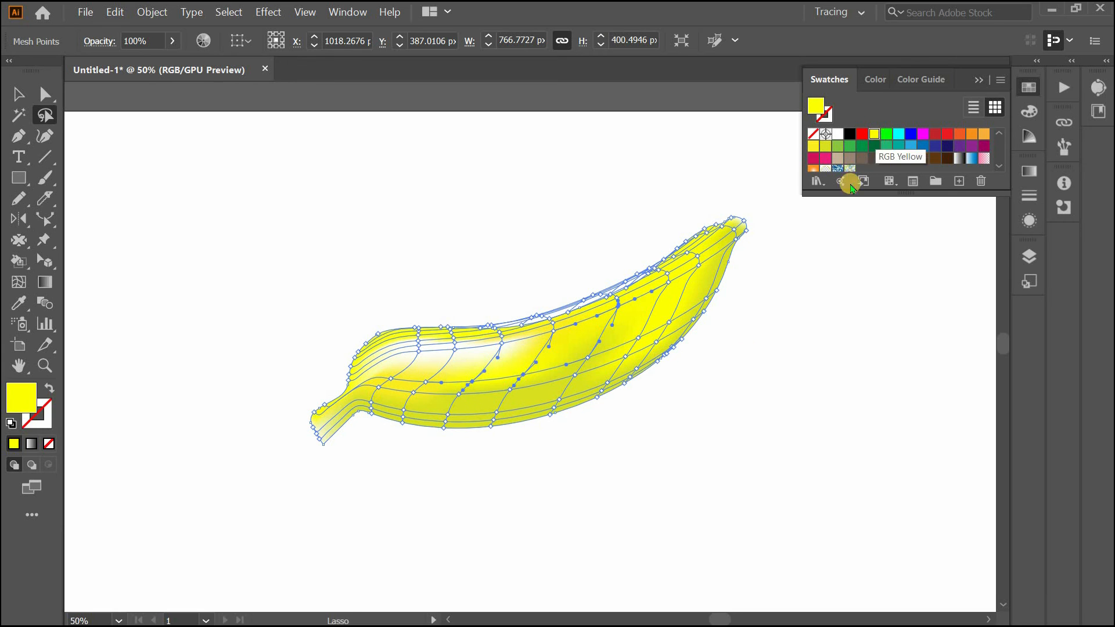
# Step: Lasso the mesh points along the banana's stem and lower edge and color them light green, and color those at the tip black
pyautogui.moveTo(309, 427)
pyautogui.mouseDown()
pyautogui.moveTo(349, 401)
pyautogui.moveTo(466, 395)
pyautogui.moveTo(377, 459)
pyautogui.mouseUp()
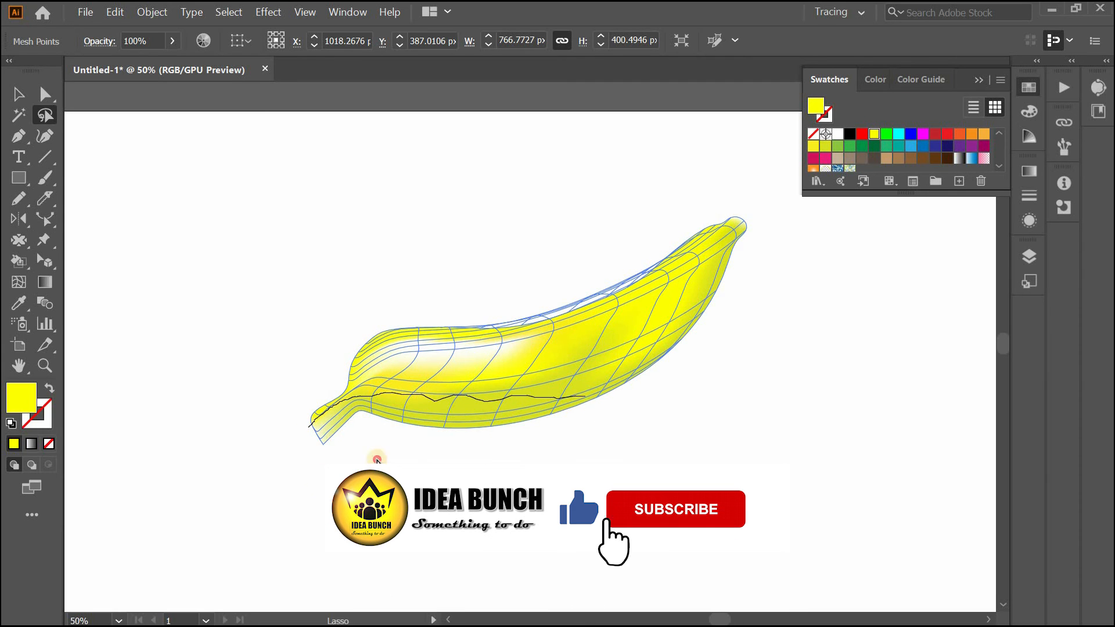
pyautogui.click(838, 146)
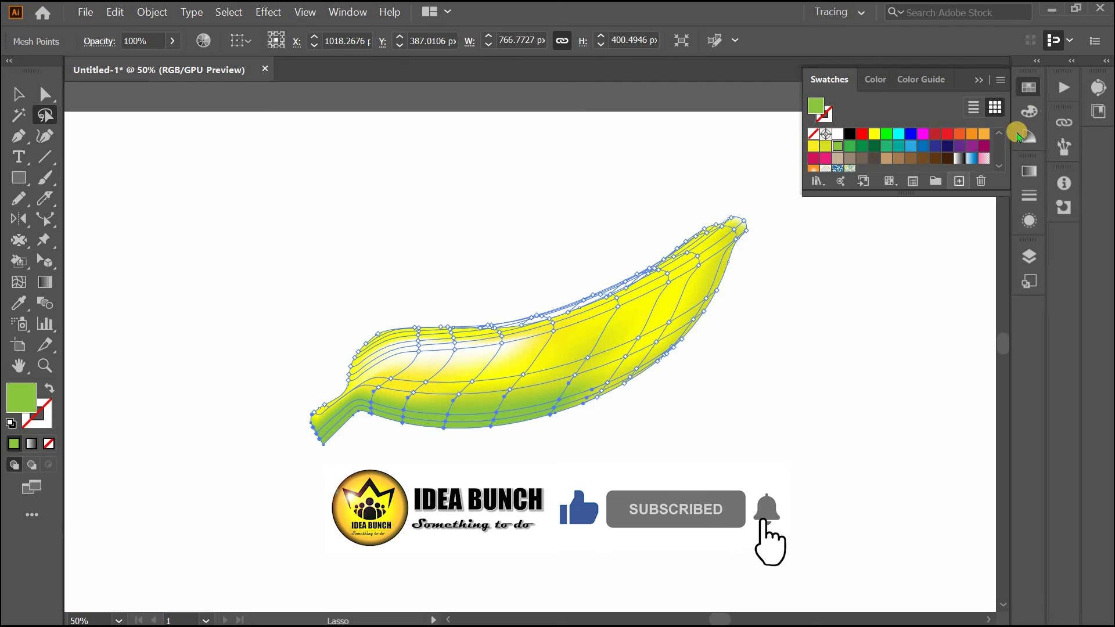
pyautogui.moveTo(739, 217)
pyautogui.mouseDown()
pyautogui.moveTo(718, 230)
pyautogui.moveTo(743, 229)
pyautogui.mouseUp()
pyautogui.click(849, 135)
pyautogui.hotkey('ctrl', 'z')
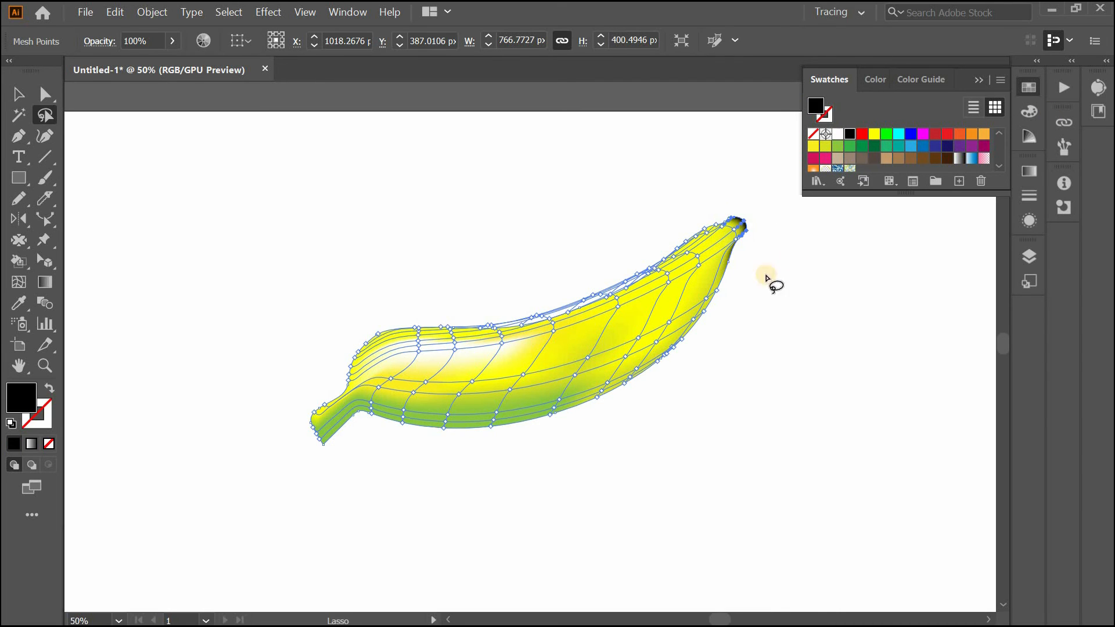
pyautogui.click(923, 339)
pyautogui.click(979, 80)
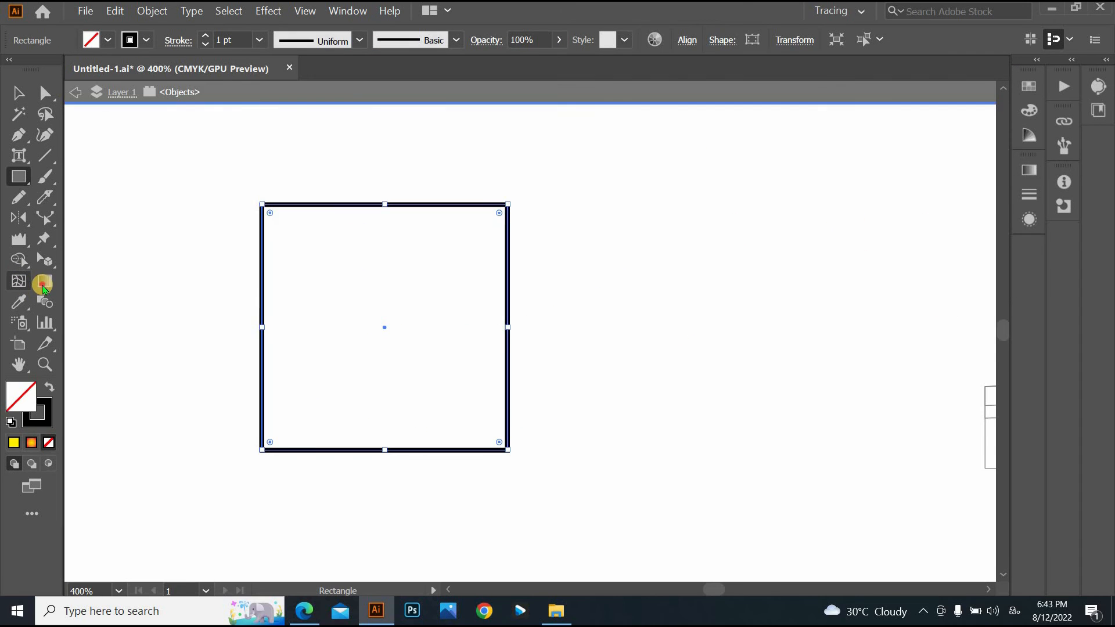
# Step: Use the Gradient tool to fill the square with linear, radial and freeform gradients in turn, ending with the linear type
pyautogui.click(43, 284)
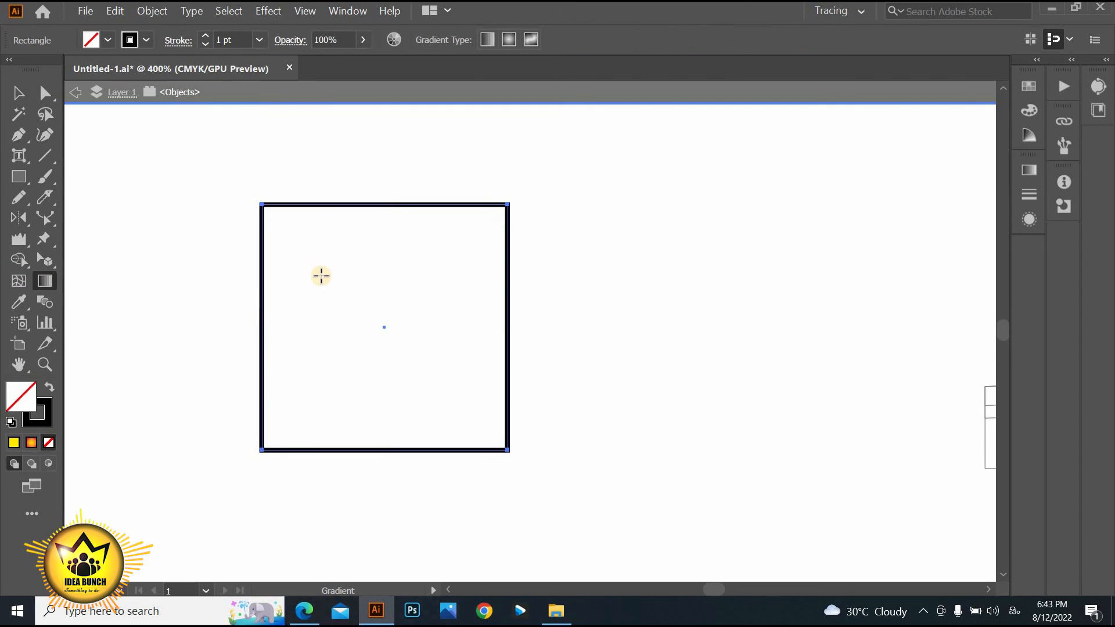
pyautogui.click(1031, 171)
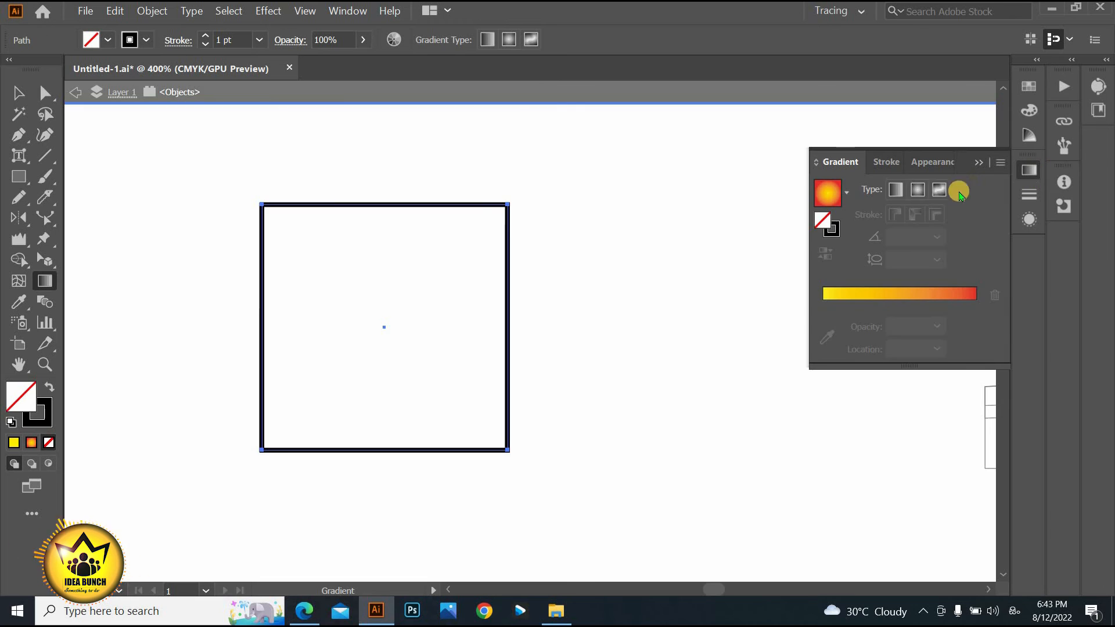
pyautogui.click(894, 191)
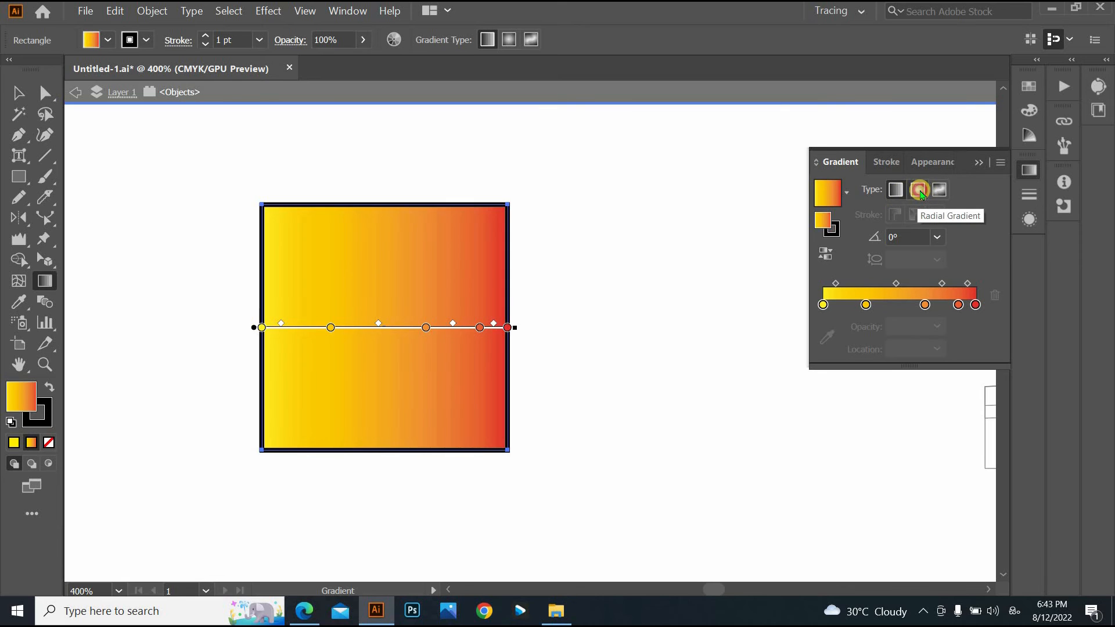
pyautogui.click(919, 190)
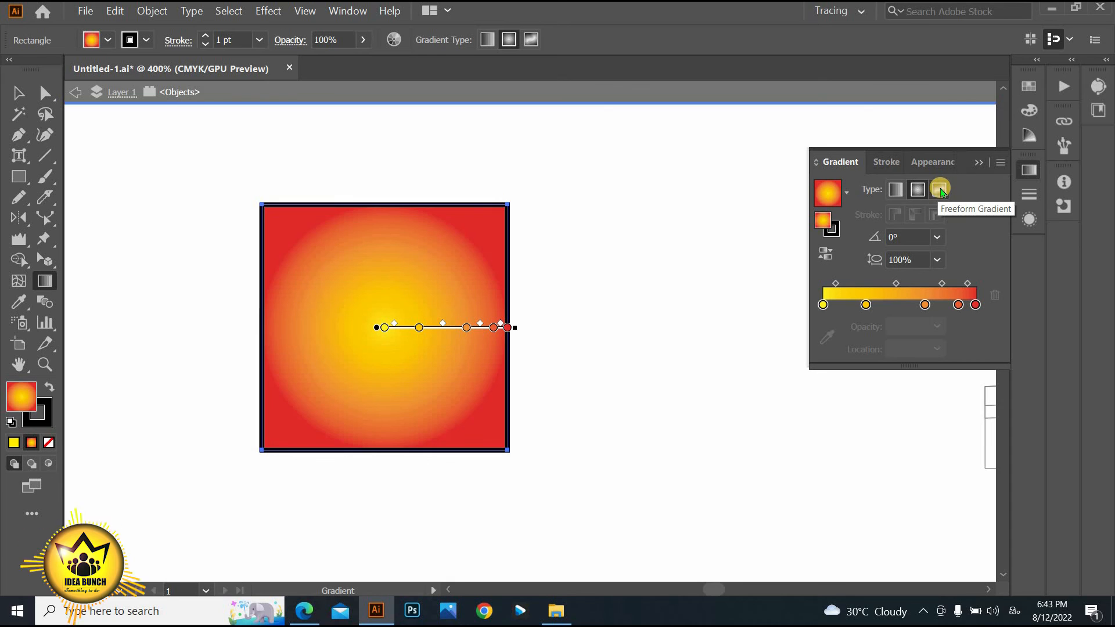
pyautogui.click(940, 190)
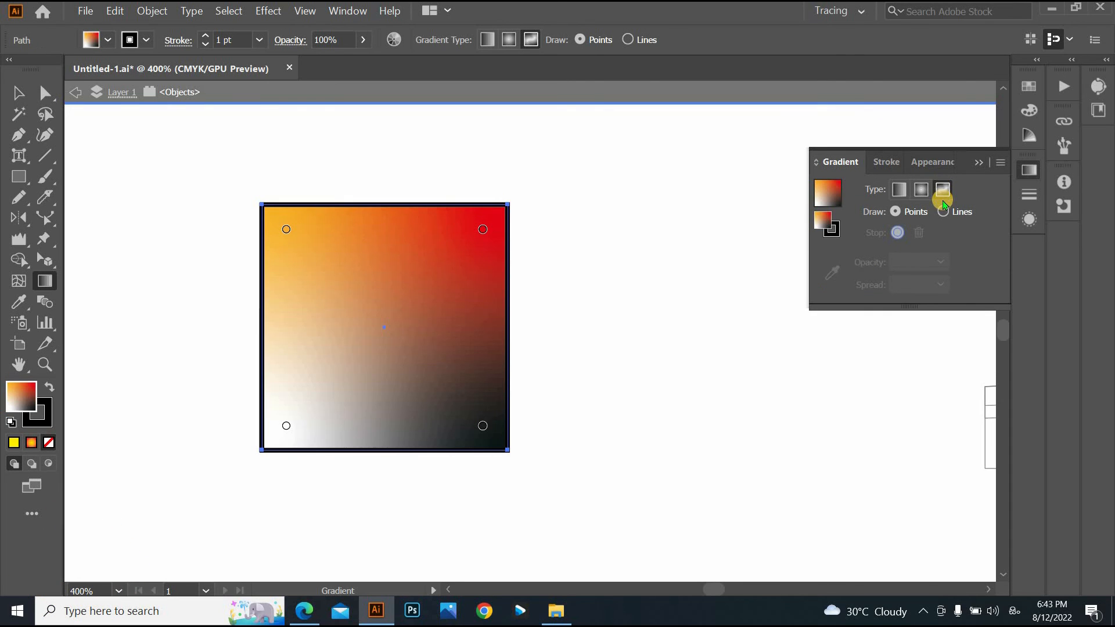
pyautogui.click(900, 190)
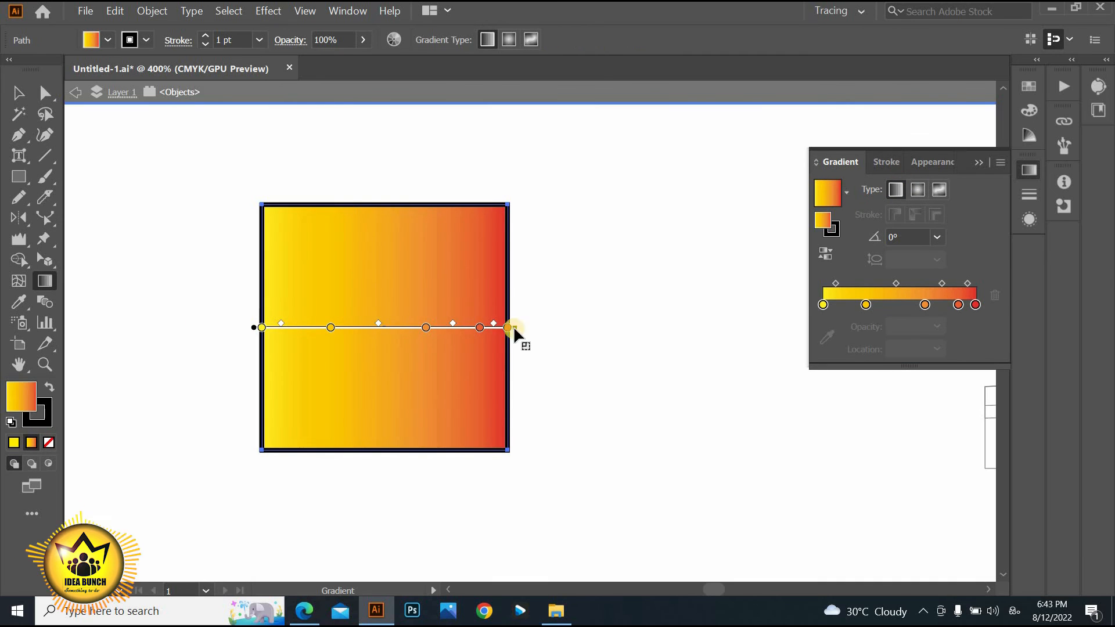
# Step: Reposition the end points and color stops of the square's linear gradient on its annotator
pyautogui.moveTo(514, 328)
pyautogui.mouseDown()
pyautogui.moveTo(405, 334)
pyautogui.moveTo(511, 332)
pyautogui.mouseUp()
pyautogui.moveTo(261, 328)
pyautogui.mouseDown()
pyautogui.moveTo(311, 329)
pyautogui.moveTo(271, 329)
pyautogui.mouseUp()
pyautogui.moveTo(329, 329)
pyautogui.mouseDown()
pyautogui.moveTo(376, 329)
pyautogui.moveTo(346, 329)
pyautogui.mouseUp()
pyautogui.moveTo(424, 329); pyautogui.dragTo(433, 329)
pyautogui.moveTo(433, 330)
pyautogui.mouseDown()
pyautogui.moveTo(379, 329)
pyautogui.moveTo(415, 329)
pyautogui.mouseUp()
pyautogui.moveTo(477, 328); pyautogui.dragTo(432, 523)
# Step: Redraw the linear gradient across the square in several directions and lengths
pyautogui.moveTo(302, 385); pyautogui.dragTo(317, 261)
pyautogui.moveTo(441, 392); pyautogui.dragTo(498, 451)
pyautogui.moveTo(409, 355); pyautogui.dragTo(386, 332)
pyautogui.moveTo(346, 287); pyautogui.dragTo(326, 264)
pyautogui.moveTo(488, 443); pyautogui.dragTo(608, 205)
pyautogui.moveTo(531, 206); pyautogui.dragTo(469, 329)
# Step: Recolor the linear gradient's five stops from yellow-green at the start through lime and green to dark green at the end
pyautogui.doubleClick(225, 328)
pyautogui.click(91, 381)
pyautogui.click(214, 381)
pyautogui.doubleClick(289, 328)
pyautogui.click(261, 380)
pyautogui.doubleClick(377, 328)
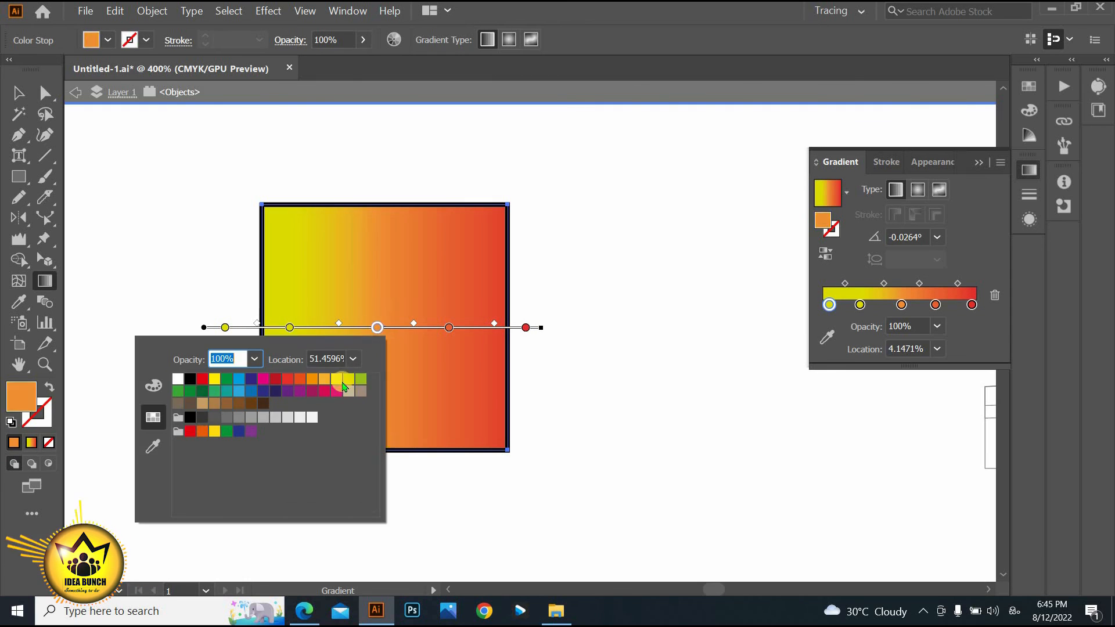
pyautogui.click(360, 378)
pyautogui.doubleClick(449, 328)
pyautogui.click(298, 379)
pyautogui.doubleClick(525, 328)
pyautogui.click(351, 391)
pyautogui.click(574, 388)
# Step: Shift the gradient's color stops along the annotator and remove its middle stops by pulling them away
pyautogui.moveTo(225, 329); pyautogui.dragTo(383, 328)
pyautogui.moveTo(449, 328); pyautogui.dragTo(475, 328)
pyautogui.moveTo(540, 328)
pyautogui.mouseDown()
pyautogui.moveTo(667, 327)
pyautogui.moveTo(539, 328)
pyautogui.mouseUp()
pyautogui.moveTo(311, 328); pyautogui.dragTo(316, 412)
pyautogui.moveTo(384, 328); pyautogui.dragTo(388, 418)
pyautogui.moveTo(473, 328); pyautogui.dragTo(438, 430)
# Step: Add two color stops between the ends of the linear gradient and color them lime green and green
pyautogui.click(525, 329)
pyautogui.click(311, 330)
pyautogui.click(437, 330)
pyautogui.doubleClick(311, 328)
pyautogui.click(293, 378)
pyautogui.doubleClick(437, 328)
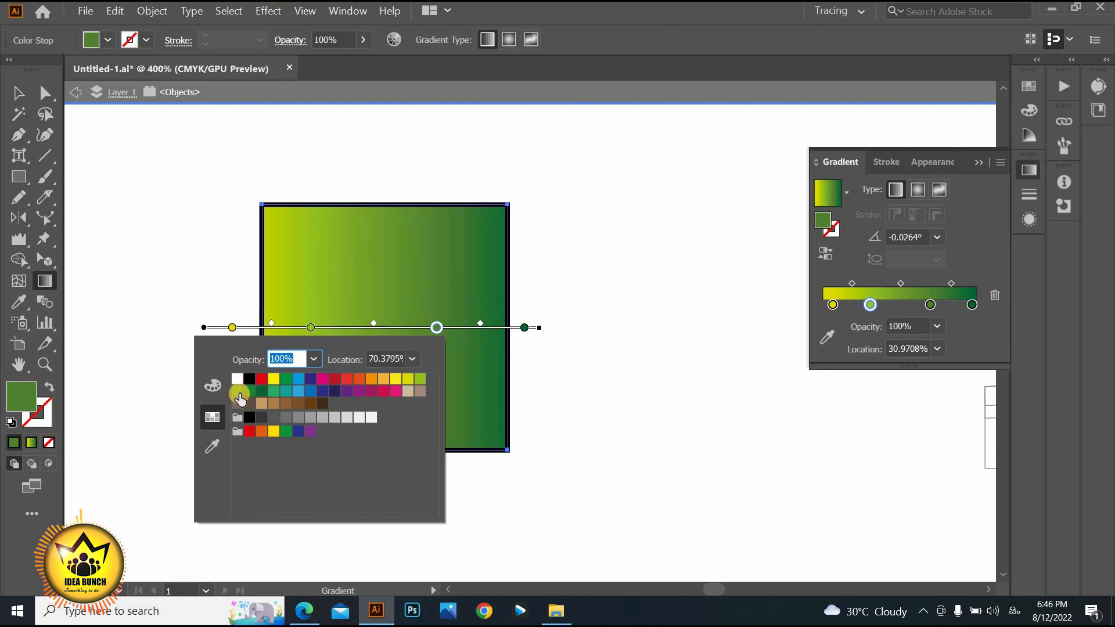
pyautogui.click(239, 395)
# Step: Remove the two middle stops from the gradient slider and adjust the dark green end stop and the midpoint
pyautogui.moveTo(436, 328); pyautogui.dragTo(407, 328)
pyautogui.moveTo(870, 305); pyautogui.dragTo(870, 363)
pyautogui.moveTo(915, 304); pyautogui.dragTo(917, 372)
pyautogui.moveTo(972, 305)
pyautogui.mouseDown()
pyautogui.moveTo(854, 306)
pyautogui.moveTo(975, 305)
pyautogui.mouseUp()
pyautogui.moveTo(903, 283)
pyautogui.mouseDown()
pyautogui.moveTo(893, 282)
pyautogui.moveTo(909, 283)
pyautogui.mouseUp()
# Step: Add a middle color stop to the gradient slider, adjust the blend around it, and remove the stop again
pyautogui.click(900, 306)
pyautogui.moveTo(900, 305)
pyautogui.mouseDown()
pyautogui.moveTo(914, 305)
pyautogui.moveTo(903, 305)
pyautogui.mouseUp()
pyautogui.moveTo(865, 283)
pyautogui.mouseDown()
pyautogui.moveTo(895, 283)
pyautogui.moveTo(905, 305)
pyautogui.moveTo(845, 283)
pyautogui.mouseUp()
pyautogui.doubleClick(903, 305)
pyautogui.click(793, 369)
pyautogui.click(895, 289)
pyautogui.moveTo(905, 305); pyautogui.dragTo(903, 363)
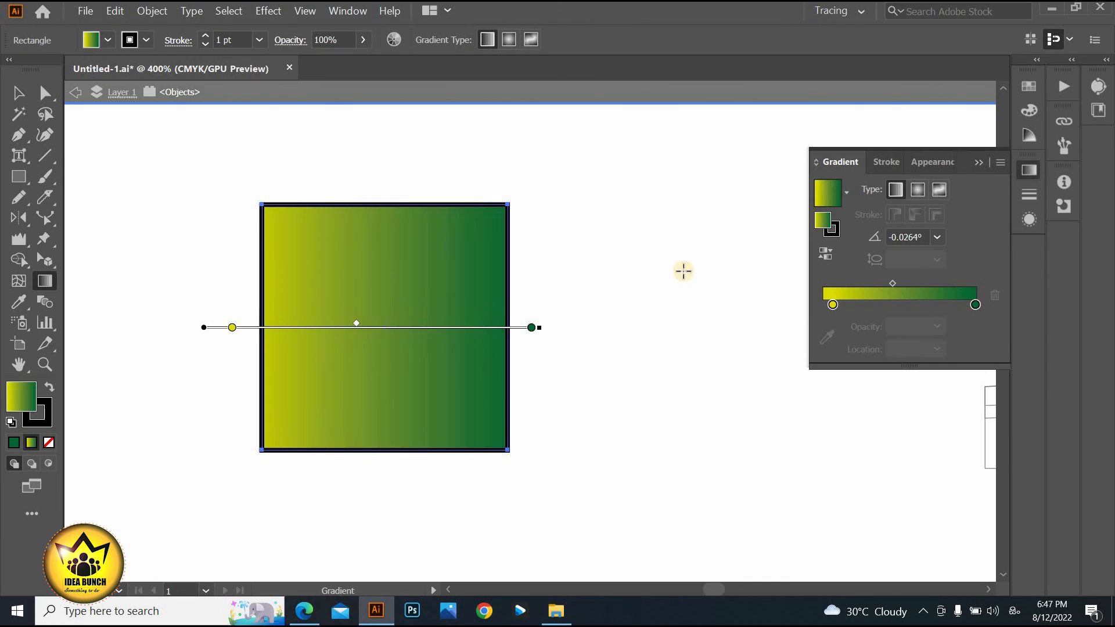
# Step: Switch the square to a radial gradient, recolor its center stop, make the outer stop black, and adjust the gradient's extent
pyautogui.click(917, 190)
pyautogui.moveTo(515, 328)
pyautogui.mouseDown()
pyautogui.moveTo(415, 329)
pyautogui.moveTo(542, 329)
pyautogui.moveTo(491, 329)
pyautogui.mouseUp()
pyautogui.doubleClick(395, 329)
pyautogui.click(198, 378)
pyautogui.doubleClick(533, 329)
pyautogui.click(348, 378)
pyautogui.moveTo(395, 329); pyautogui.dragTo(397, 333)
pyautogui.moveTo(541, 327); pyautogui.dragTo(635, 326)
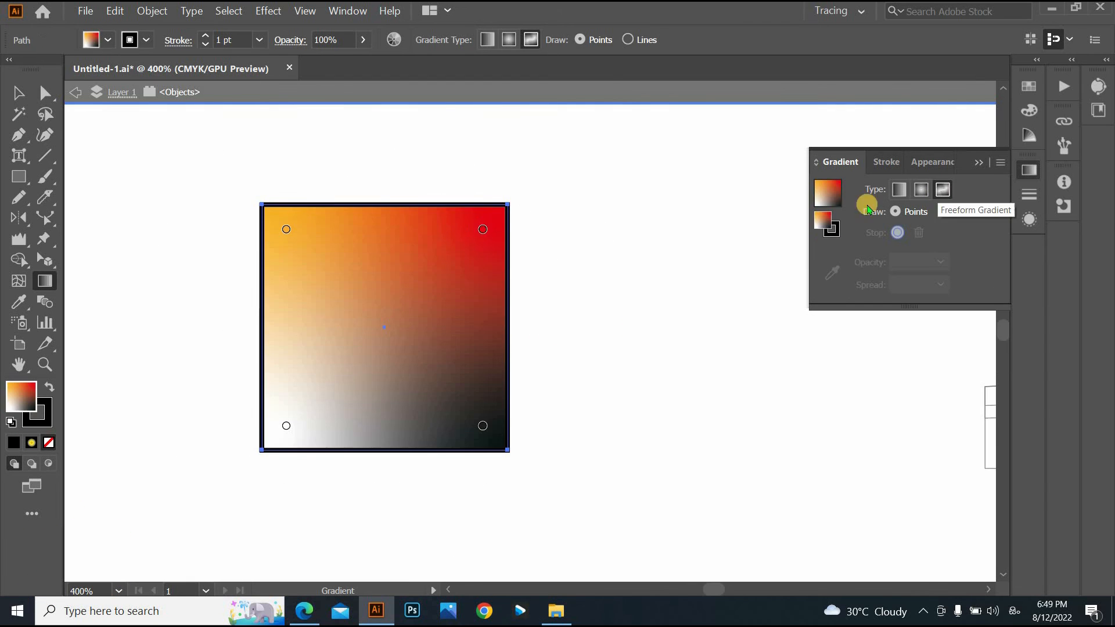
# Step: With a freeform gradient on the square, color the lower-right point yellow, the upper-left point magenta and the lower-left point cyan blue
pyautogui.click(327, 369)
pyautogui.doubleClick(483, 425)
pyautogui.click(445, 274)
pyautogui.doubleClick(286, 230)
pyautogui.click(173, 282)
pyautogui.doubleClick(286, 426)
pyautogui.click(148, 274)
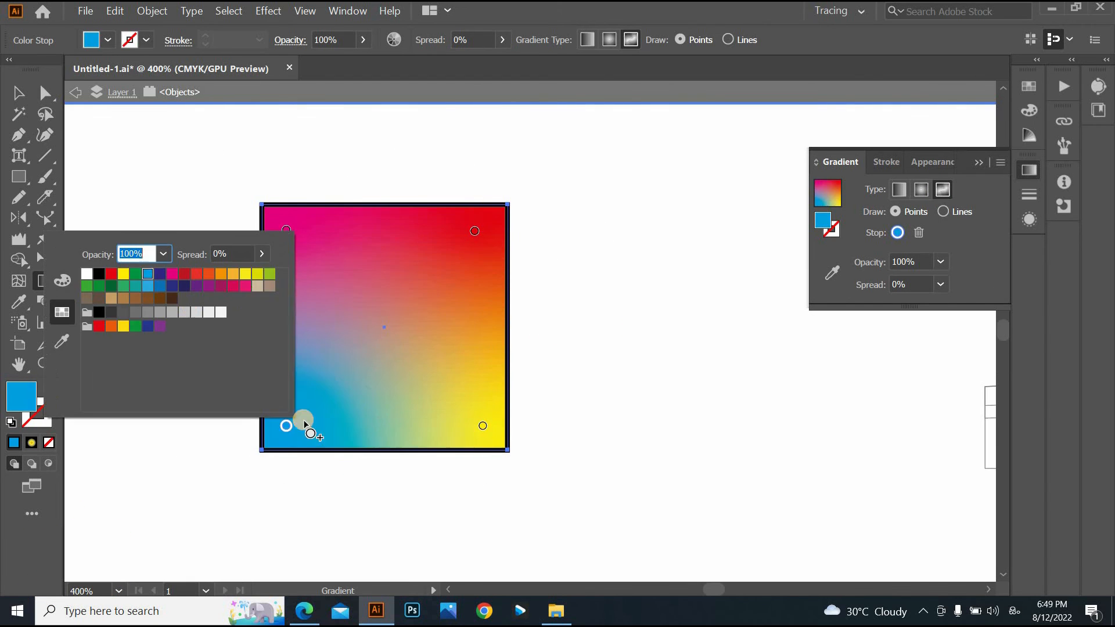
# Step: Move the square's lower freeform points inward and add one purple and two green color points in the middle
pyautogui.moveTo(286, 425); pyautogui.dragTo(304, 391)
pyautogui.moveTo(482, 426); pyautogui.dragTo(468, 409)
pyautogui.doubleClick(379, 265)
pyautogui.click(303, 329)
pyautogui.doubleClick(424, 349)
pyautogui.click(224, 412)
pyautogui.doubleClick(347, 330)
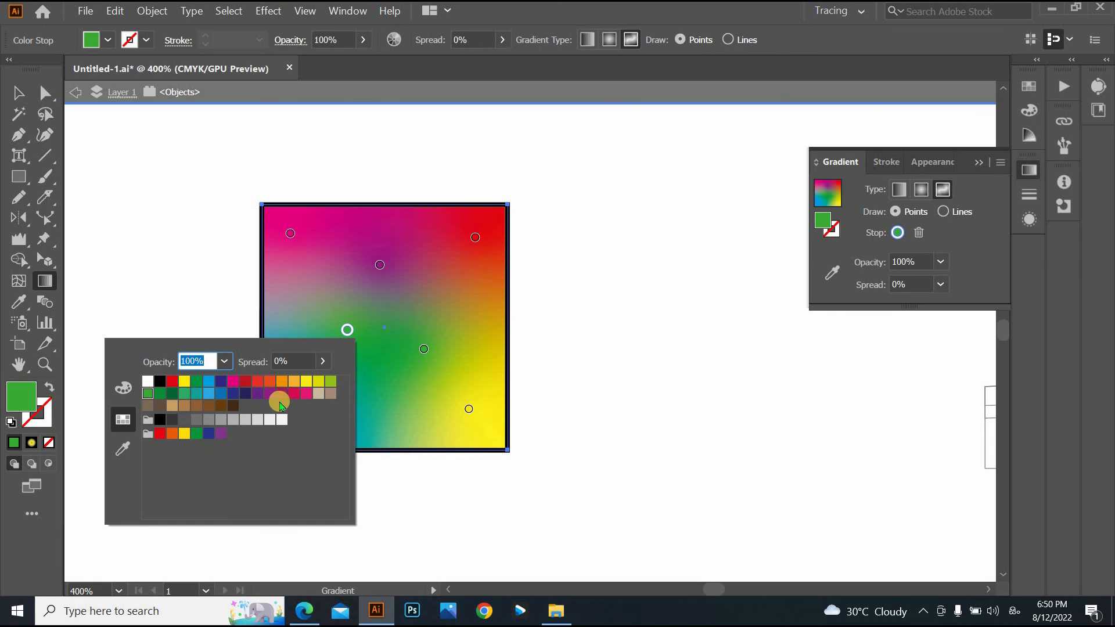
pyautogui.click(280, 396)
# Step: Rearrange the green freeform points, pull the purple point and one green point off the square, and add another green point near the center
pyautogui.moveTo(348, 331); pyautogui.dragTo(386, 310)
pyautogui.moveTo(372, 359); pyautogui.dragTo(546, 354)
pyautogui.moveTo(387, 311)
pyautogui.mouseDown()
pyautogui.moveTo(401, 326)
pyautogui.moveTo(442, 292)
pyautogui.mouseUp()
pyautogui.moveTo(379, 265); pyautogui.dragTo(546, 326)
pyautogui.click(364, 325)
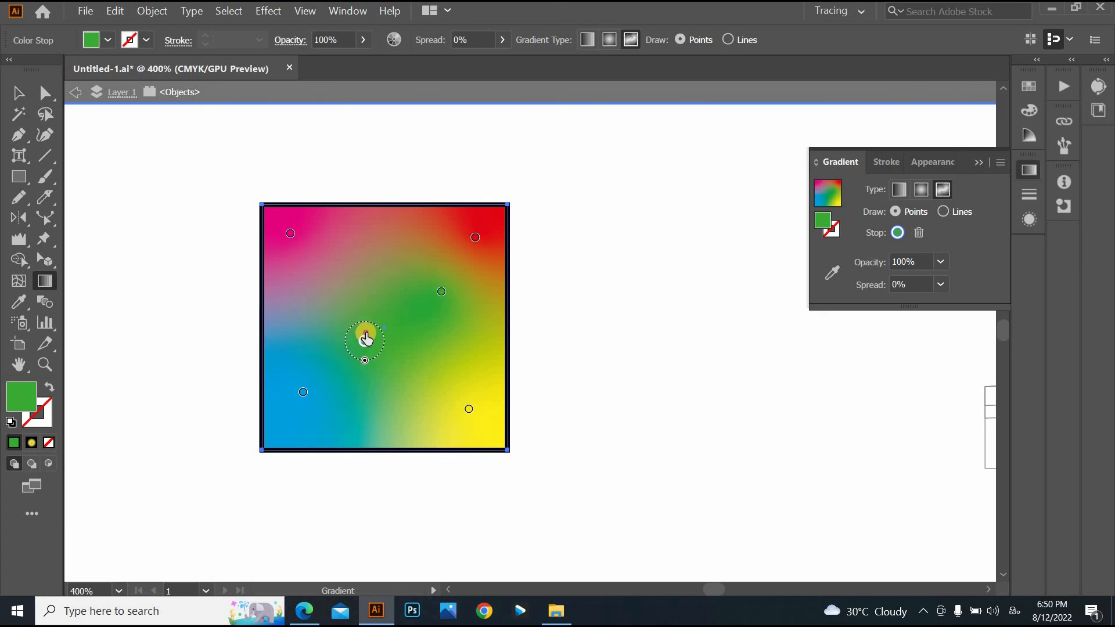
# Step: Set the freeform gradient to draw Lines and connect the two green points and the blue point with a curve
pyautogui.click(943, 212)
pyautogui.moveTo(443, 291); pyautogui.dragTo(372, 246)
pyautogui.moveTo(364, 324); pyautogui.dragTo(422, 368)
pyautogui.click(303, 392)
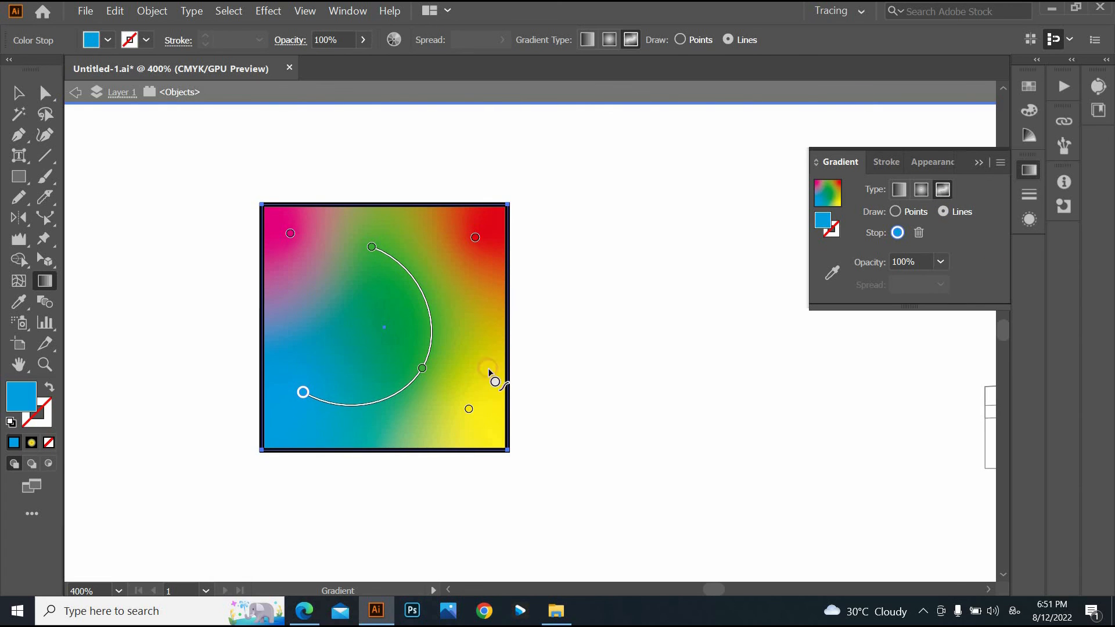
# Step: Extend the freeform gradient line from the blue point through the square's center and around its edges toward the magenta corner
pyautogui.click(383, 326)
pyautogui.click(336, 226)
pyautogui.click(469, 274)
pyautogui.click(469, 409)
pyautogui.click(418, 424)
pyautogui.click(367, 440)
pyautogui.click(294, 431)
pyautogui.click(289, 250)
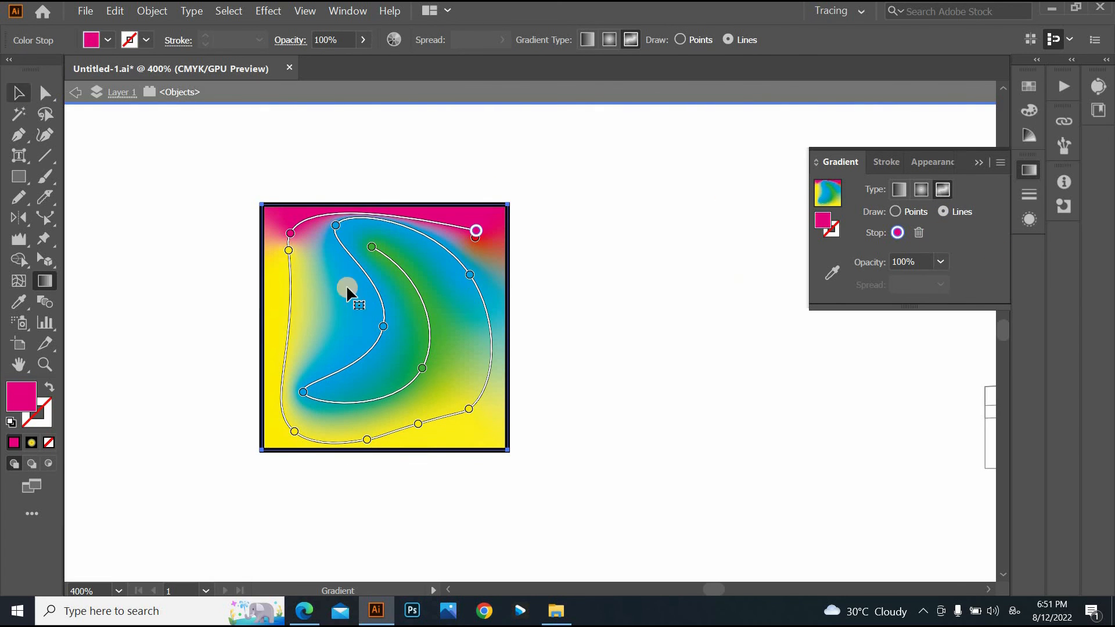
# Step: Switch the square back to a linear gradient and shift its color stops and position with the annotator
pyautogui.click(909, 212)
pyautogui.click(45, 281)
pyautogui.click(899, 189)
pyautogui.moveTo(328, 329); pyautogui.dragTo(209, 329)
pyautogui.moveTo(209, 329); pyautogui.dragTo(323, 328)
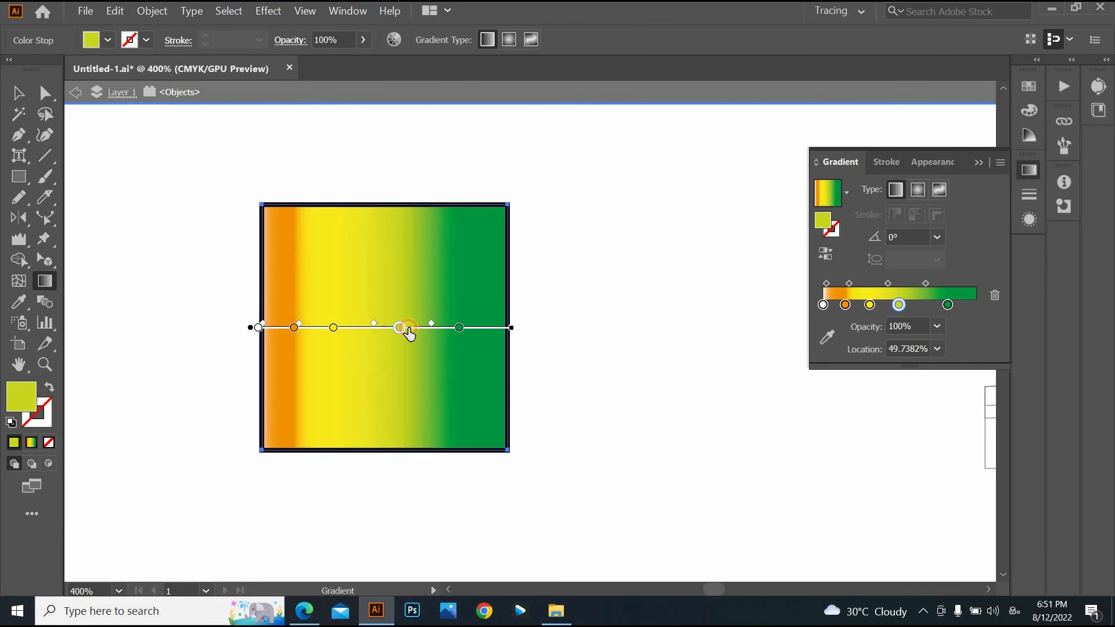
pyautogui.click(329, 326)
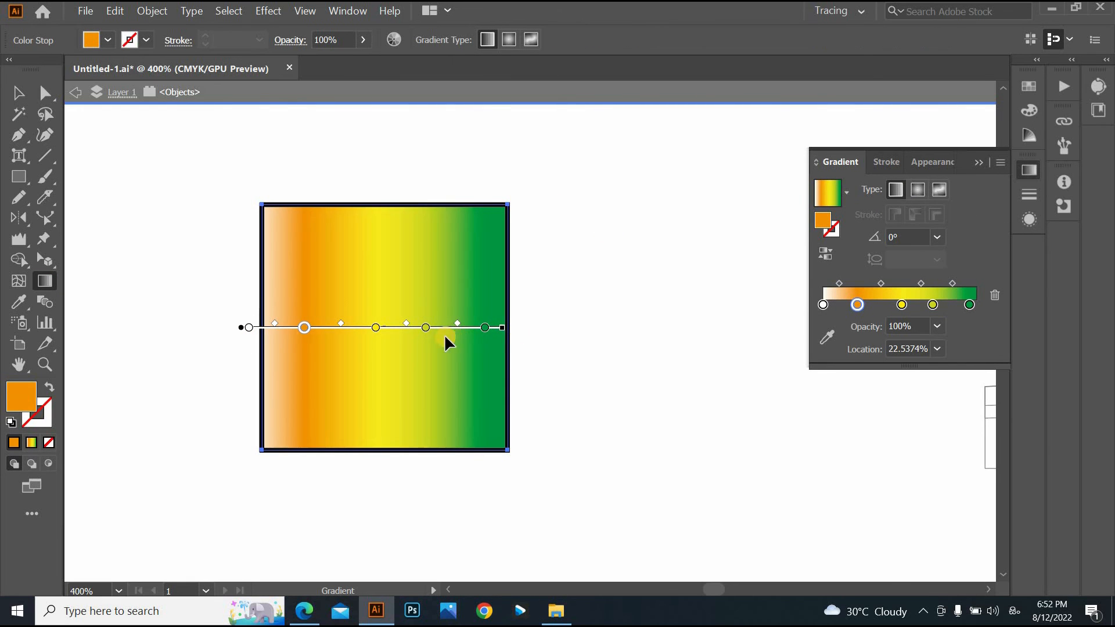
# Step: Hide the gradient annotator on the square and show it again
pyautogui.click(306, 13)
pyautogui.click(359, 363)
pyautogui.moveTo(438, 263)
pyautogui.mouseDown()
pyautogui.moveTo(438, 251)
pyautogui.moveTo(706, 256)
pyautogui.mouseUp()
pyautogui.click(305, 12)
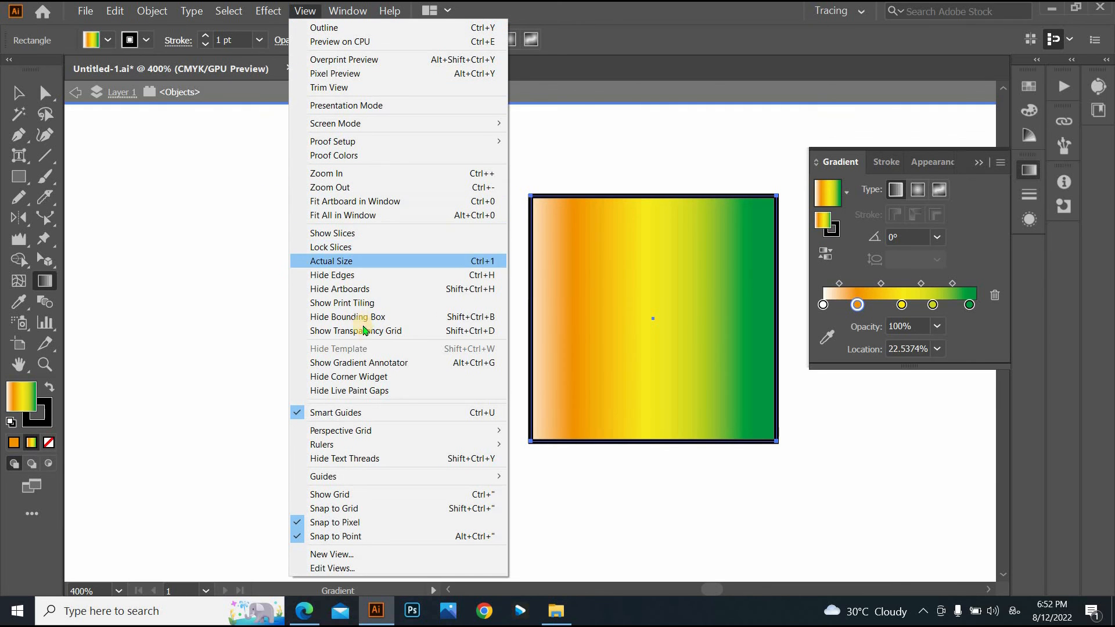
pyautogui.click(435, 363)
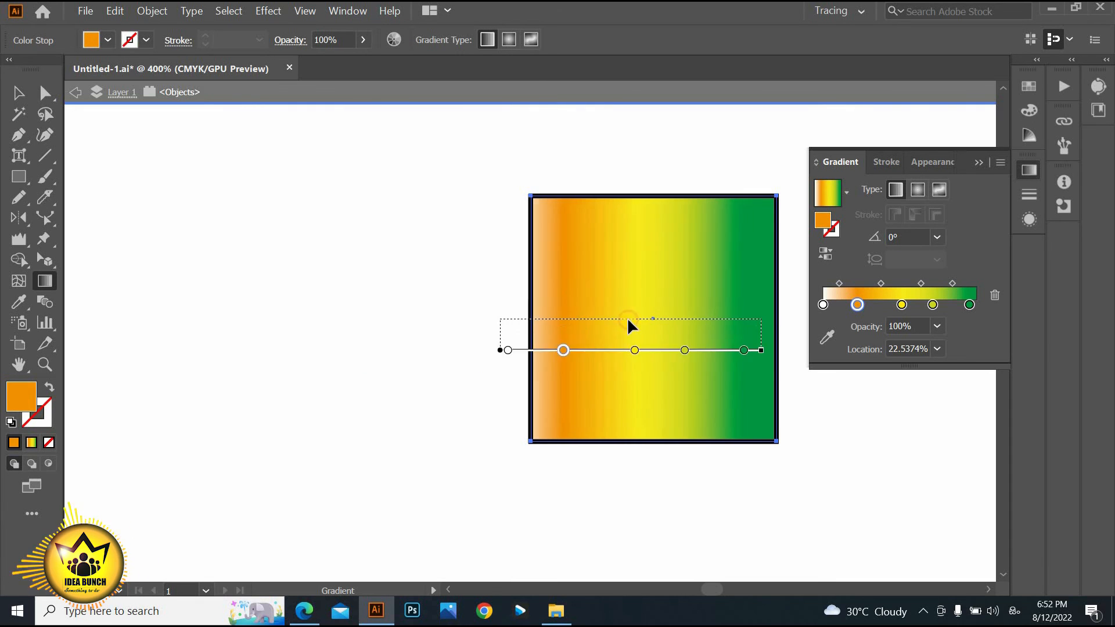
# Step: Shift the linear gradient's annotator on the square, switch the fill to a radial gradient and nudge its center
pyautogui.moveTo(628, 320)
pyautogui.mouseDown()
pyautogui.moveTo(593, 370)
pyautogui.moveTo(572, 322)
pyautogui.moveTo(593, 298)
pyautogui.moveTo(627, 290)
pyautogui.mouseUp()
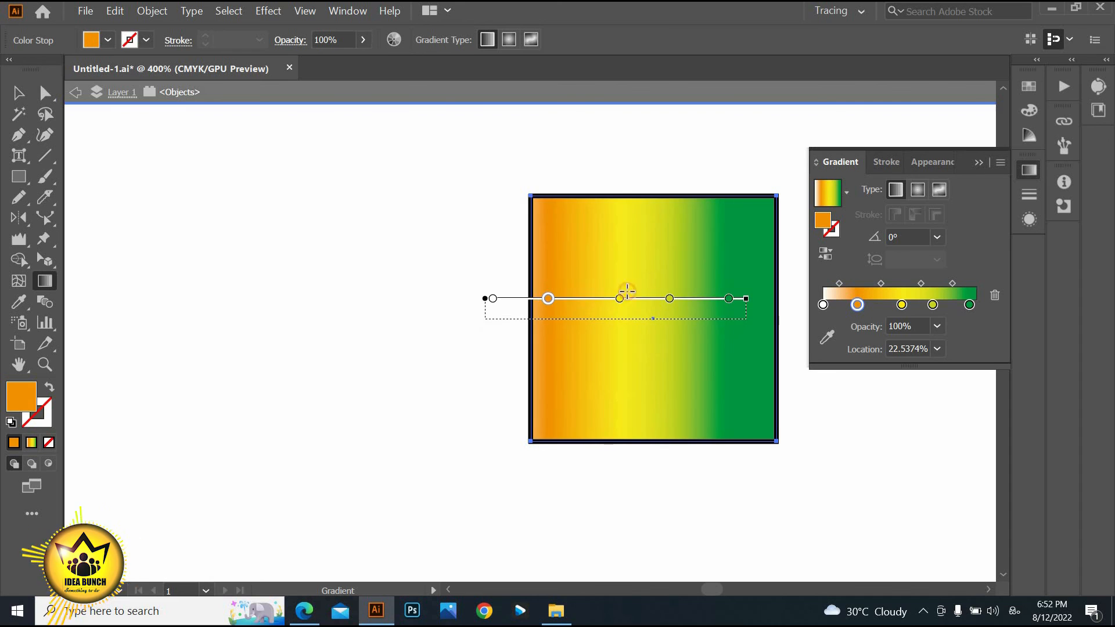
pyautogui.click(918, 191)
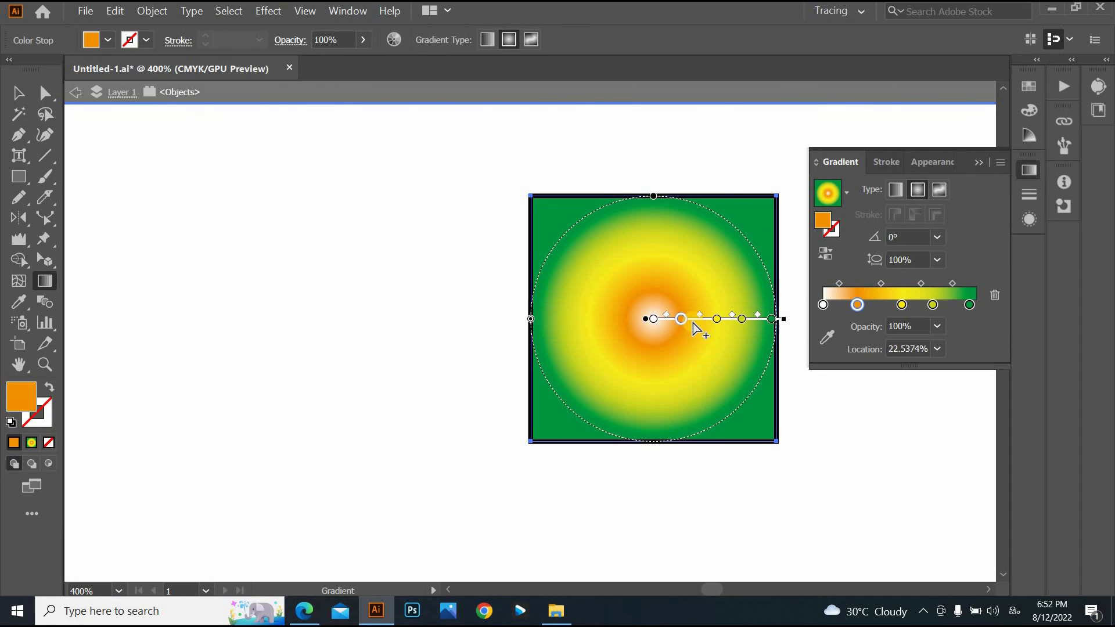
pyautogui.moveTo(648, 307)
pyautogui.mouseDown()
pyautogui.moveTo(701, 322)
pyautogui.moveTo(681, 320)
pyautogui.mouseUp()
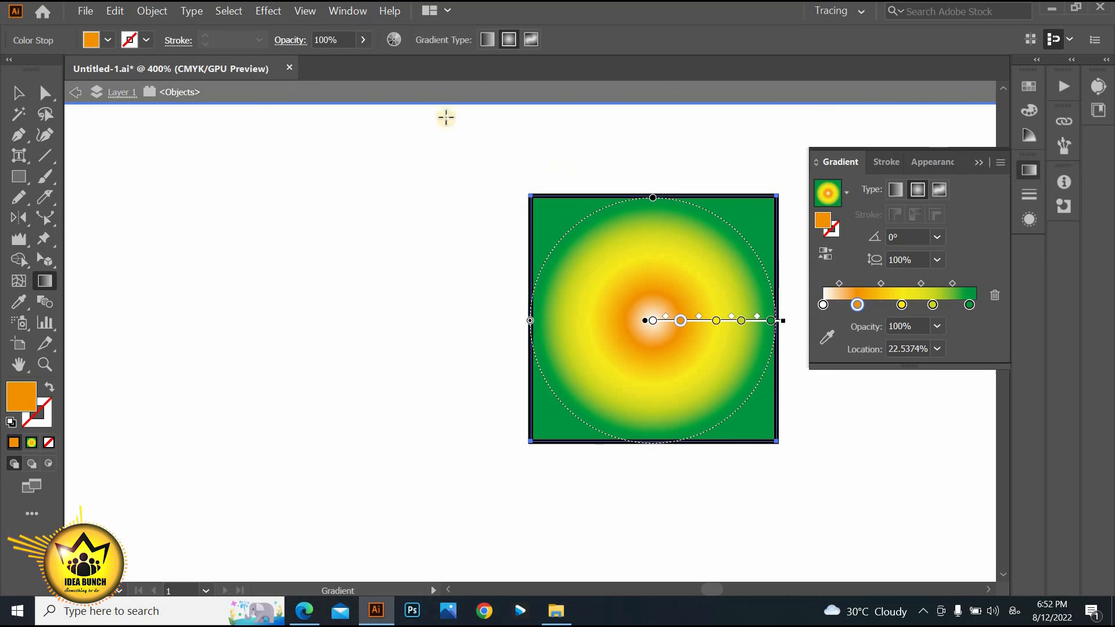
pyautogui.click(304, 12)
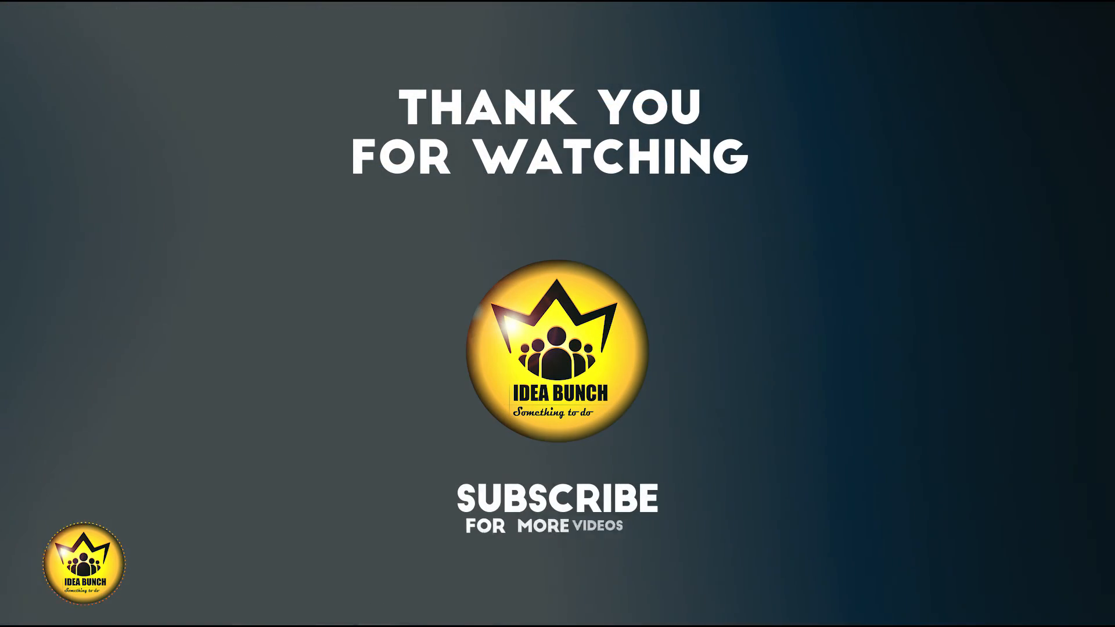